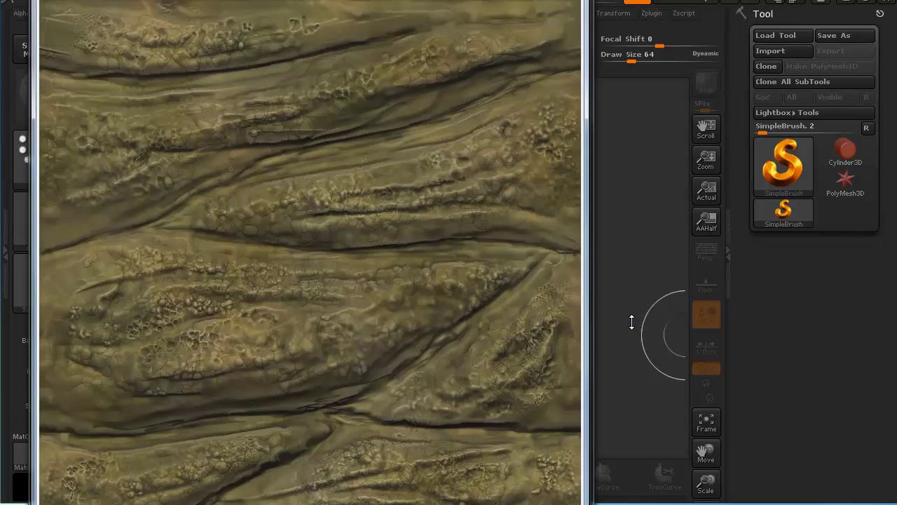
Step: Turn off the document's proportion lock and resize the canvas to 1024 by 1024
left_click(841, 343)
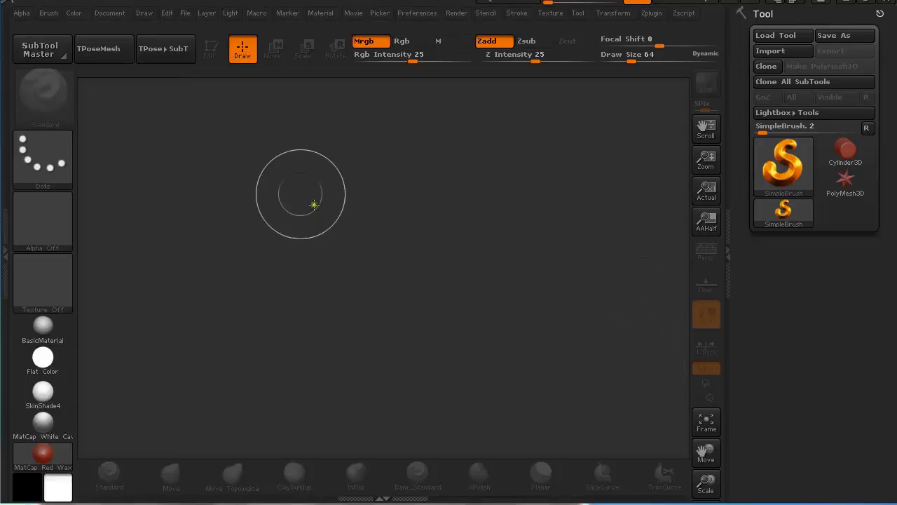
left_click(114, 11)
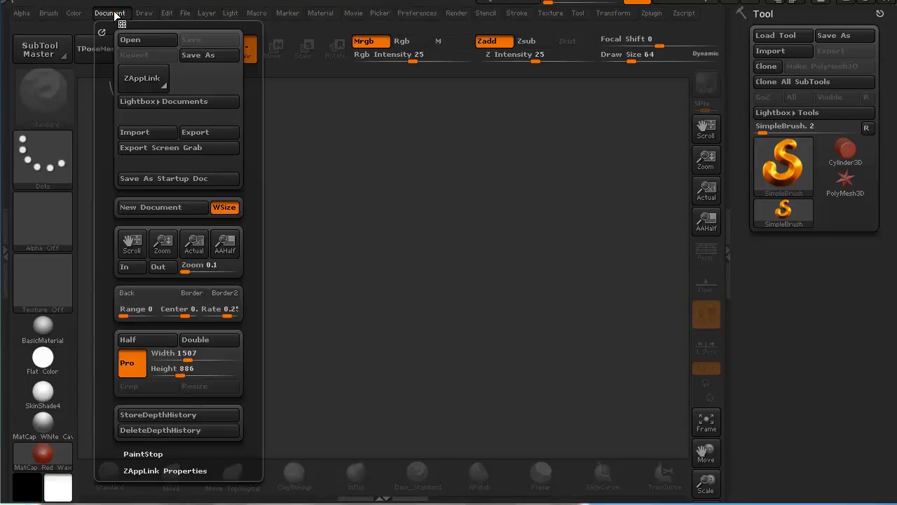
left_click(133, 368)
left_click(189, 359)
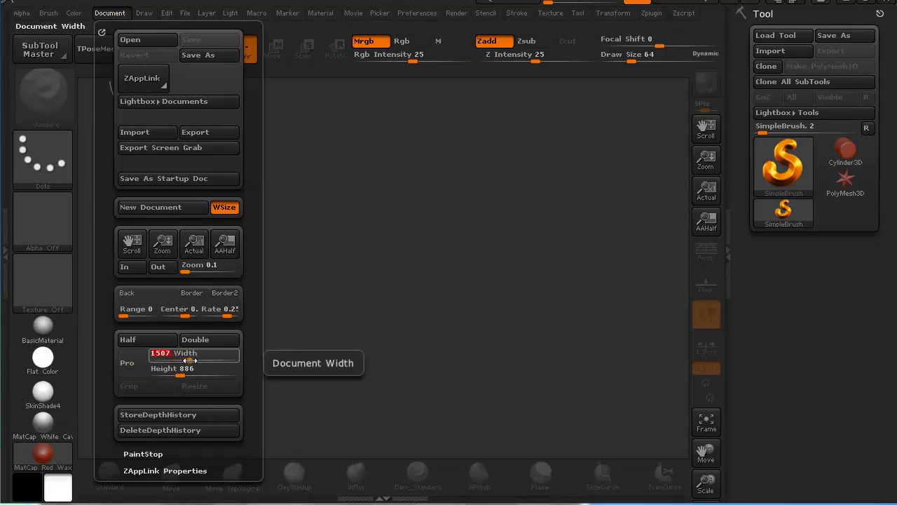
type("1024")
key("Return")
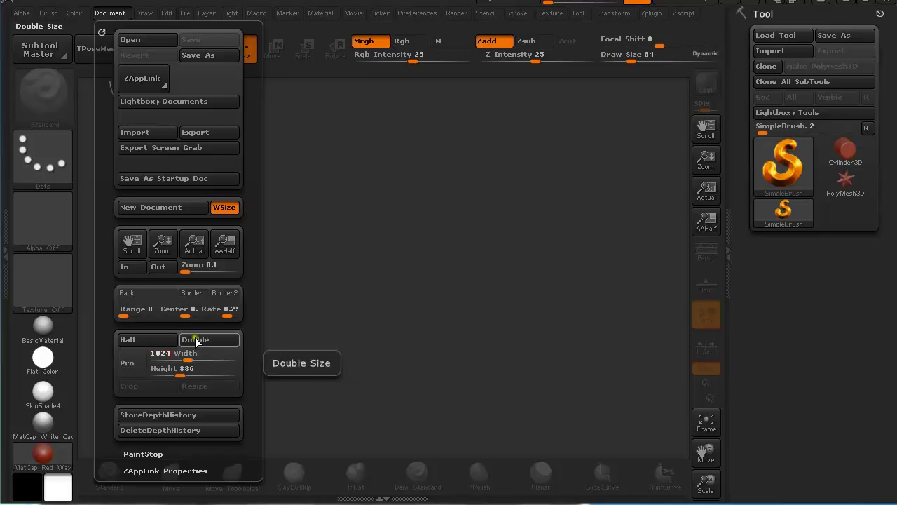
left_click(180, 370)
type("1024")
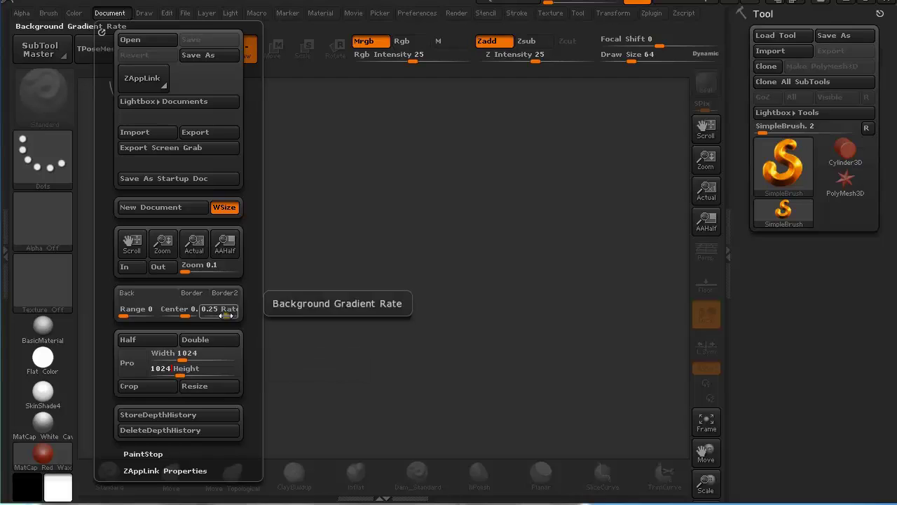
left_click(213, 387)
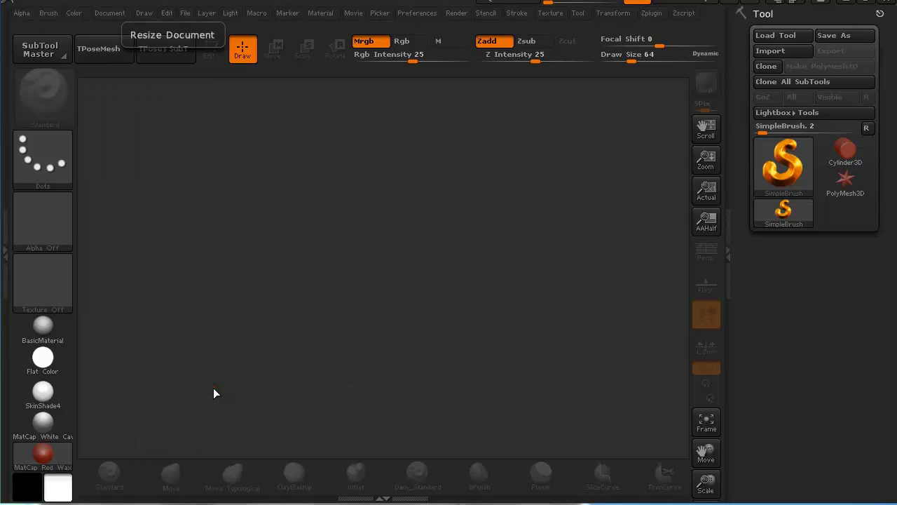
Step: Place a Plane3D on the canvas, enable editing on it, and convert it to a PolyMesh3D
mouse_move(705, 158)
left_mouse_down()
mouse_move(711, 138)
mouse_move(697, 87)
mouse_move(704, 97)
left_mouse_up()
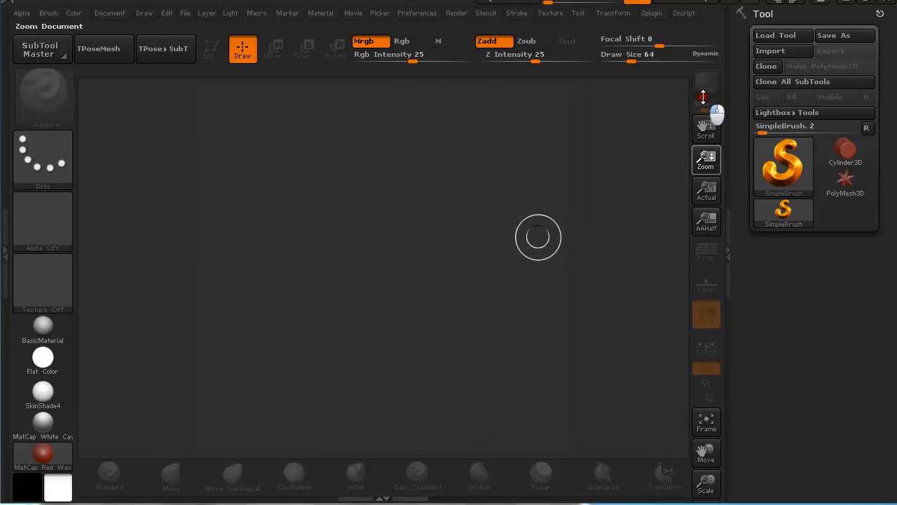
left_click(788, 169)
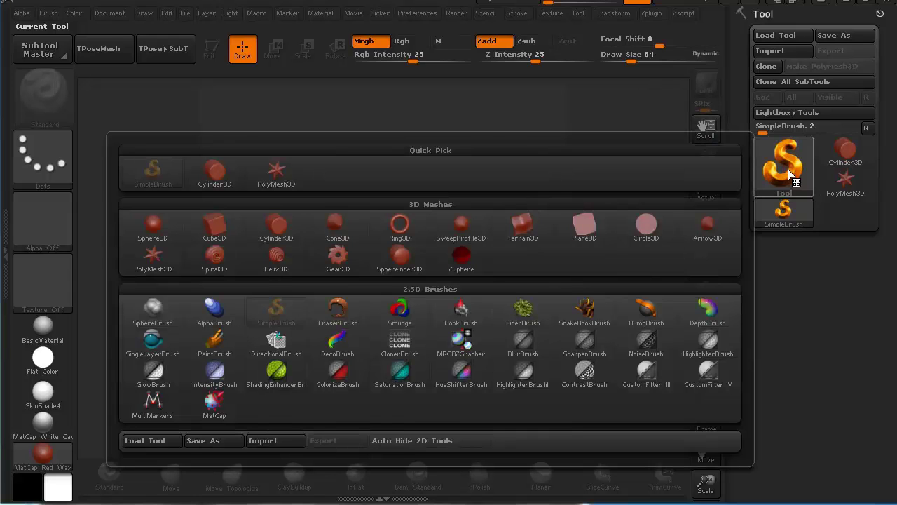
left_click(593, 237)
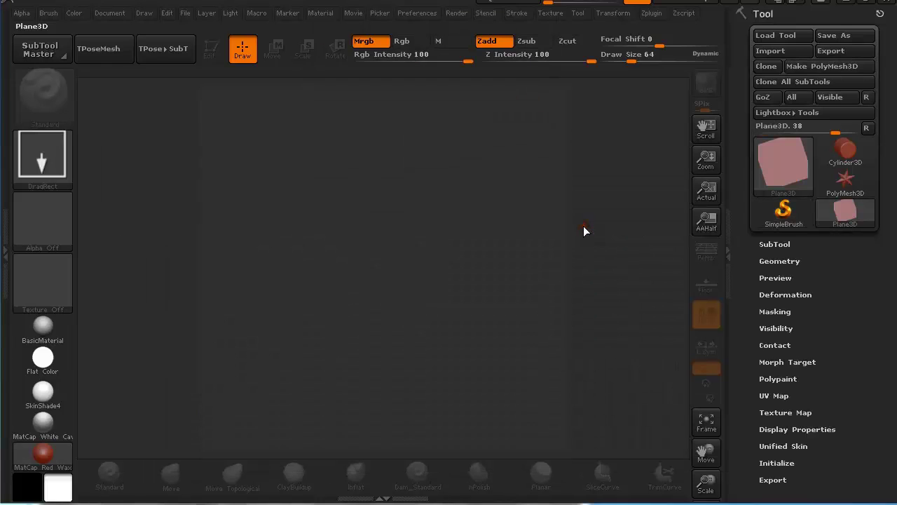
mouse_move(410, 246)
left_mouse_down()
mouse_move(429, 389)
mouse_move(417, 422)
mouse_move(394, 438)
mouse_move(406, 456)
mouse_move(402, 424)
mouse_move(407, 473)
mouse_move(416, 473)
left_mouse_up()
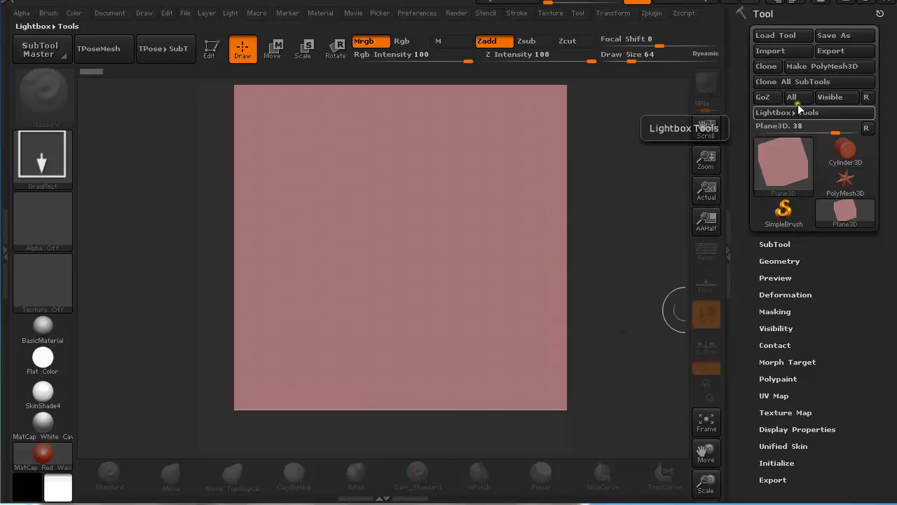
key("t")
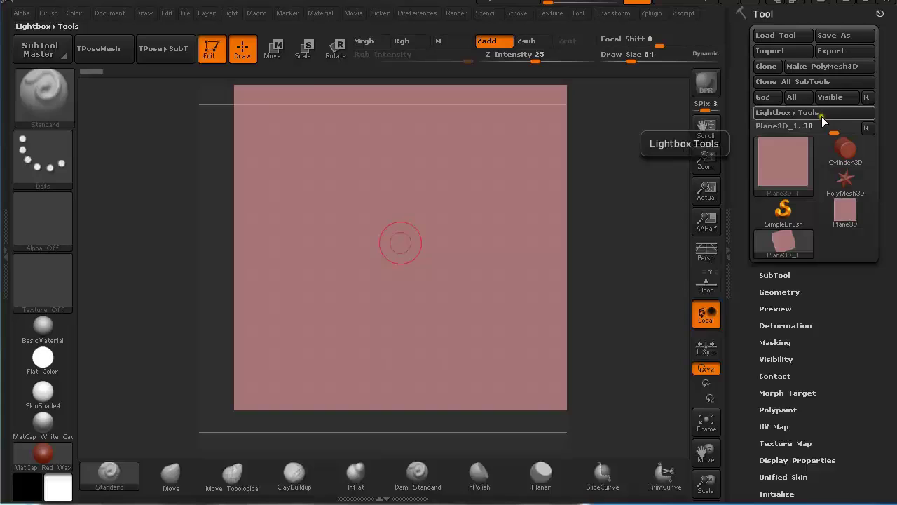
left_click(847, 68)
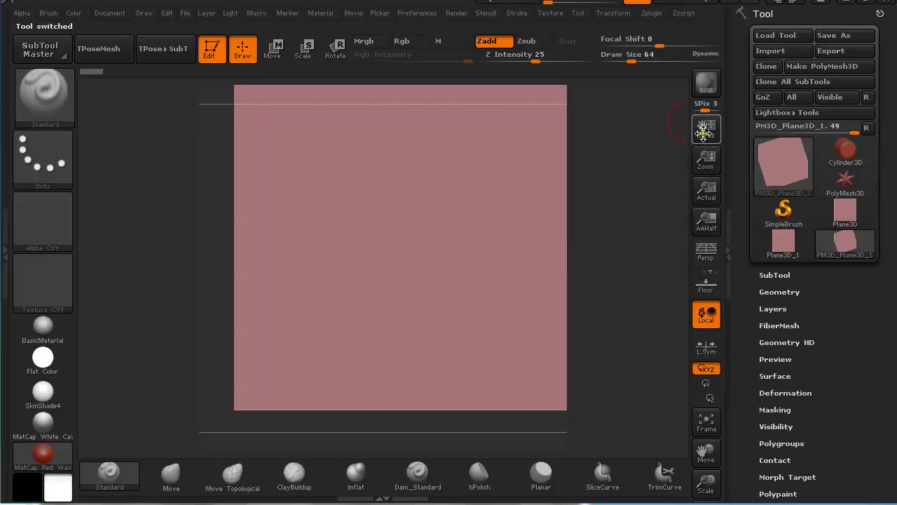
Step: Fit the plane to the square canvas and, with smooth subdivision off, divide it up to subdivision level 5
left_click_drag(708, 161, 716, 181)
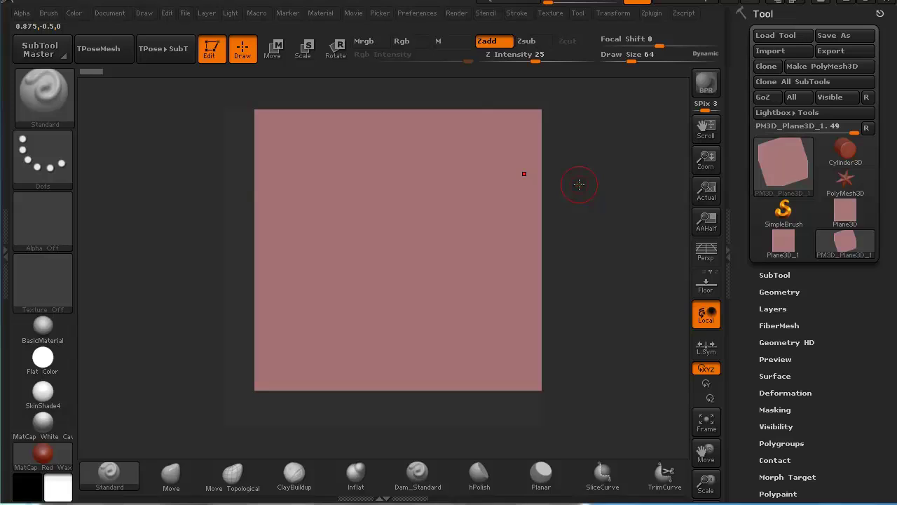
key("f")
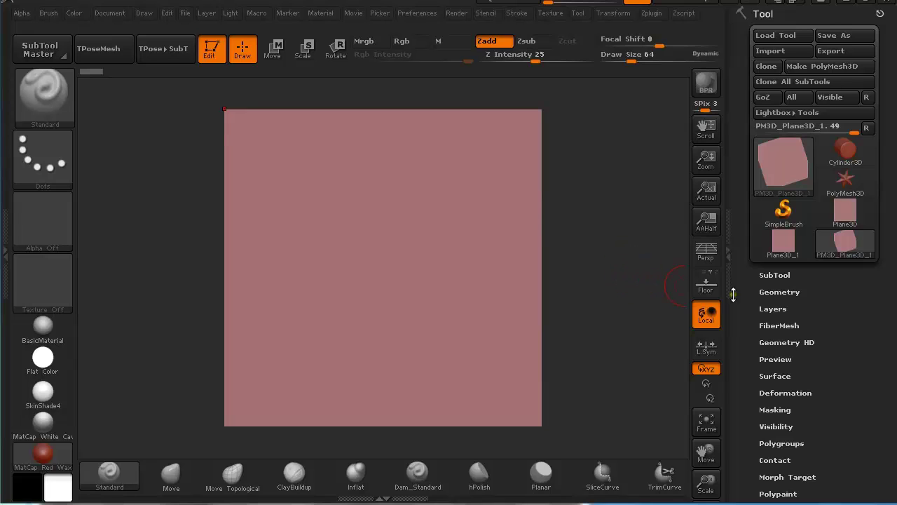
left_click(771, 291)
left_click(844, 293)
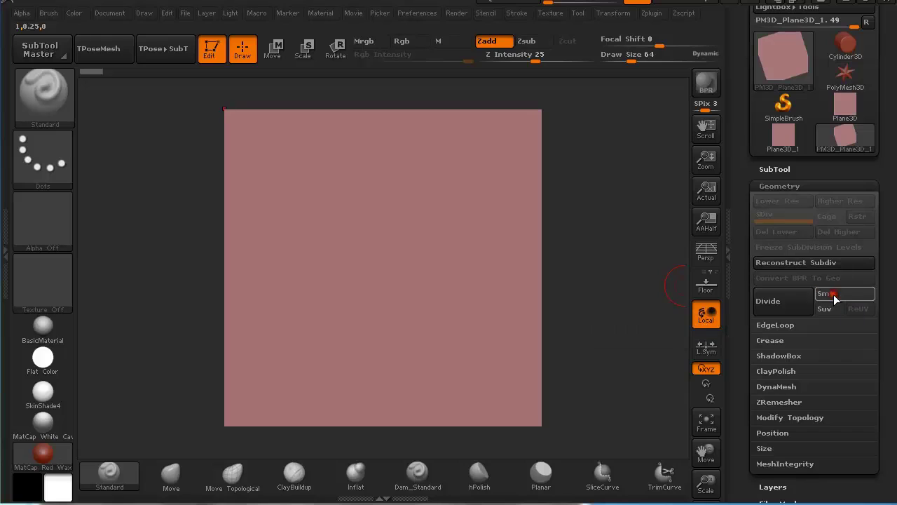
left_click(781, 301)
left_click(780, 301)
left_click(780, 301)
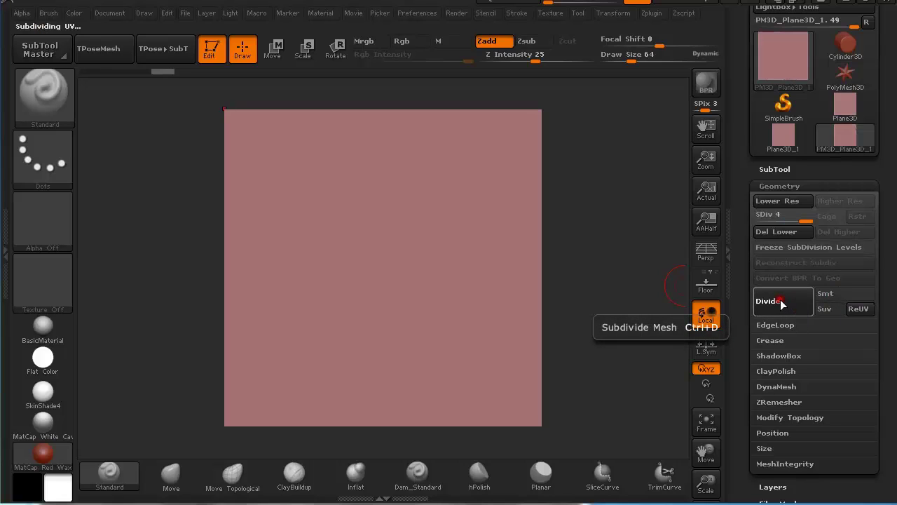
left_click(781, 301)
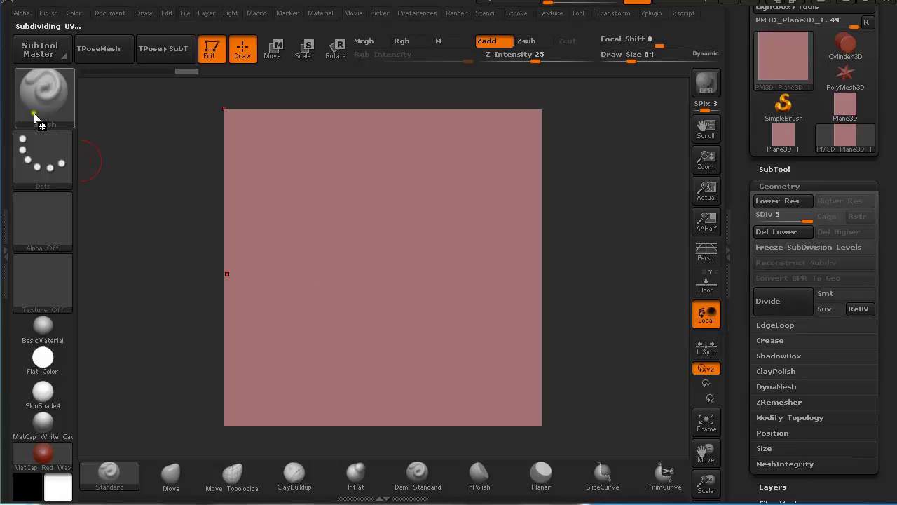
mouse_move(354, 306)
left_mouse_down()
mouse_move(370, 286)
mouse_move(430, 283)
left_mouse_up()
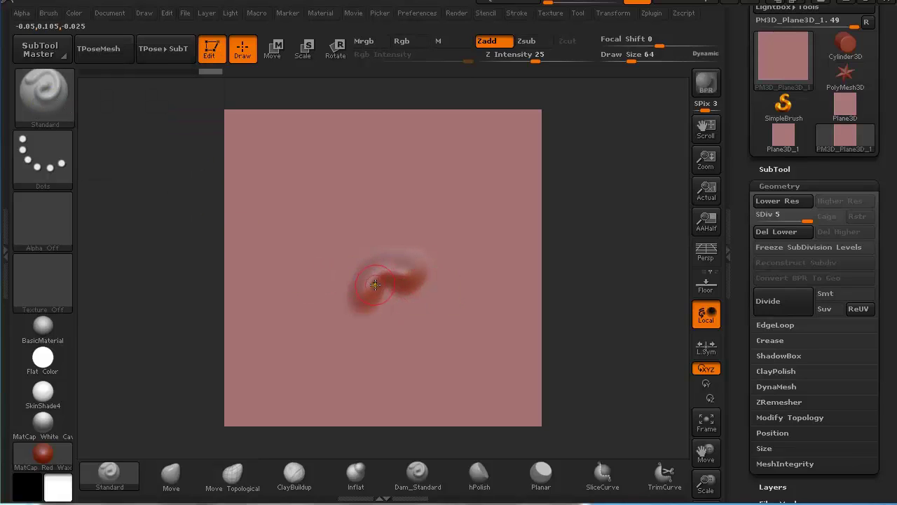
key("ctrl+z")
key("ctrl+z")
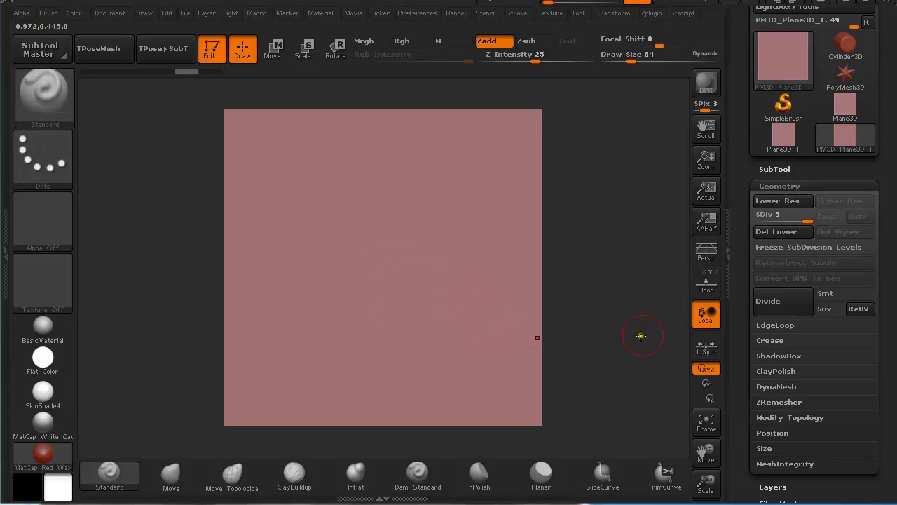
Step: Collapse the Geometry settings and select the ClayBuildup sculpting brush
left_click(767, 185)
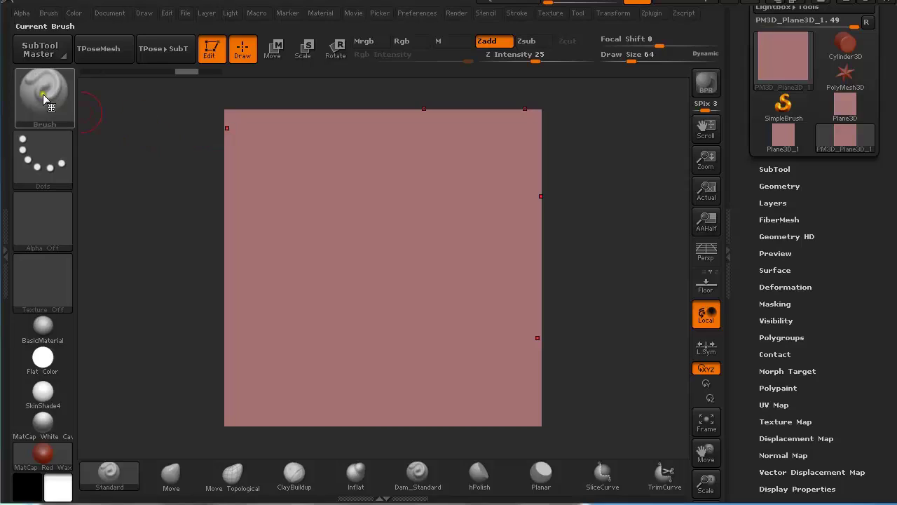
key("b")
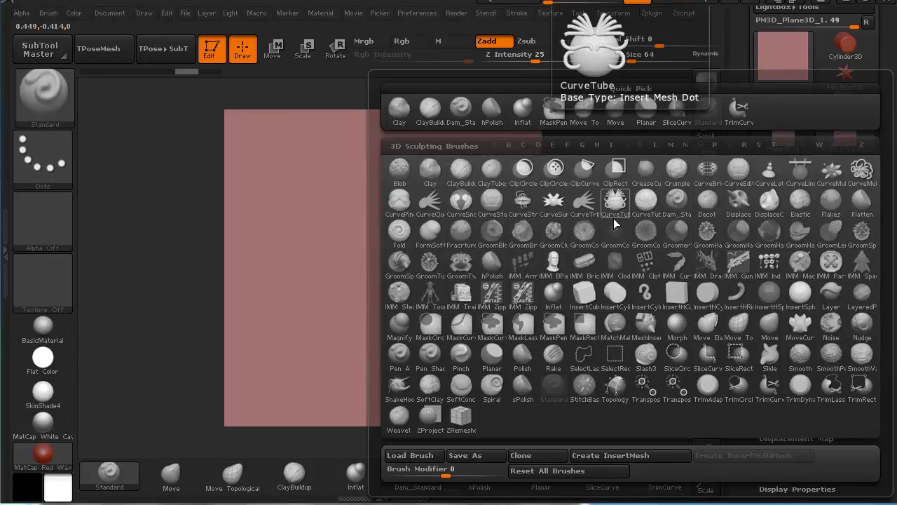
key("c")
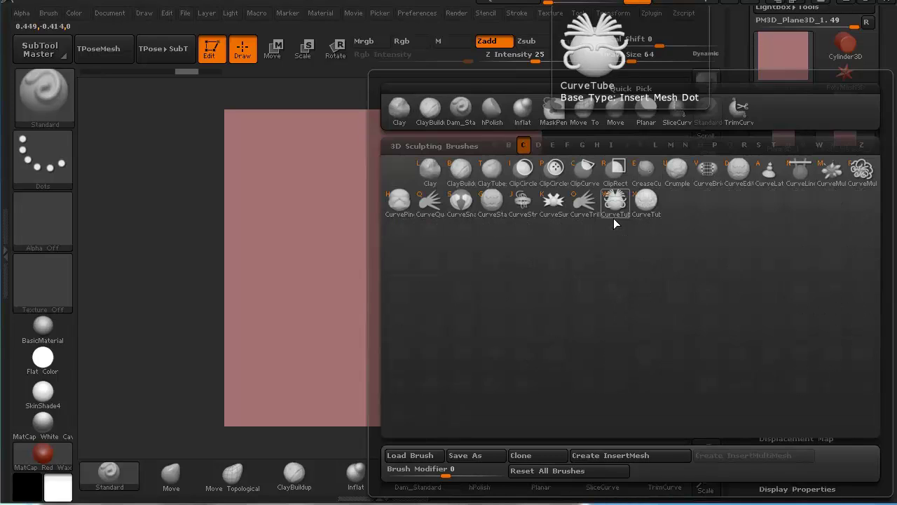
key("b")
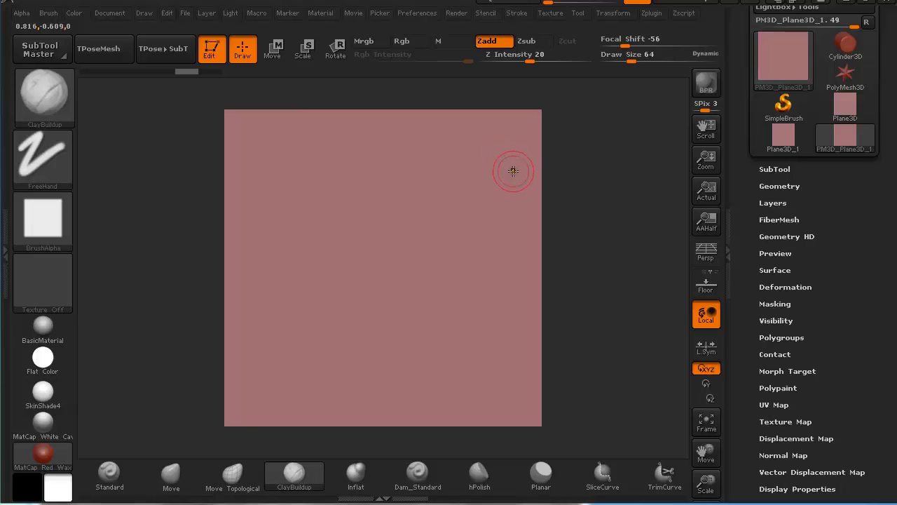
Step: Dock the Transform palette beside the canvas and activate symmetry across the X axis
left_click(551, 12)
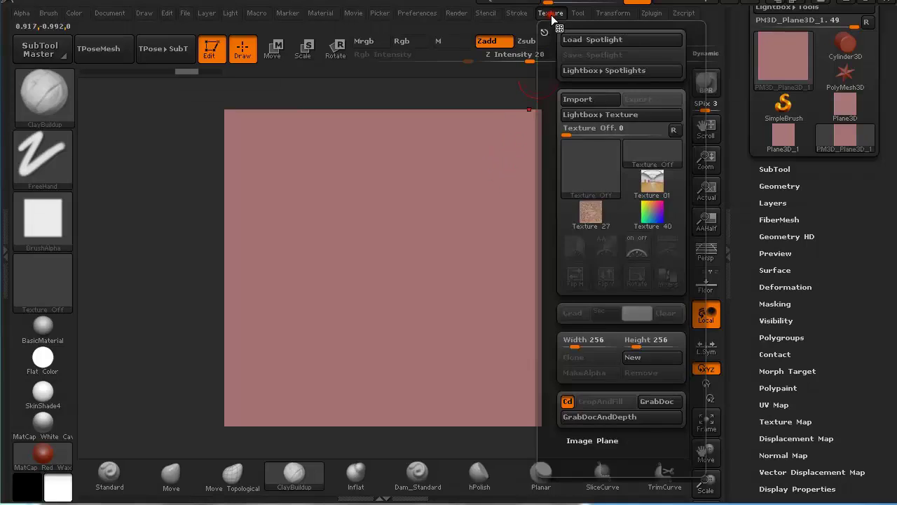
mouse_move(614, 14)
left_click_drag(603, 32, 782, 34)
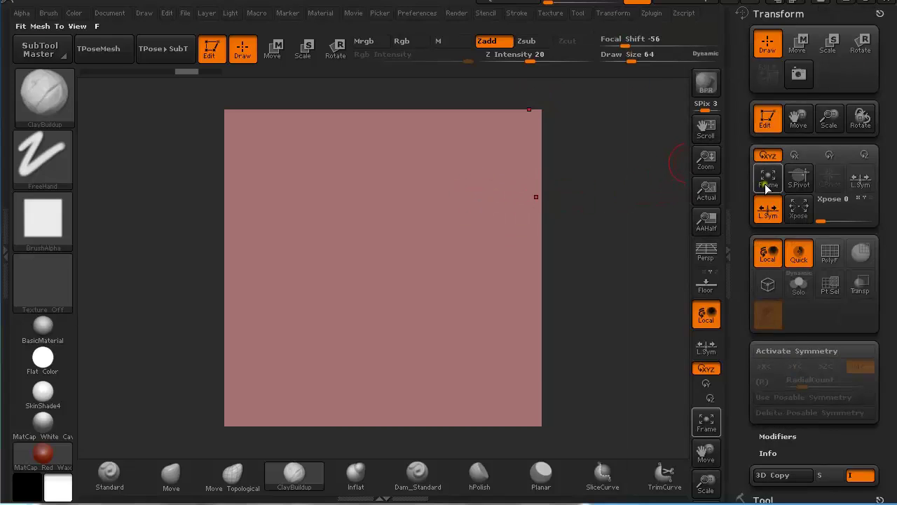
key("x")
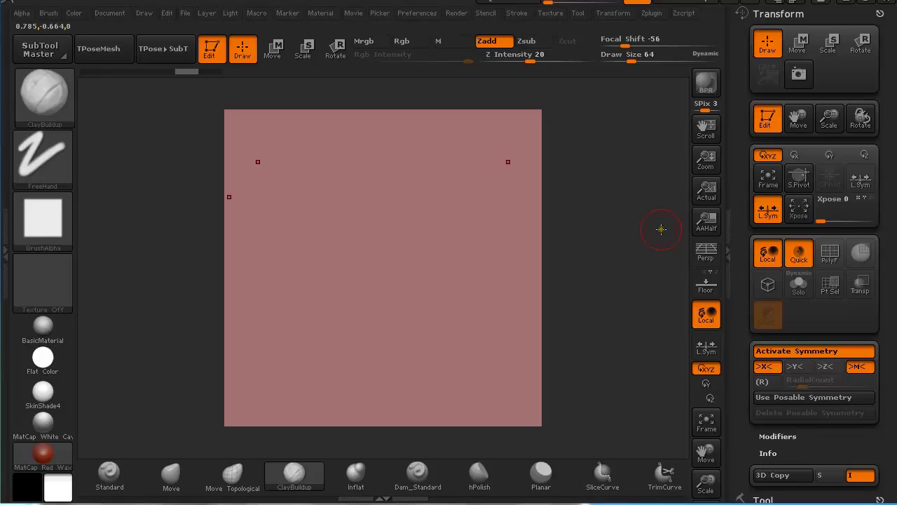
Step: Sculpt mirrored ClayBuildup ridges at the plane's upper side edges, with strokes running over the right edge
mouse_move(500, 160)
left_mouse_down()
mouse_move(519, 176)
mouse_move(538, 164)
left_mouse_up()
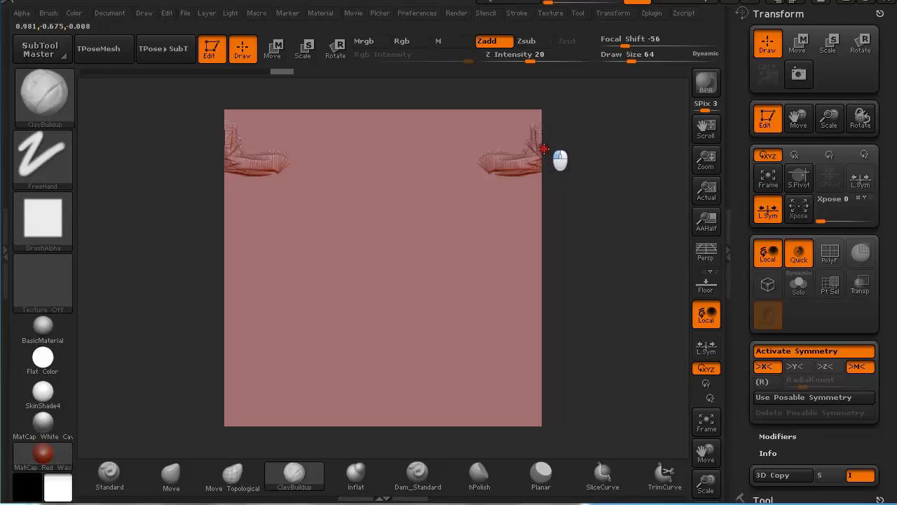
left_click_drag(544, 148, 546, 159)
left_click_drag(549, 162, 587, 160)
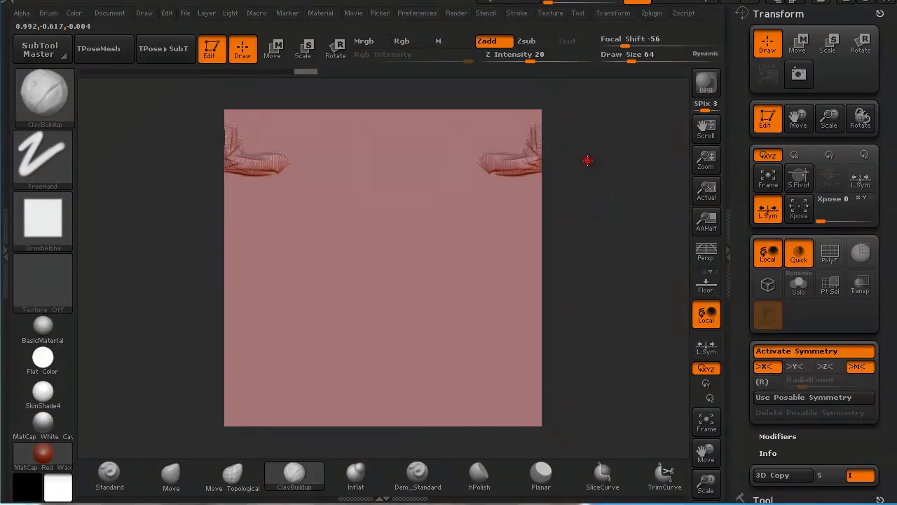
left_click_drag(532, 178, 532, 175)
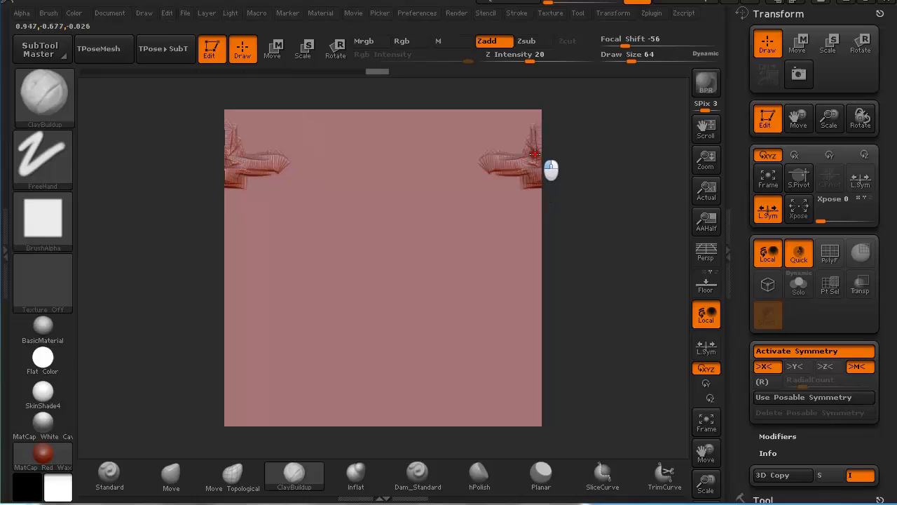
left_click_drag(534, 135, 536, 125)
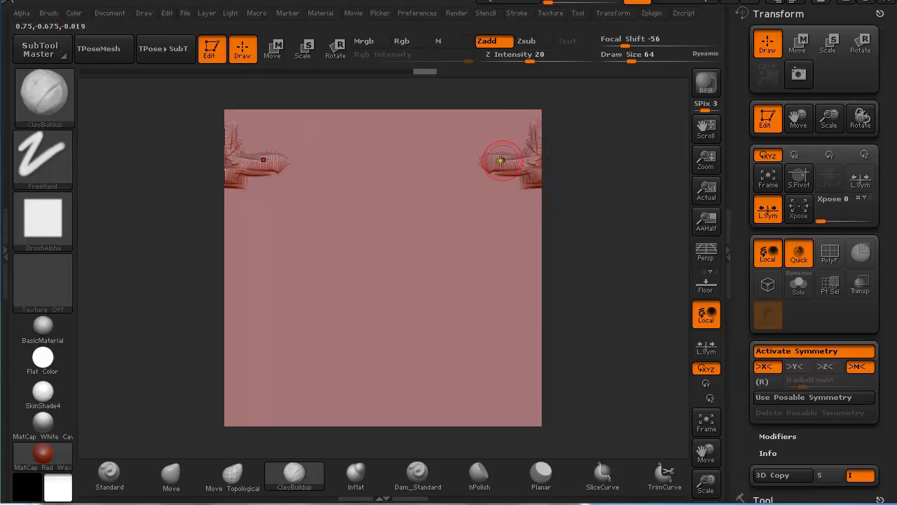
Step: Turn symmetry off, smooth the ridges at both upper side edges, and extend the right-hand ridge inward with ClayBuildup
key("x")
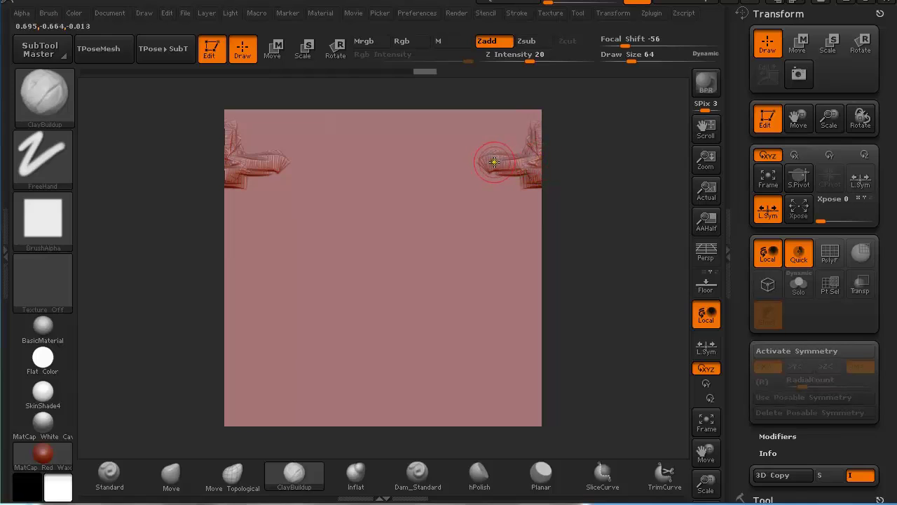
key("shift")
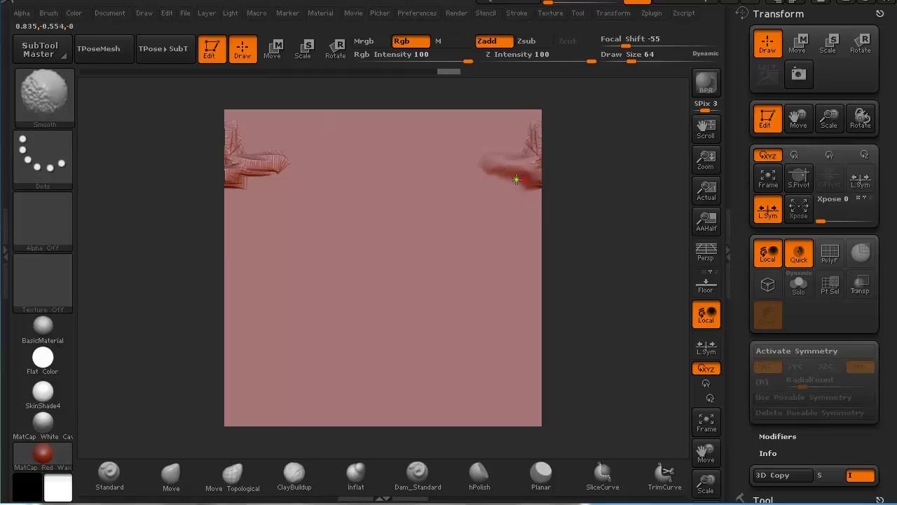
mouse_move(524, 142)
left_mouse_down("shift")
mouse_move(516, 175)
mouse_move(496, 164)
left_mouse_up("shift")
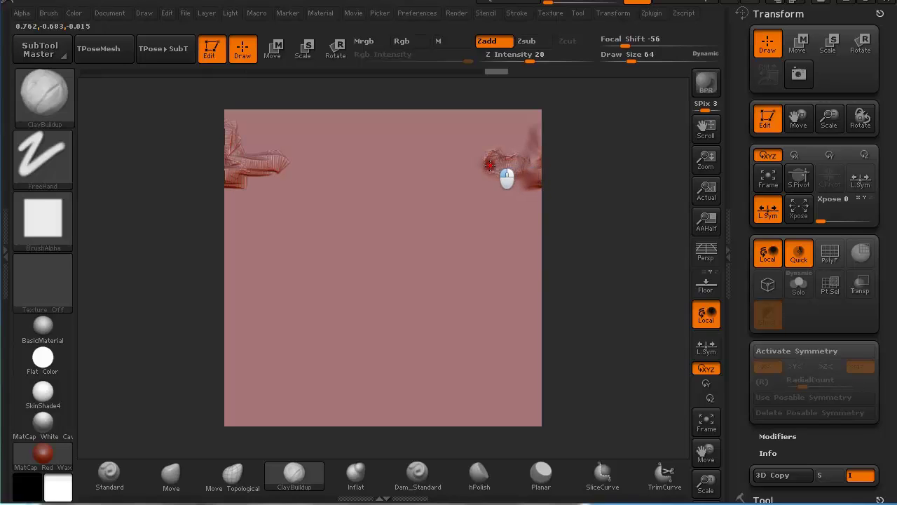
left_click_drag(457, 168, 456, 166)
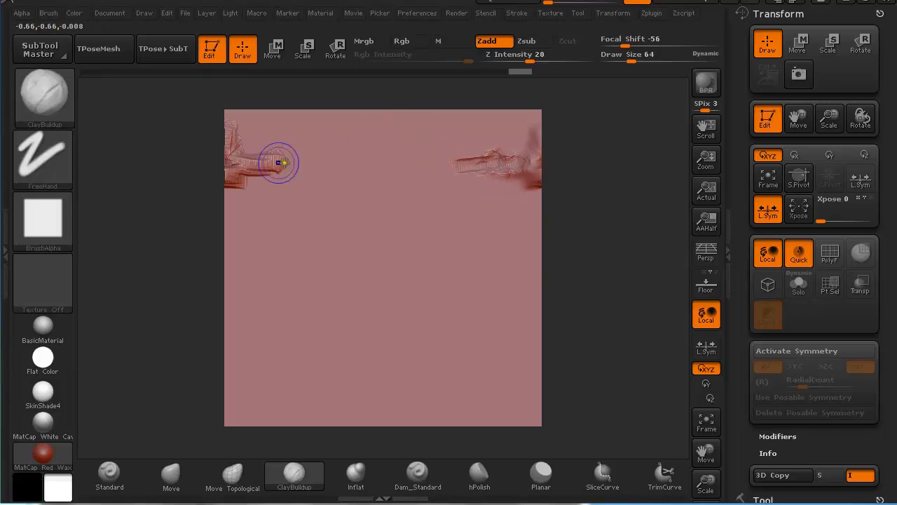
mouse_move(281, 164)
left_mouse_down("shift")
mouse_move(263, 171)
mouse_move(241, 150)
mouse_move(236, 188)
mouse_move(258, 169)
left_mouse_up("shift")
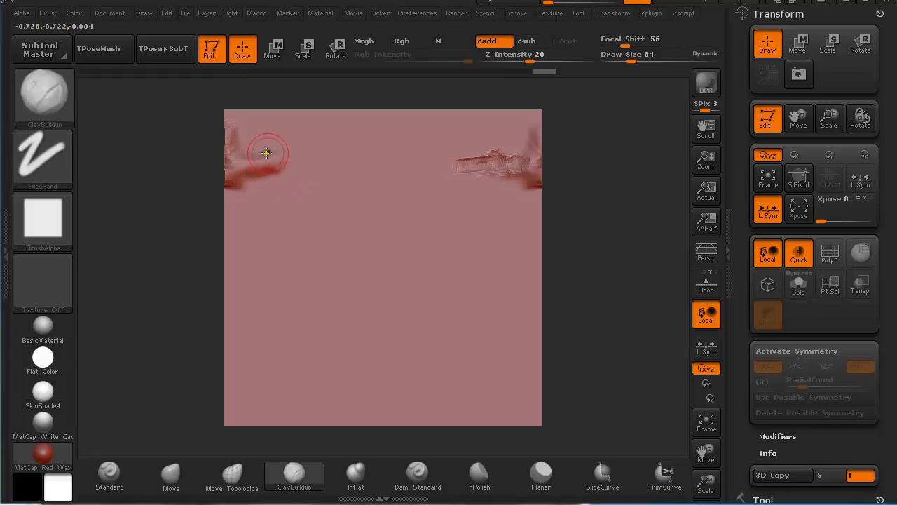
left_click_drag(457, 164, 449, 168, "shift")
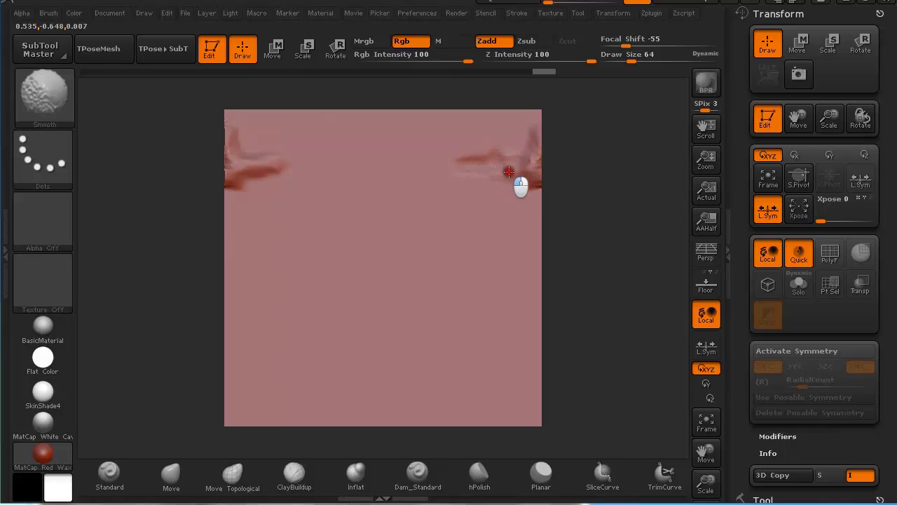
mouse_move(488, 156)
left_mouse_down("shift")
mouse_move(457, 157)
mouse_move(507, 175)
mouse_move(544, 165)
mouse_move(540, 139)
left_mouse_up("shift")
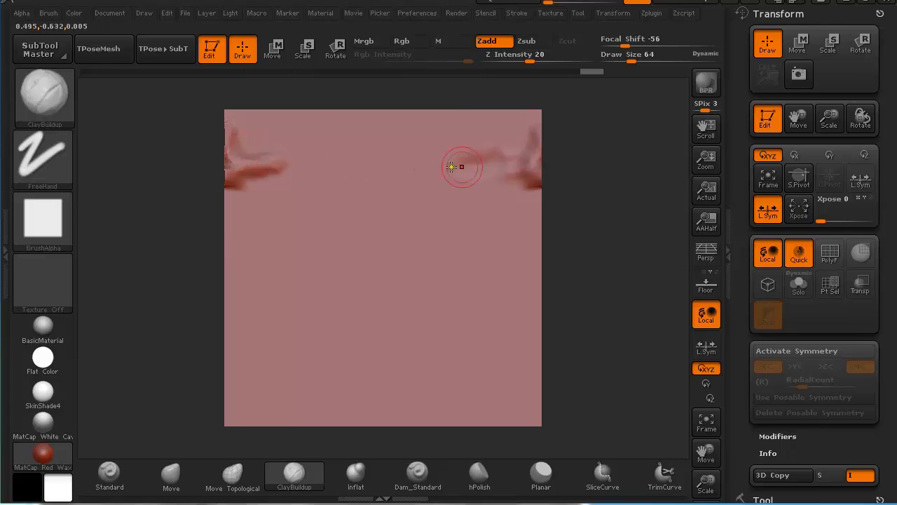
left_click_drag(516, 181, 504, 177)
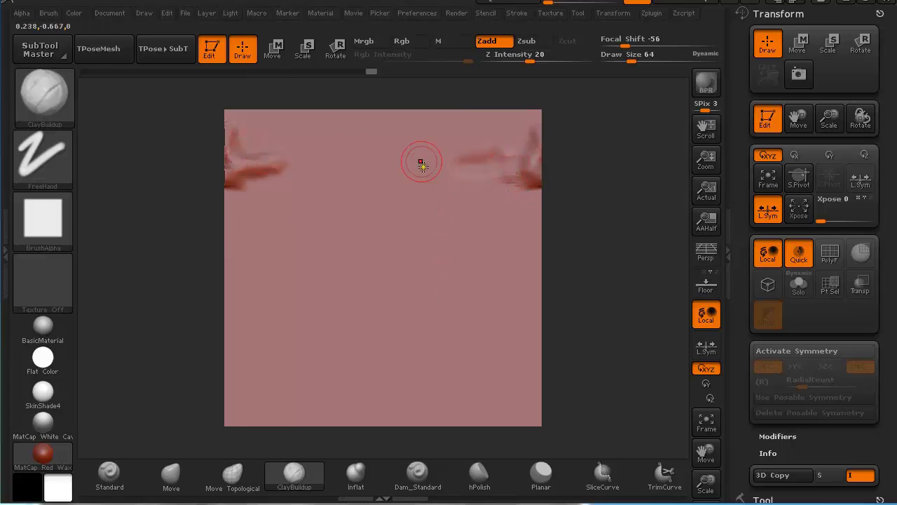
Step: Sculpt ClayBuildup ridges along the plane's top and bottom edges with Y-only symmetry, then smooth them with symmetry off
key("x")
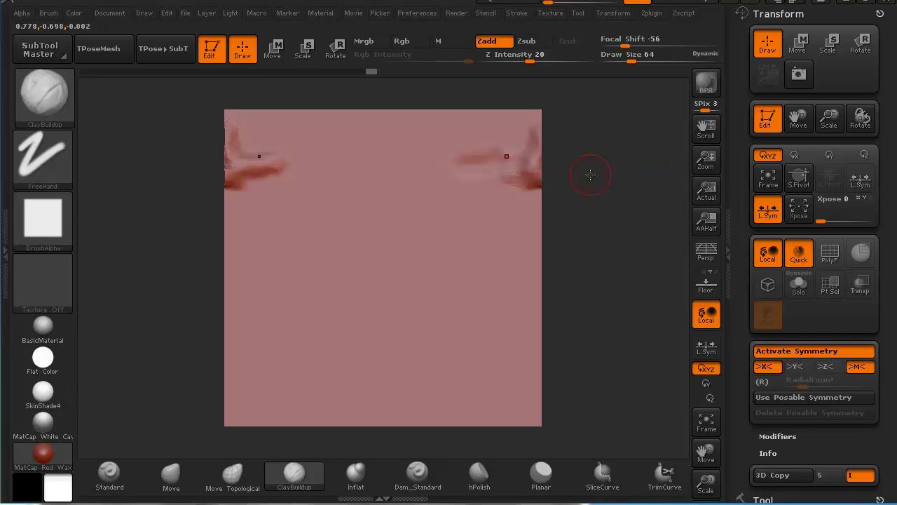
left_click(801, 366)
left_click(764, 367)
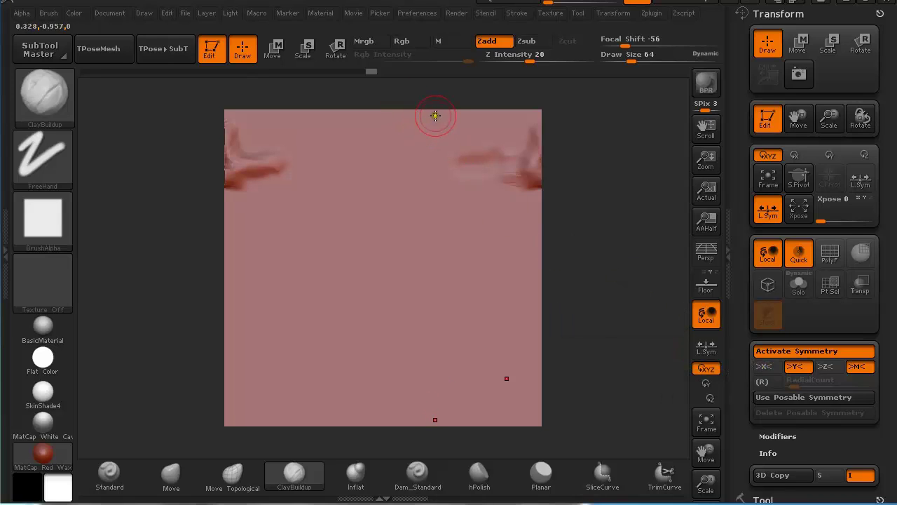
mouse_move(464, 128)
left_mouse_down()
mouse_move(521, 133)
mouse_move(260, 124)
mouse_move(266, 132)
mouse_move(529, 125)
mouse_move(487, 117)
mouse_move(427, 126)
mouse_move(443, 123)
mouse_move(427, 143)
mouse_move(488, 121)
mouse_move(219, 114)
mouse_move(260, 156)
left_mouse_up()
key("x")
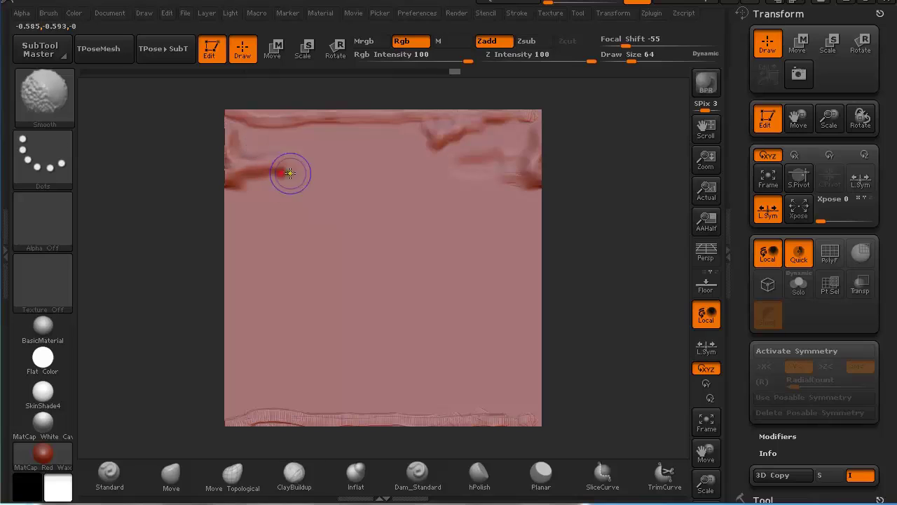
mouse_move(244, 408)
left_mouse_down("shift")
mouse_move(424, 405)
mouse_move(501, 415)
mouse_move(250, 414)
left_mouse_up("shift")
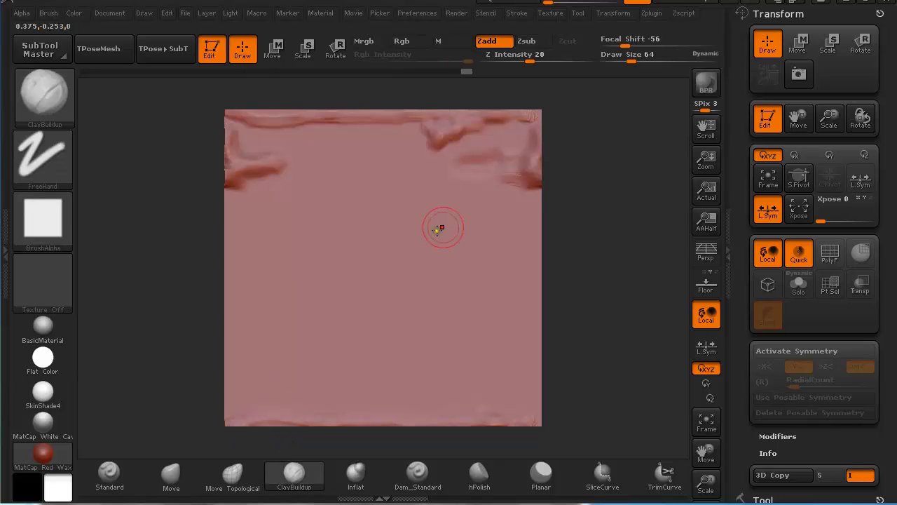
Step: Set the draw size to 170 and build up irregular diagonal ClayBuildup ridges across the plane's interior without symmetry
key("s")
left_click_drag(389, 245, 409, 248)
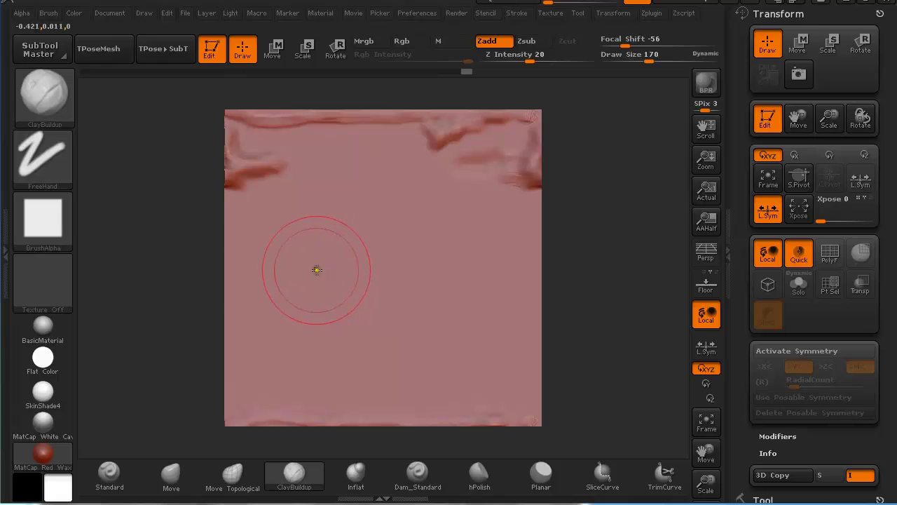
mouse_move(326, 264)
left_mouse_down()
mouse_move(416, 249)
mouse_move(423, 225)
mouse_move(452, 220)
left_mouse_up()
left_click_drag(329, 233, 481, 204)
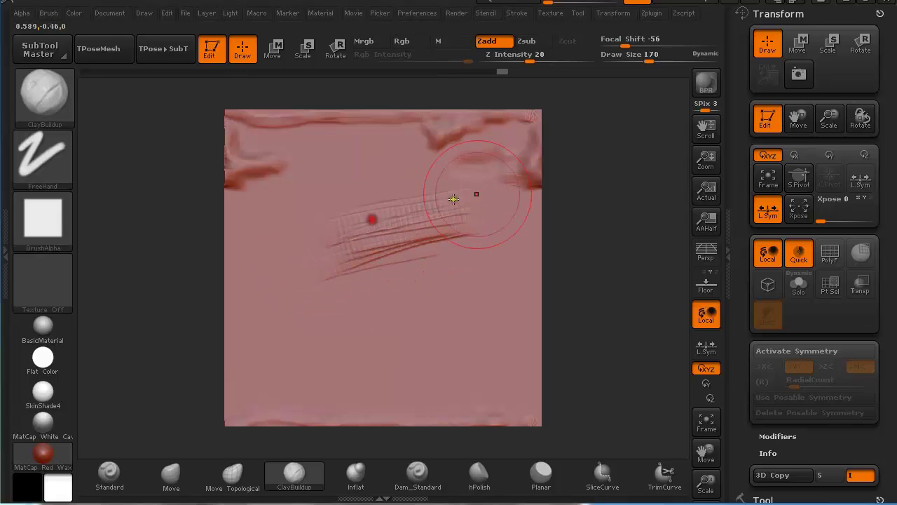
mouse_move(358, 218)
left_mouse_down()
mouse_move(466, 186)
mouse_move(372, 230)
mouse_move(297, 283)
mouse_move(299, 320)
mouse_move(458, 329)
mouse_move(395, 367)
mouse_move(466, 366)
mouse_move(444, 350)
mouse_move(452, 305)
mouse_move(494, 254)
mouse_move(473, 226)
mouse_move(476, 173)
mouse_move(367, 192)
mouse_move(362, 180)
mouse_move(428, 166)
left_mouse_up()
mouse_move(371, 162)
left_mouse_down()
mouse_move(290, 234)
mouse_move(292, 327)
mouse_move(252, 374)
mouse_move(400, 386)
mouse_move(480, 371)
left_mouse_up()
mouse_move(487, 340)
left_mouse_down()
mouse_move(476, 324)
mouse_move(445, 340)
mouse_move(451, 361)
mouse_move(408, 341)
mouse_move(341, 360)
mouse_move(372, 266)
mouse_move(418, 234)
mouse_move(435, 239)
left_mouse_up()
mouse_move(463, 330)
left_mouse_down()
mouse_move(474, 332)
mouse_move(465, 339)
left_mouse_up()
mouse_move(289, 277)
left_mouse_down()
mouse_move(269, 289)
mouse_move(282, 231)
mouse_move(289, 242)
left_mouse_up()
mouse_move(367, 176)
left_mouse_down()
mouse_move(396, 169)
mouse_move(395, 158)
mouse_move(386, 160)
left_mouse_up()
mouse_move(319, 154)
left_mouse_down()
mouse_move(394, 136)
mouse_move(327, 148)
left_mouse_up()
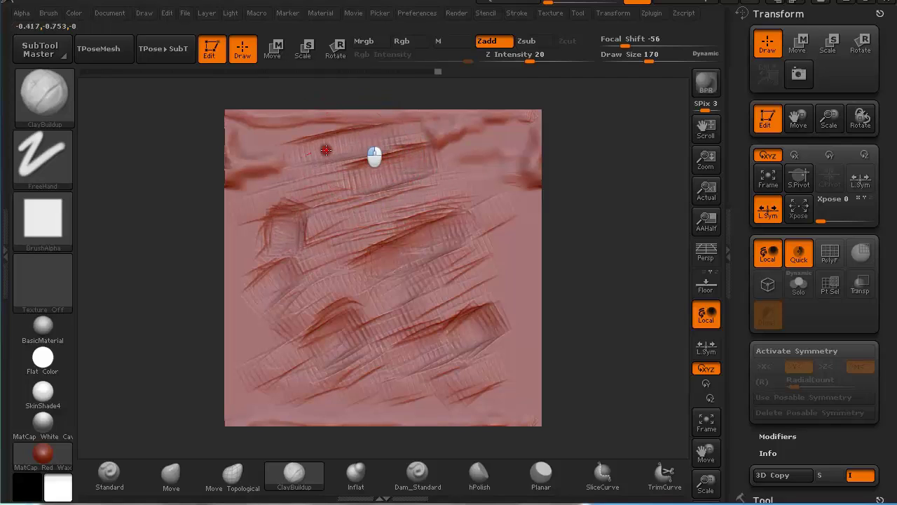
mouse_move(354, 184)
left_mouse_down()
mouse_move(346, 206)
mouse_move(304, 192)
mouse_move(286, 203)
mouse_move(290, 260)
mouse_move(384, 245)
left_mouse_up()
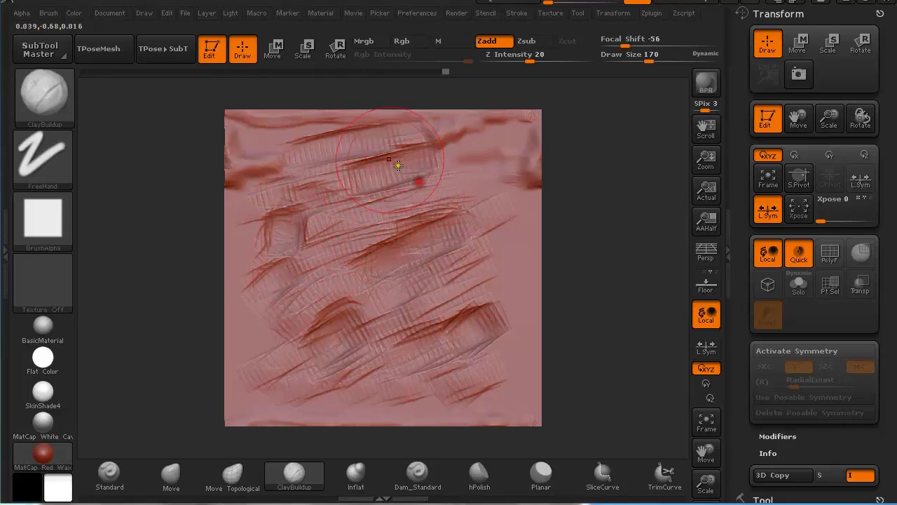
mouse_move(373, 209)
left_mouse_down()
mouse_move(410, 254)
mouse_move(407, 262)
mouse_move(393, 256)
left_mouse_up()
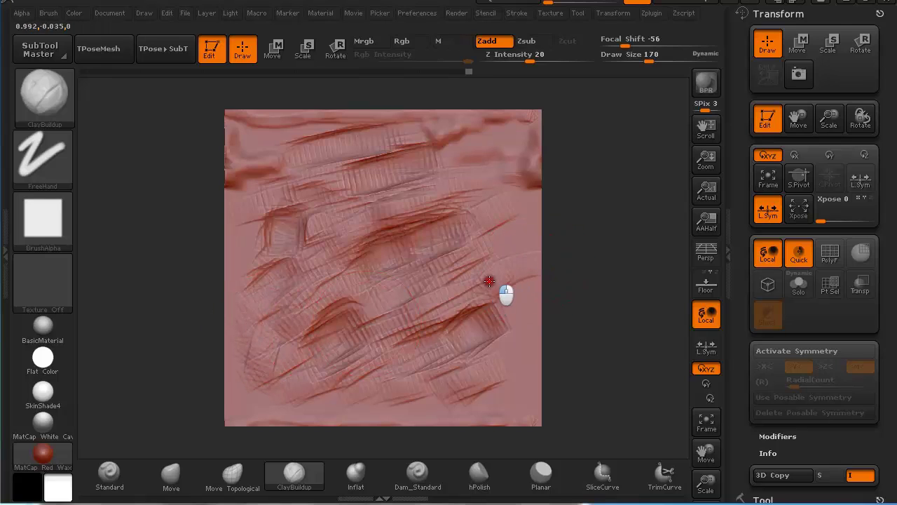
left_click_drag(518, 240, 527, 240)
mouse_move(491, 297)
left_mouse_down()
mouse_move(441, 310)
mouse_move(425, 344)
mouse_move(452, 335)
mouse_move(314, 392)
mouse_move(320, 402)
mouse_move(310, 408)
mouse_move(272, 397)
left_mouse_up()
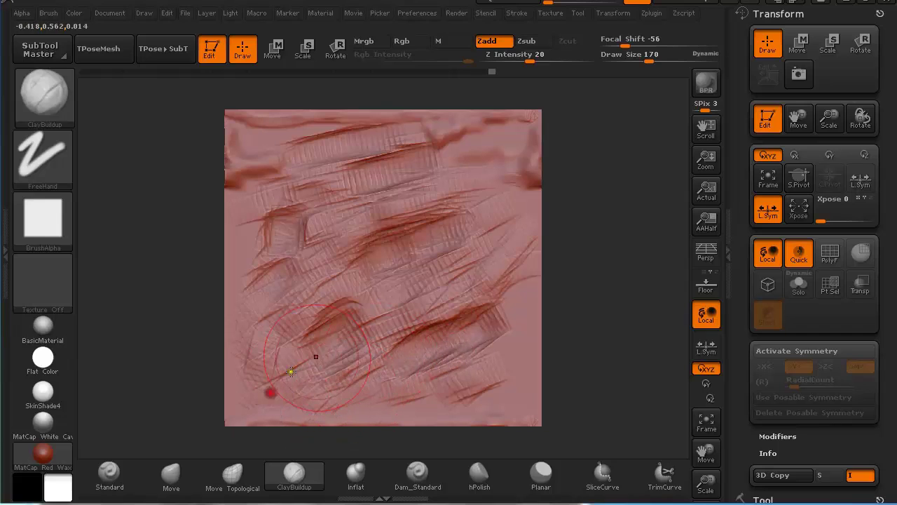
Step: Switch symmetry to the X axis only and sculpt mirrored ClayBuildup forms along the plane's side edges
key("x")
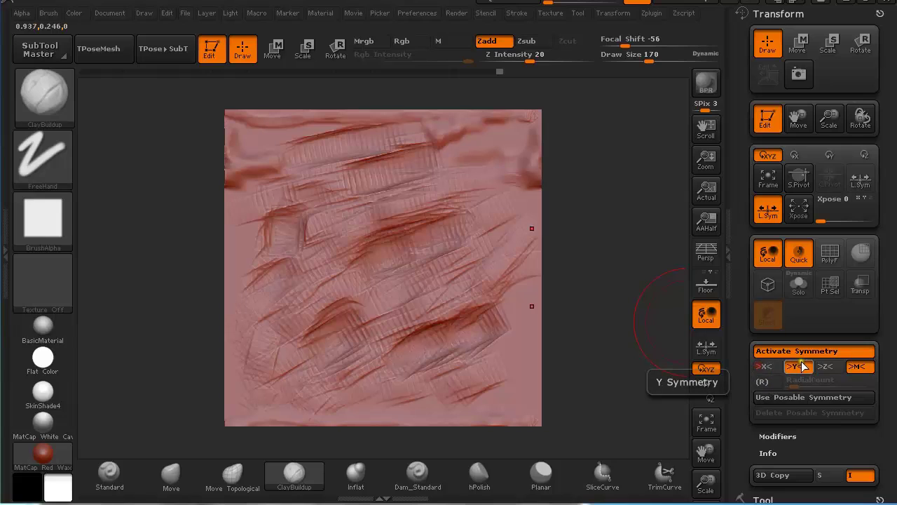
left_click(764, 366)
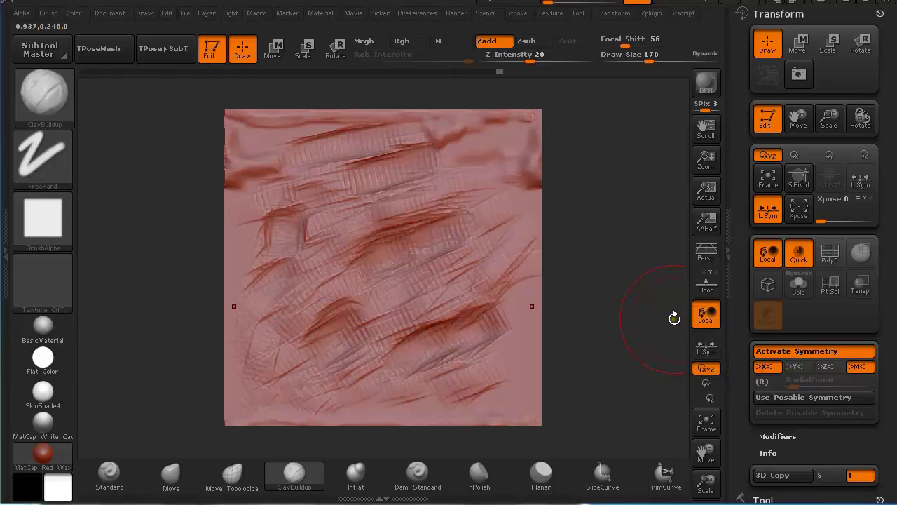
mouse_move(536, 210)
left_mouse_down()
mouse_move(531, 217)
mouse_move(533, 200)
mouse_move(526, 335)
mouse_move(535, 397)
mouse_move(539, 350)
left_mouse_up()
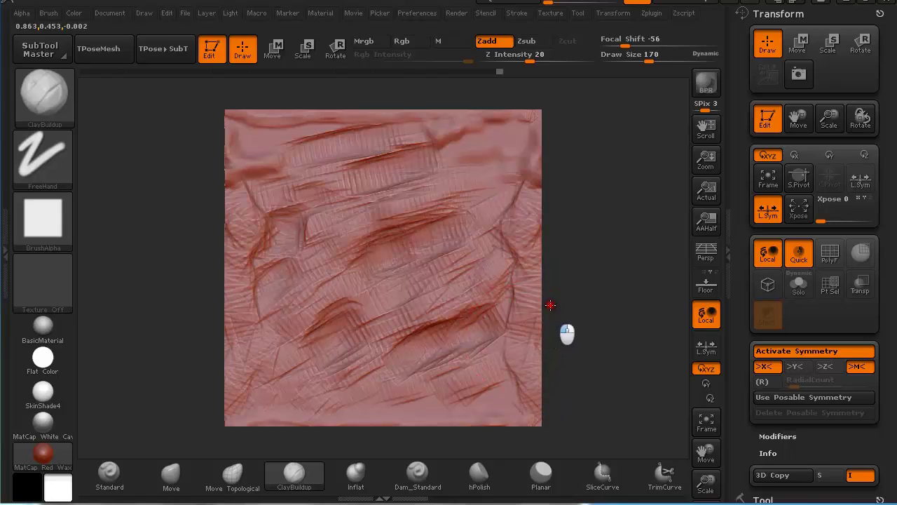
left_click_drag(542, 236, 604, 246)
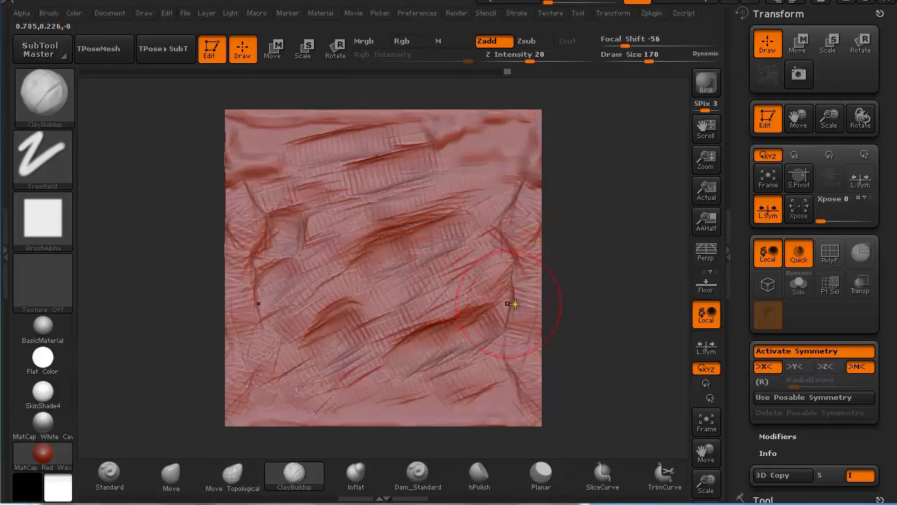
Step: Turn symmetry off and smooth the sculpted ridges over the whole plane, including the right side edge
key("x")
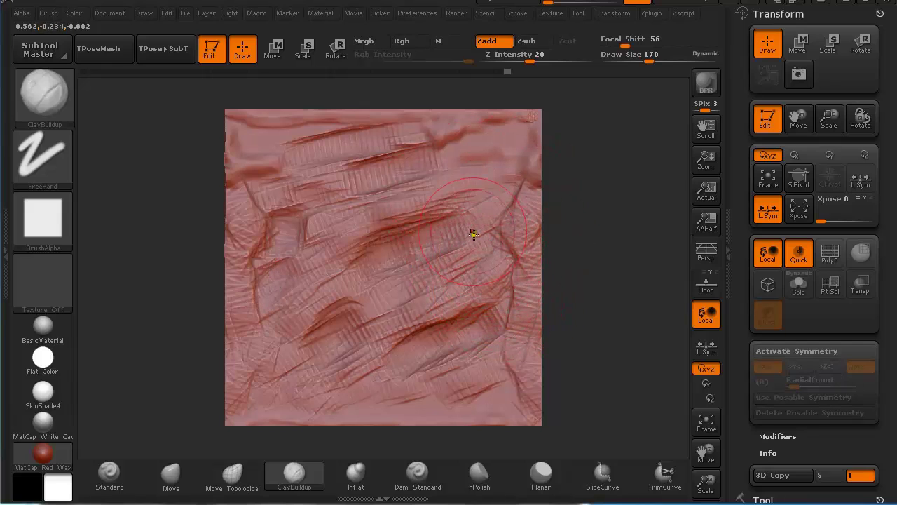
mouse_move(477, 222)
left_mouse_down("shift")
mouse_move(493, 223)
mouse_move(426, 299)
mouse_move(359, 350)
mouse_move(417, 352)
mouse_move(461, 378)
mouse_move(301, 387)
mouse_move(287, 366)
mouse_move(245, 382)
mouse_move(283, 300)
left_mouse_up("shift")
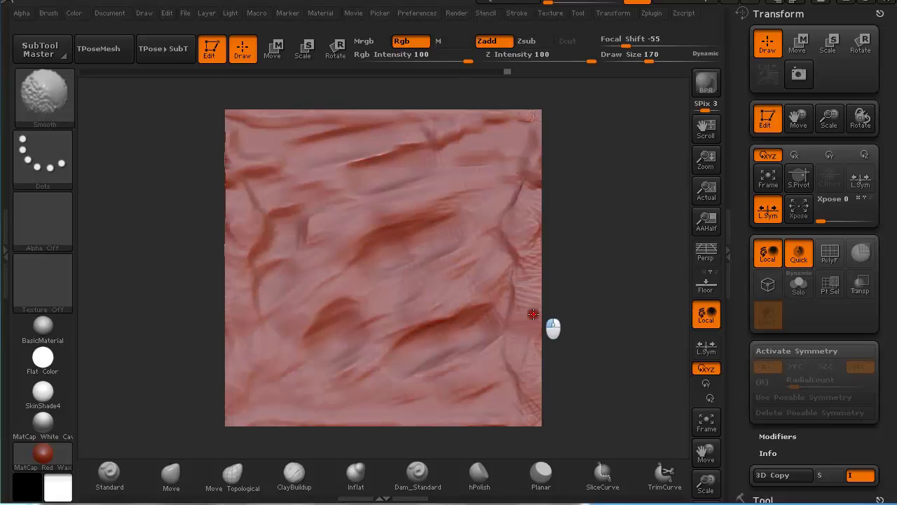
mouse_move(525, 403)
left_mouse_down("shift")
mouse_move(509, 281)
mouse_move(522, 224)
mouse_move(510, 177)
left_mouse_up("shift")
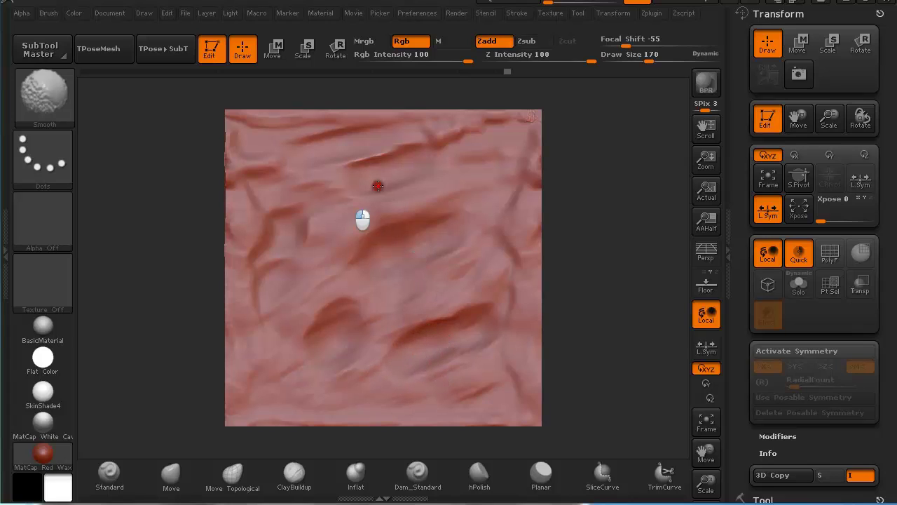
Step: Select the Layer brush and give it the Spray stroke and Alpha 01
key("b")
key("c")
key("b")
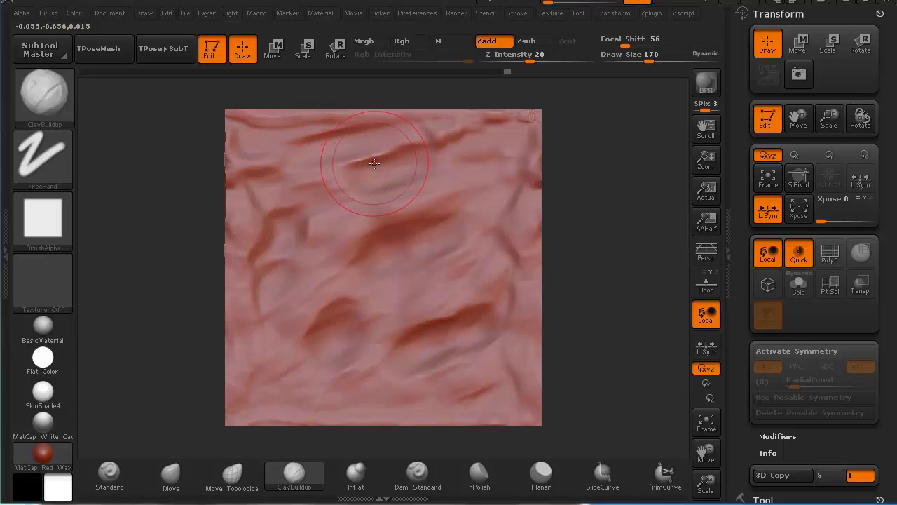
key("b")
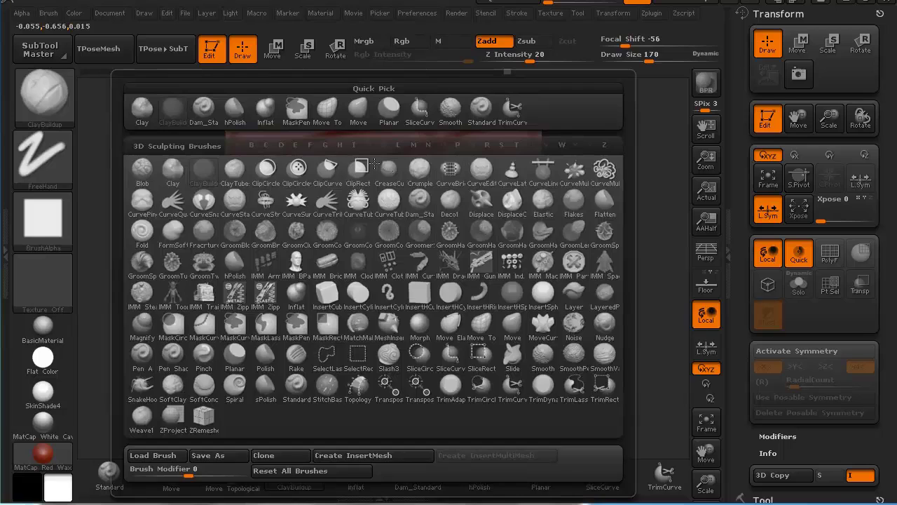
key("l")
key("a")
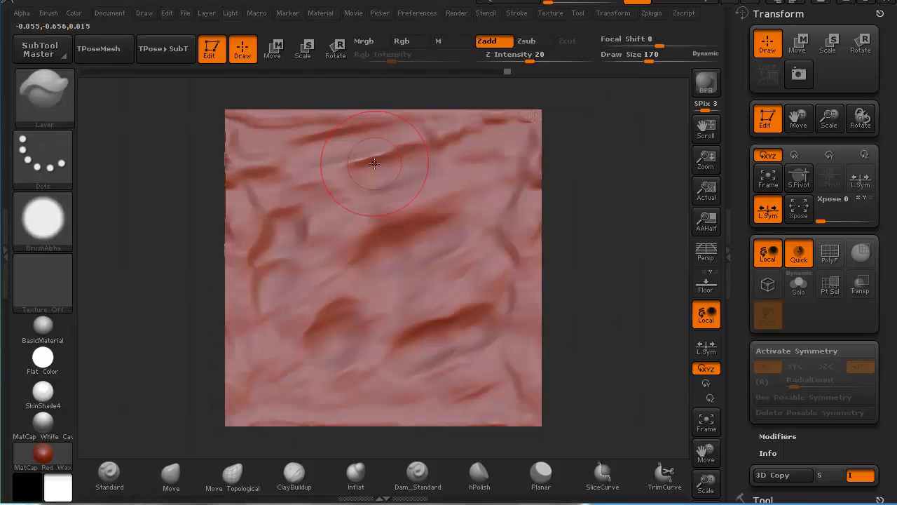
left_click(57, 157)
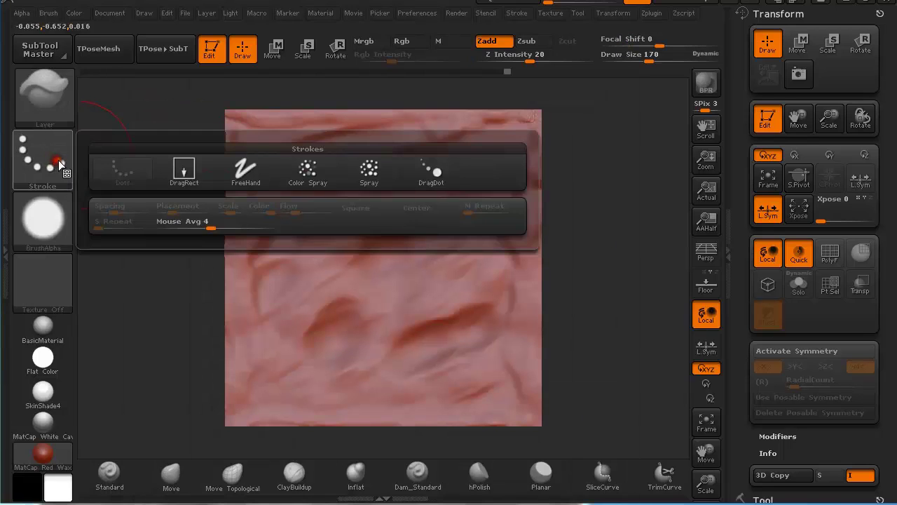
left_click(375, 172)
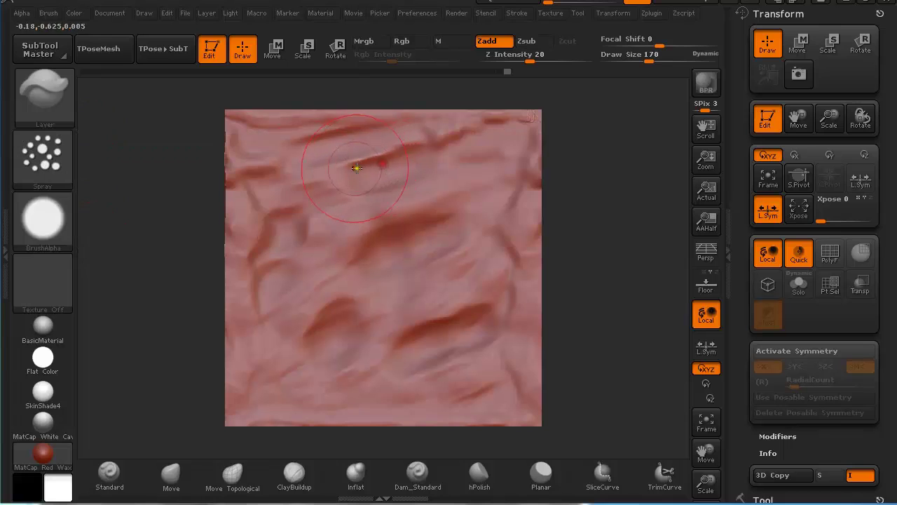
left_click(58, 215)
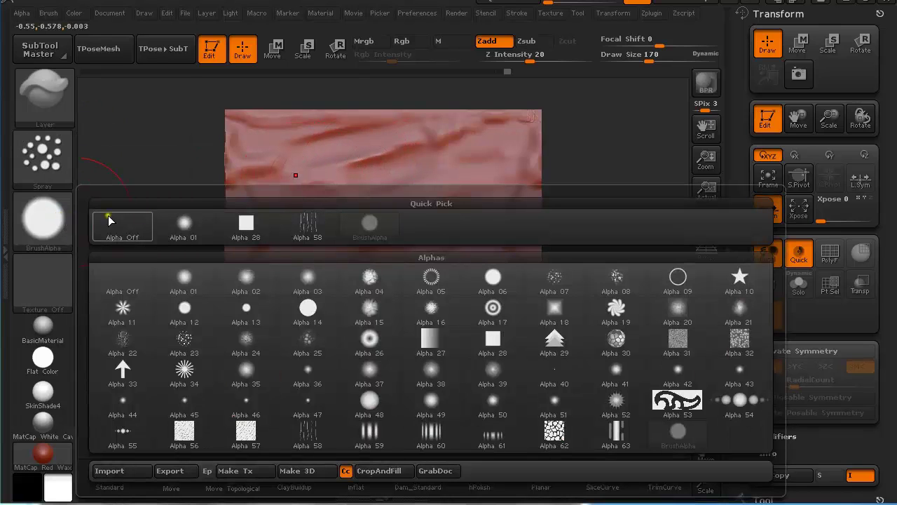
left_click(184, 223)
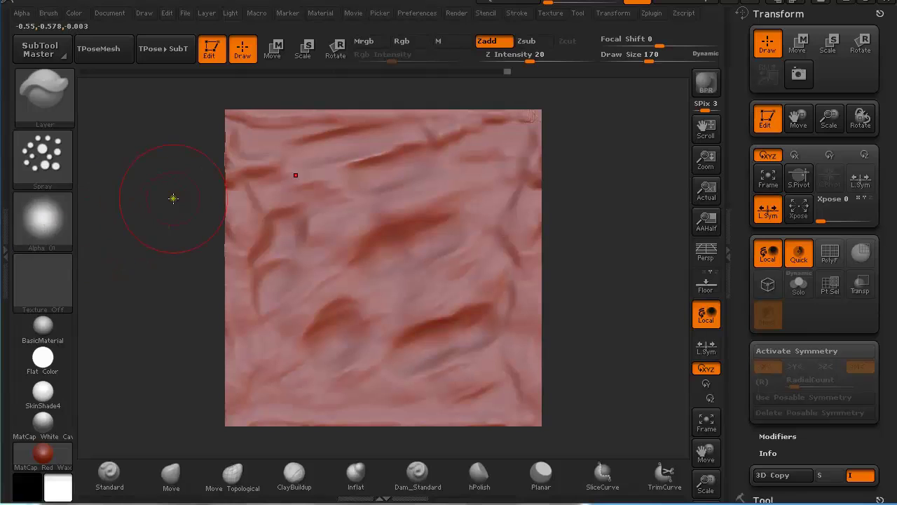
Step: Set the draw size to 86 and spray separate clusters of small Layer bumps across the plane's interior
key("s")
left_click_drag(383, 208, 379, 210)
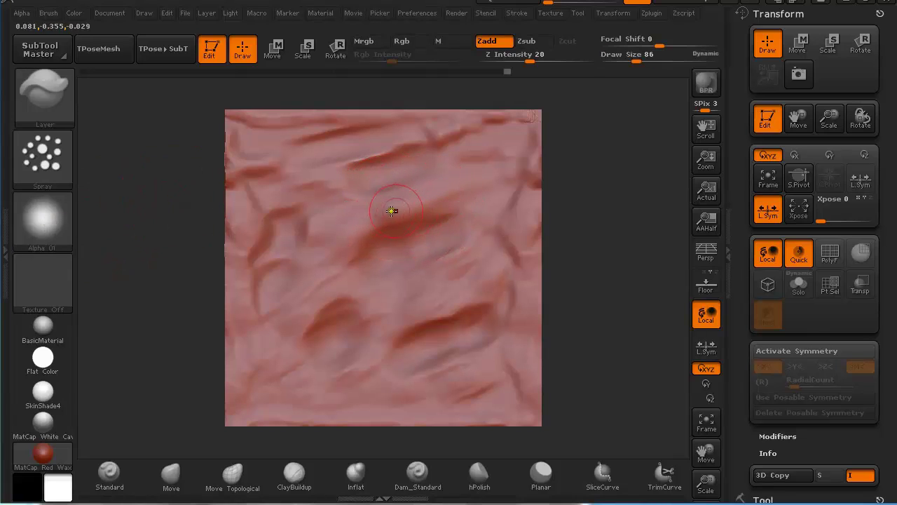
left_click(398, 207)
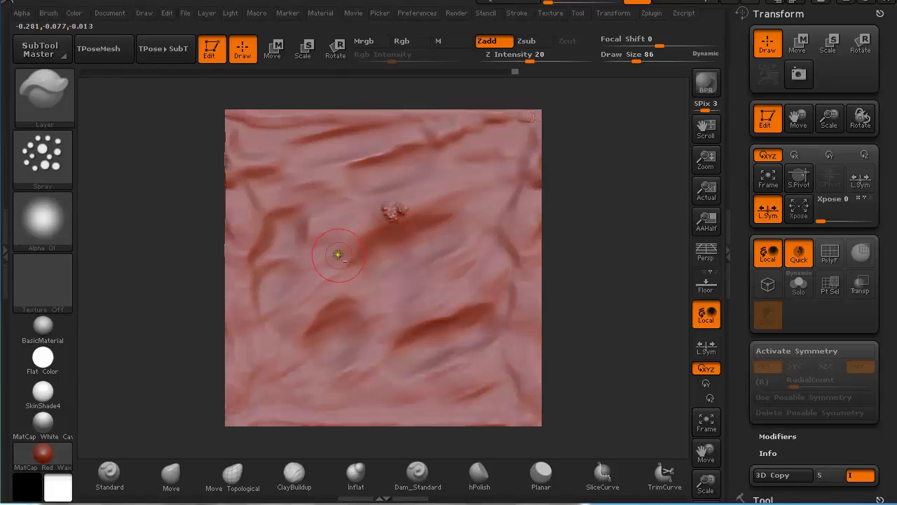
left_click(339, 262)
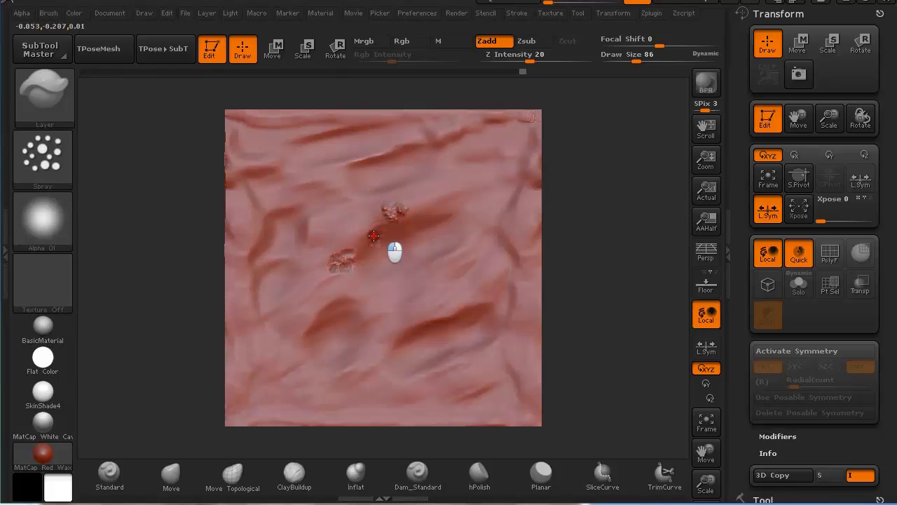
mouse_move(374, 236)
left_mouse_down()
mouse_move(367, 239)
mouse_move(379, 231)
mouse_move(364, 203)
left_mouse_up()
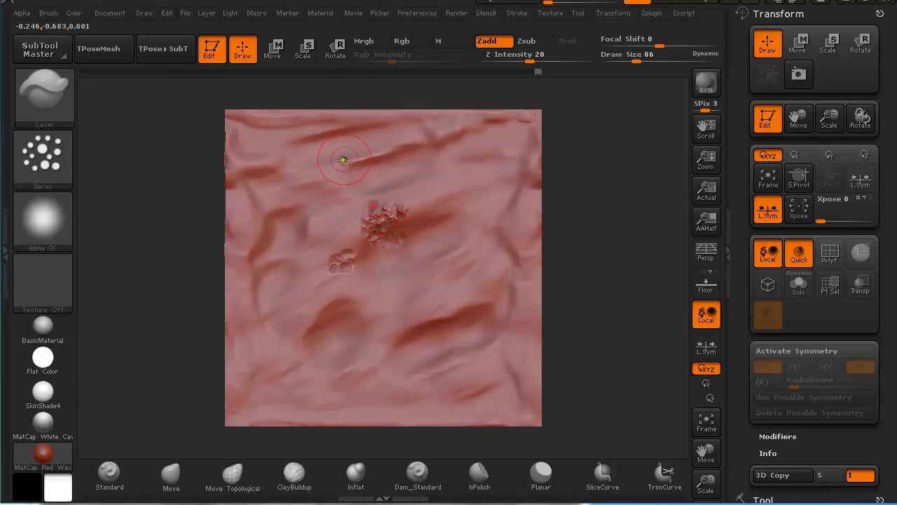
mouse_move(329, 169)
left_mouse_down()
mouse_move(347, 181)
mouse_move(322, 185)
left_mouse_up()
mouse_move(461, 316)
left_mouse_down()
mouse_move(451, 310)
mouse_move(458, 341)
mouse_move(433, 336)
left_mouse_up()
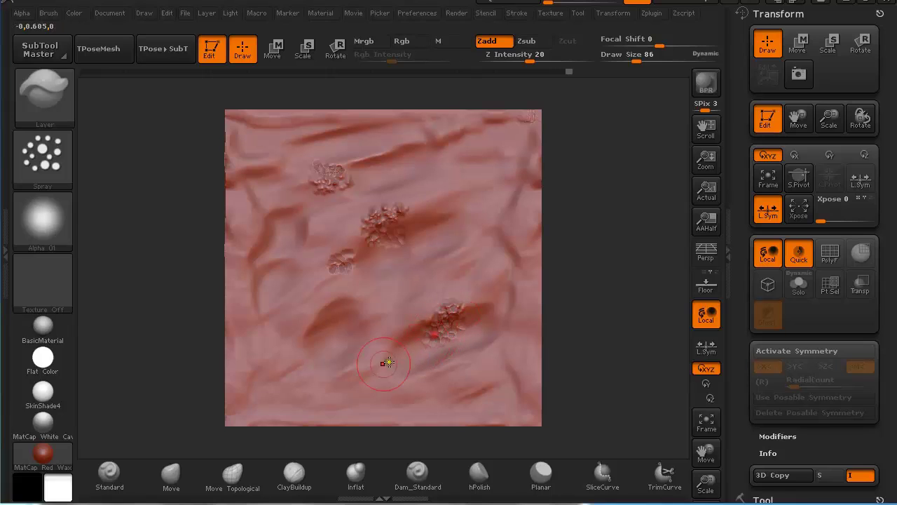
mouse_move(342, 374)
left_mouse_down()
mouse_move(328, 372)
mouse_move(325, 386)
left_mouse_up()
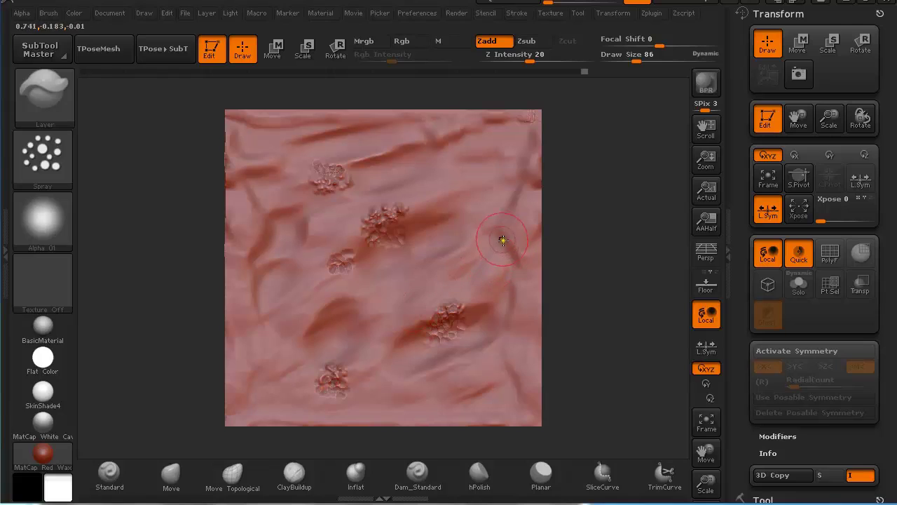
mouse_move(502, 241)
left_mouse_down()
mouse_move(490, 239)
mouse_move(506, 252)
mouse_move(504, 243)
mouse_move(483, 253)
left_mouse_up()
mouse_move(279, 300)
left_mouse_down()
mouse_move(286, 317)
mouse_move(311, 326)
mouse_move(295, 326)
mouse_move(305, 335)
left_mouse_up()
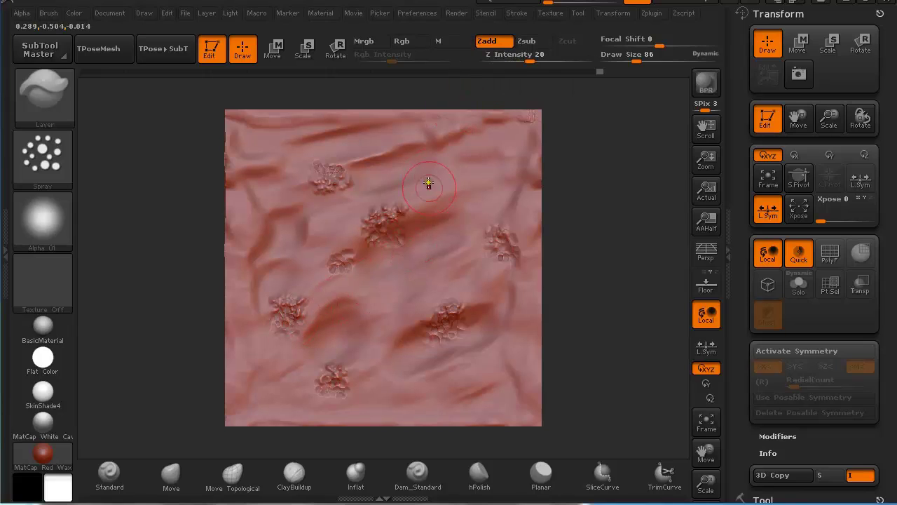
mouse_move(476, 149)
left_mouse_down()
mouse_move(495, 149)
mouse_move(464, 151)
mouse_move(492, 167)
mouse_move(483, 159)
mouse_move(491, 155)
mouse_move(468, 159)
left_mouse_up()
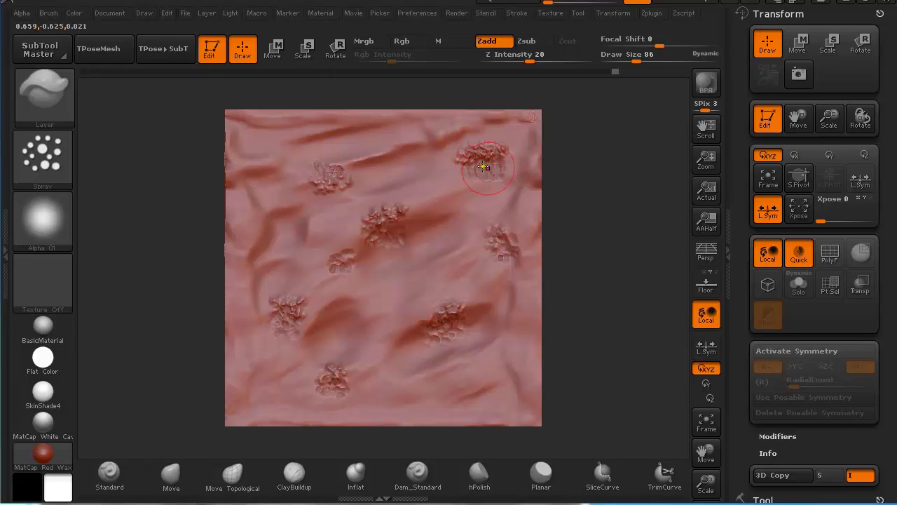
mouse_move(371, 310)
left_mouse_down()
mouse_move(387, 289)
mouse_move(407, 301)
mouse_move(384, 312)
left_mouse_up()
Step: Set the draw size to 264 and spray larger, softer Layer bumps between the small clusters
key("s")
left_click_drag(453, 240, 462, 240)
mouse_move(417, 223)
left_mouse_down()
mouse_move(400, 230)
mouse_move(460, 230)
mouse_move(436, 240)
mouse_move(354, 238)
left_mouse_up()
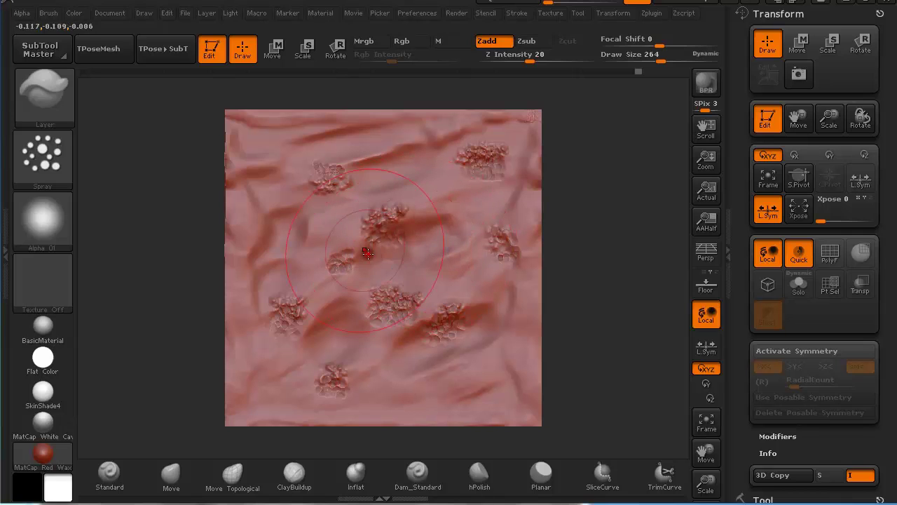
mouse_move(390, 192)
left_mouse_down()
mouse_move(418, 183)
mouse_move(463, 196)
mouse_move(459, 360)
mouse_move(406, 381)
mouse_move(284, 371)
mouse_move(316, 337)
mouse_move(317, 266)
mouse_move(362, 238)
mouse_move(287, 171)
mouse_move(415, 168)
mouse_move(360, 150)
mouse_move(292, 148)
mouse_move(277, 163)
mouse_move(314, 172)
mouse_move(400, 168)
mouse_move(395, 204)
mouse_move(386, 177)
mouse_move(290, 262)
mouse_move(299, 342)
left_mouse_up()
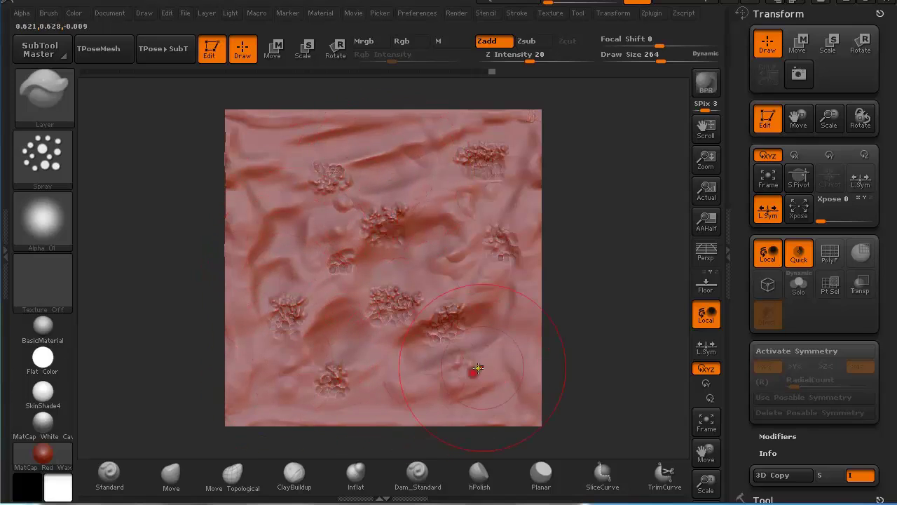
left_click_drag(335, 183, 351, 165)
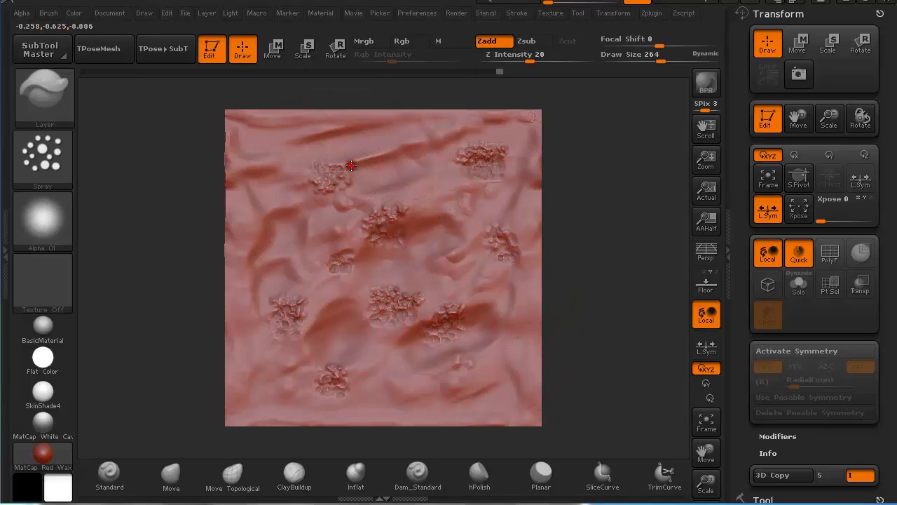
Step: Set the Spray stroke's placement variance to 1 in the stroke modifiers
left_click(54, 228)
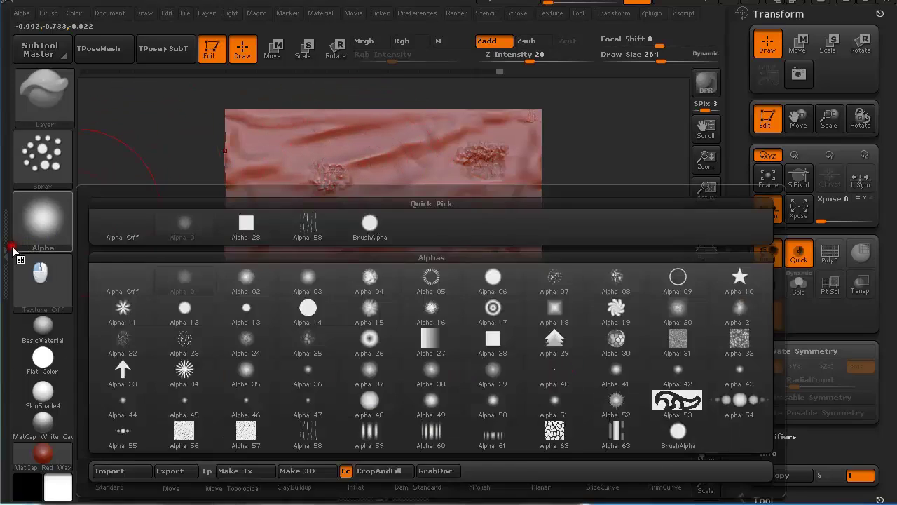
left_click(6, 251)
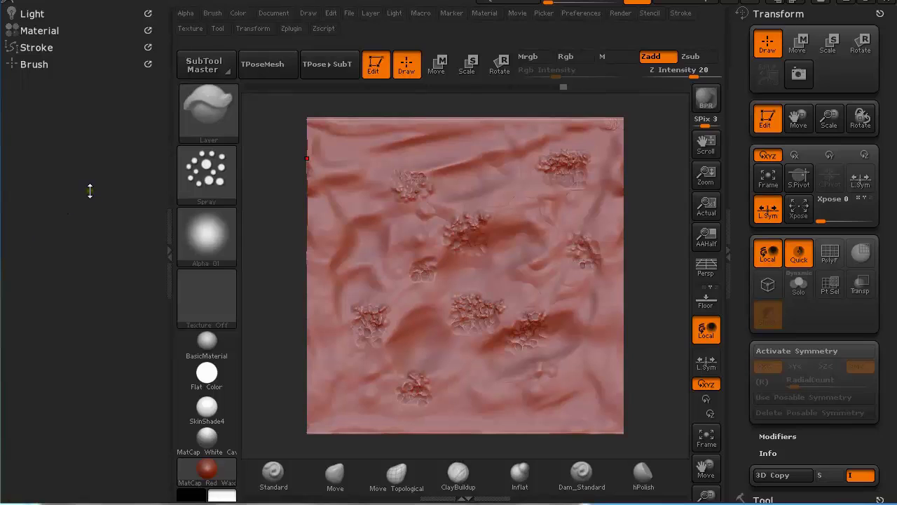
left_click(42, 49)
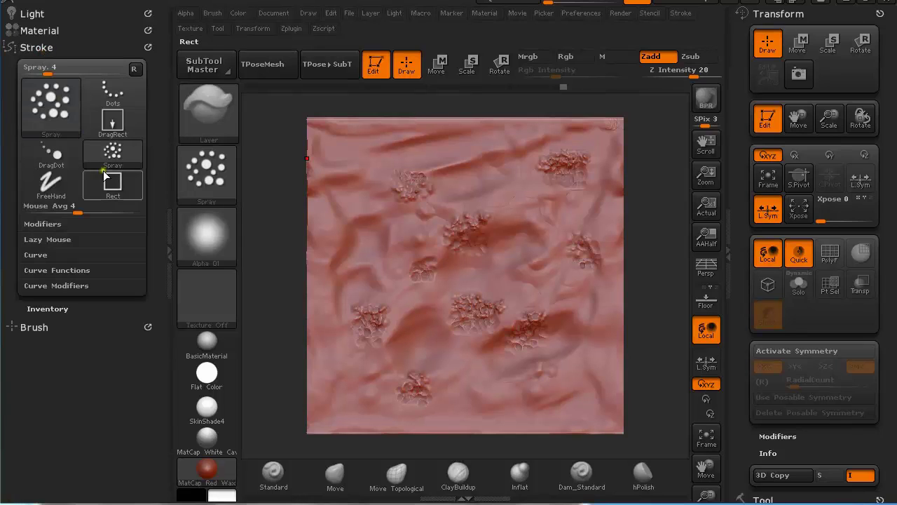
left_click(53, 285)
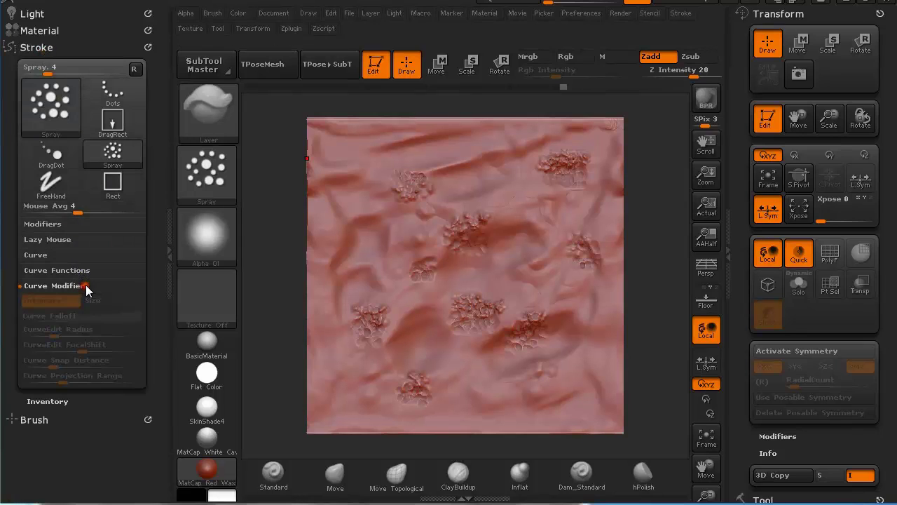
left_click(81, 225)
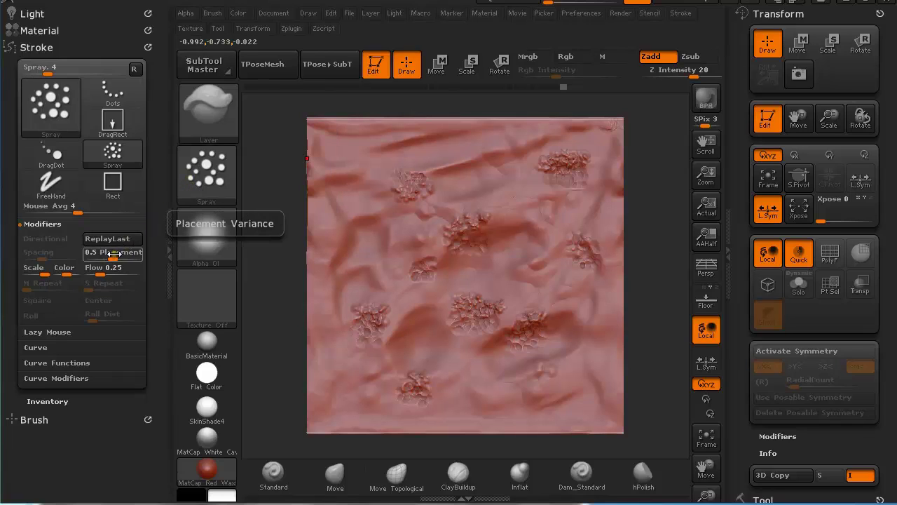
left_click_drag(112, 255, 166, 256)
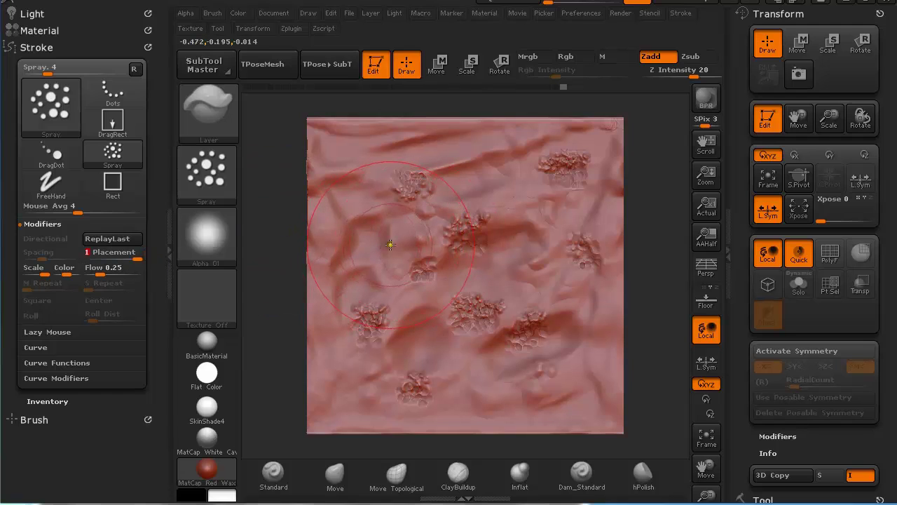
Step: Set the draw size to 105 and spray widely scattered bumps over the plane's upper, middle and lower interior
key("s")
mouse_move(410, 245)
left_mouse_down()
mouse_move(376, 243)
mouse_move(400, 256)
mouse_move(403, 231)
mouse_move(404, 238)
left_mouse_up()
mouse_move(480, 181)
left_mouse_down()
mouse_move(488, 188)
mouse_move(487, 175)
mouse_move(414, 152)
mouse_move(349, 166)
left_mouse_up()
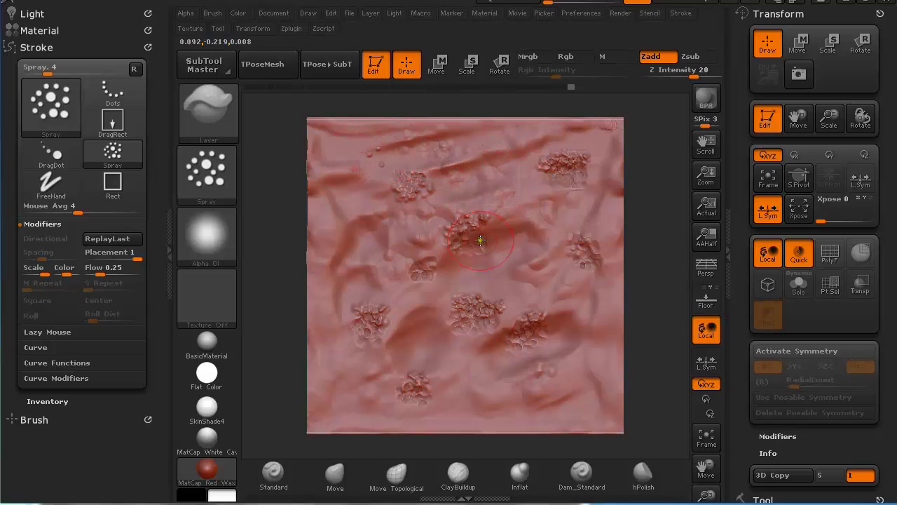
left_click_drag(536, 259, 514, 282)
mouse_move(428, 361)
left_mouse_down()
mouse_move(448, 355)
mouse_move(468, 369)
left_mouse_up()
Step: Set the placement variance to 0.3428 and spray more bumps in the plane's bare areas, including along its lower part
left_click(168, 229)
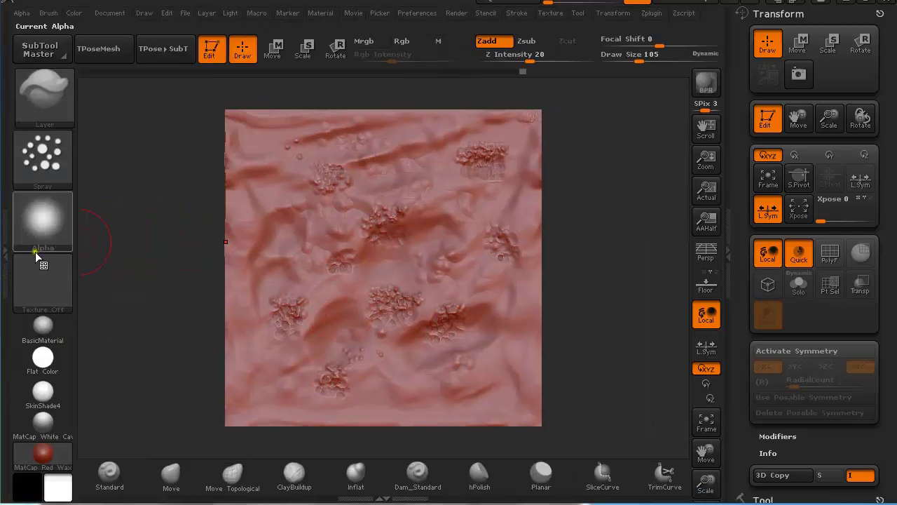
left_click(7, 251)
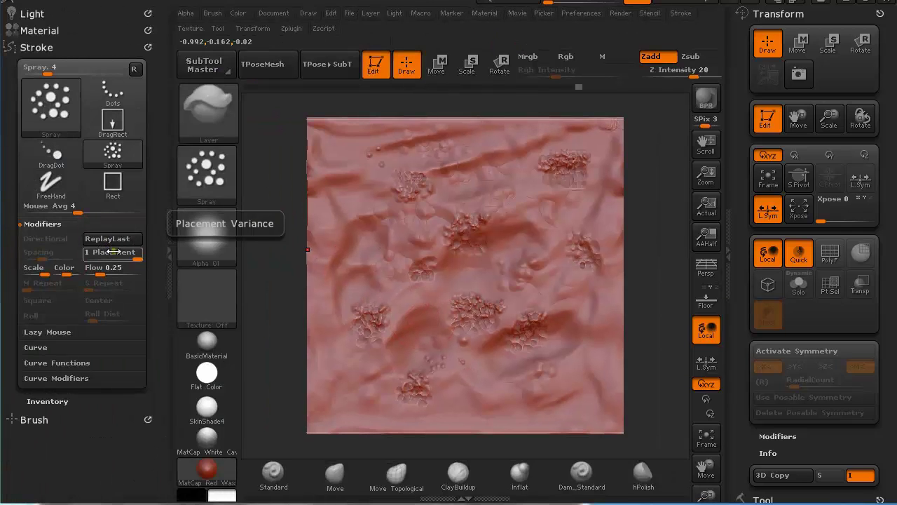
left_click_drag(111, 253, 267, 244)
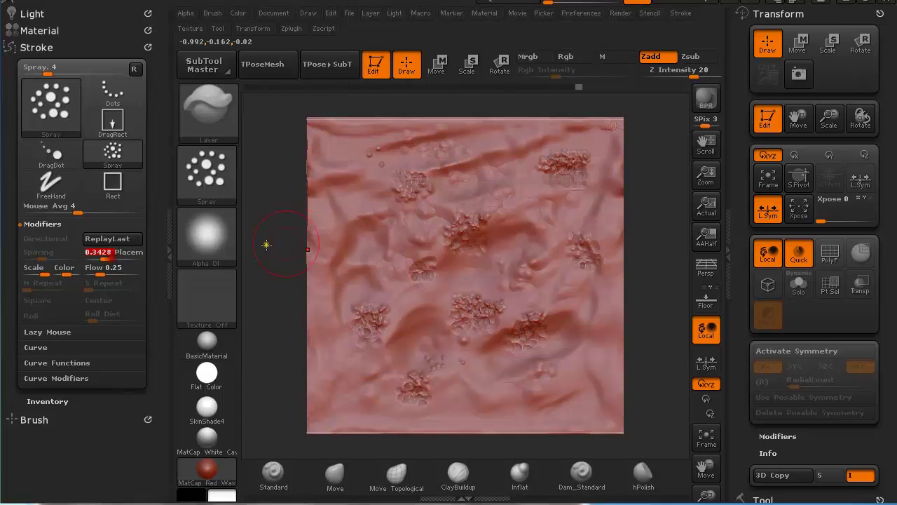
left_click_drag(386, 267, 368, 270)
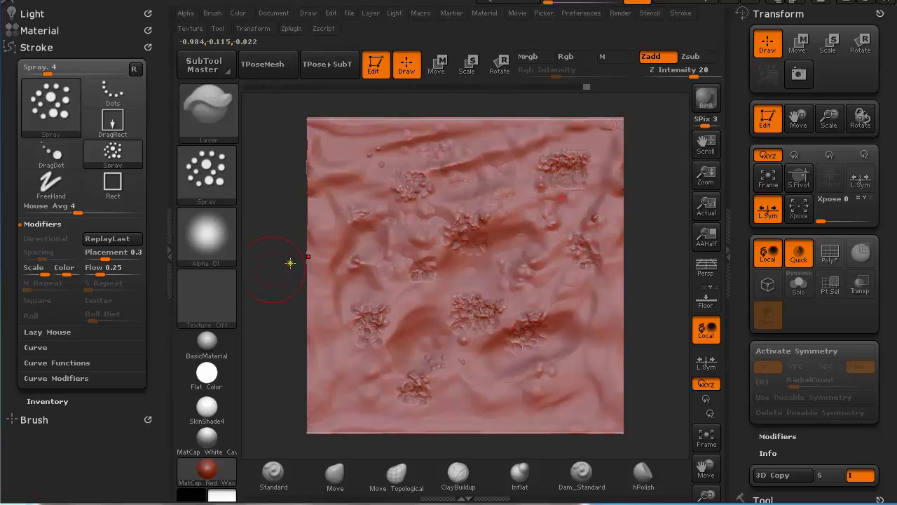
mouse_move(348, 368)
left_mouse_down()
mouse_move(327, 387)
mouse_move(346, 389)
left_mouse_up()
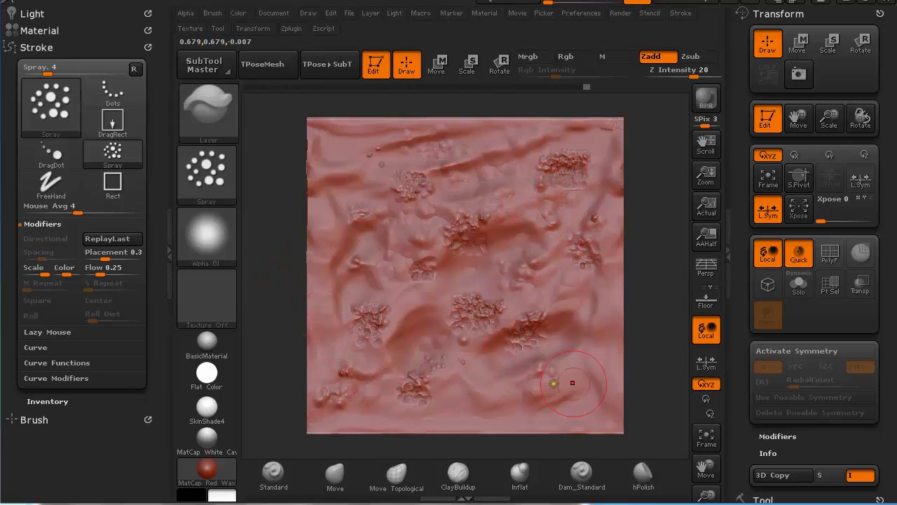
mouse_move(572, 382)
left_mouse_down()
mouse_move(587, 396)
mouse_move(462, 407)
left_mouse_up()
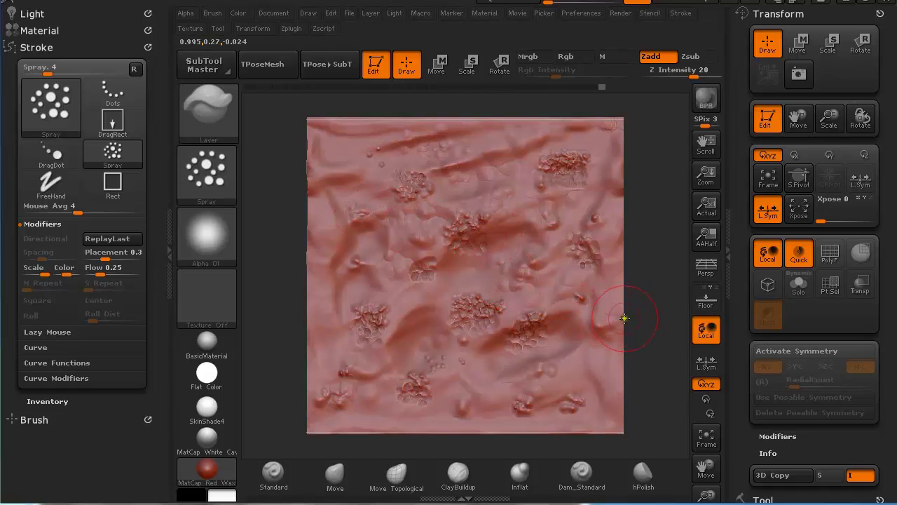
Step: Activate X symmetry, spray mirrored bumps along the plane's side edges, and turn symmetry off again
key("x")
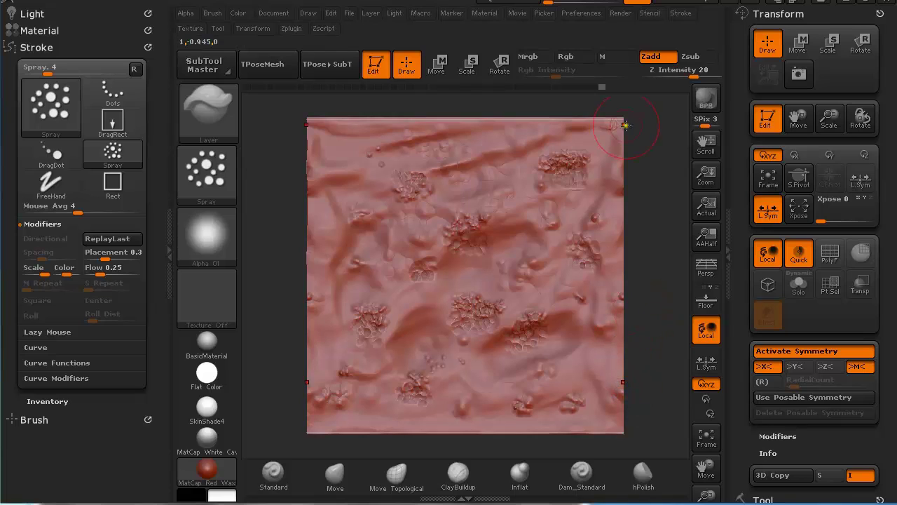
left_click_drag(611, 140, 622, 150)
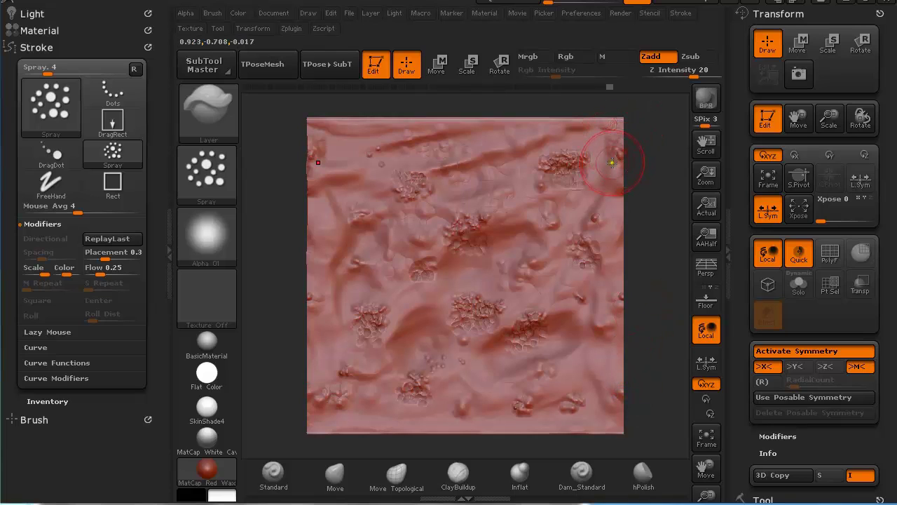
key("x")
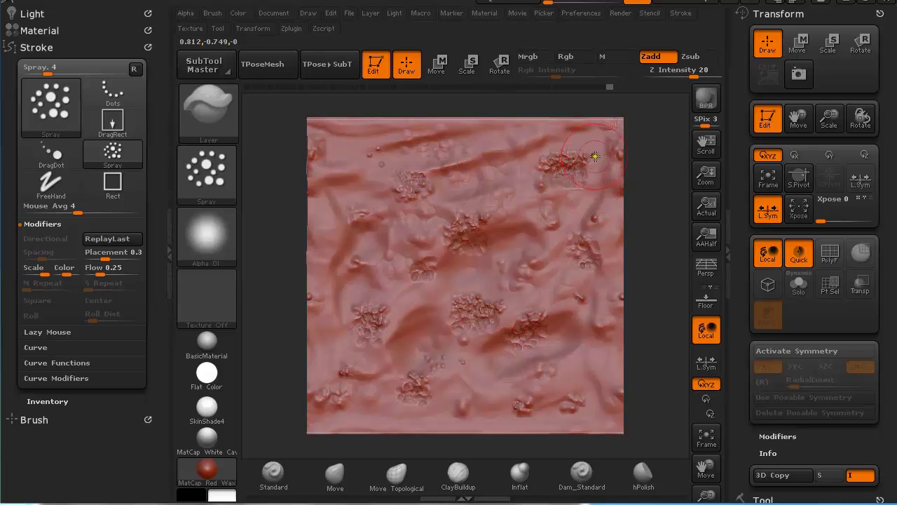
Step: Adjust the draw size and smooth the sprayed bump clusters so they blend into the surface
key("s")
mouse_move(587, 164)
left_mouse_down()
mouse_move(605, 144)
mouse_move(601, 149)
left_mouse_up()
left_click_drag(597, 302, 618, 302, "shift")
mouse_move(589, 401)
left_mouse_down("shift")
mouse_move(605, 389)
mouse_move(562, 402)
mouse_move(492, 399)
left_mouse_up("shift")
mouse_move(394, 395)
left_mouse_down("shift")
mouse_move(372, 389)
mouse_move(465, 310)
mouse_move(503, 312)
mouse_move(480, 247)
left_mouse_up("shift")
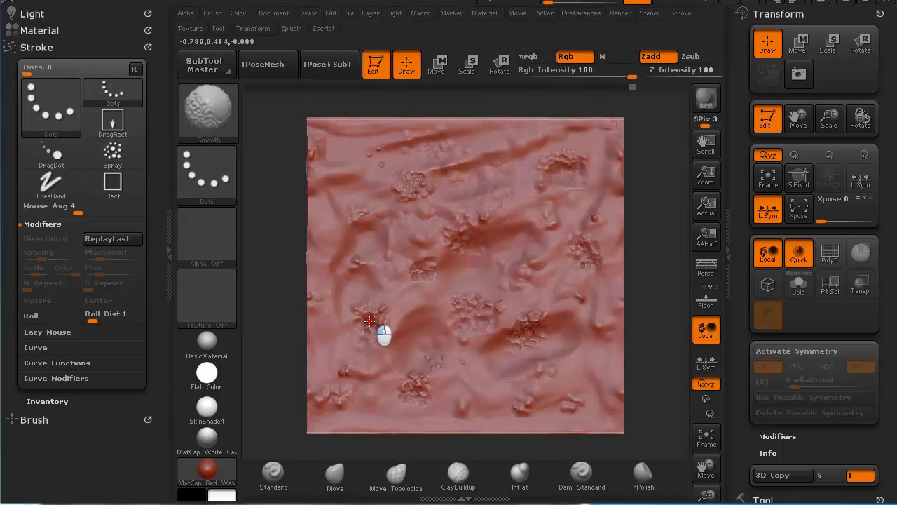
left_click_drag(361, 259, 371, 259, "shift")
left_click_drag(491, 310, 537, 330, "shift")
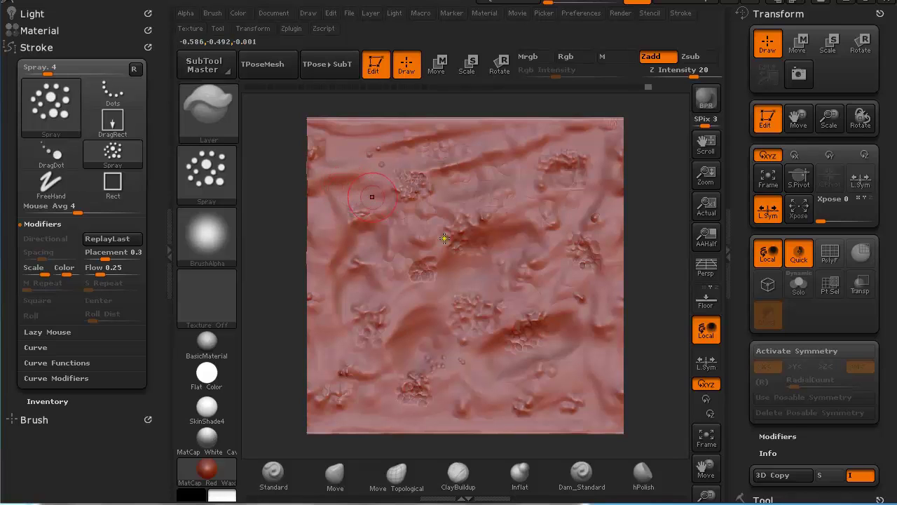
Step: Switch to the ClayBuildup brush, adjust its size, and build up broad raised forms around the plane's centre
key("b")
key("c")
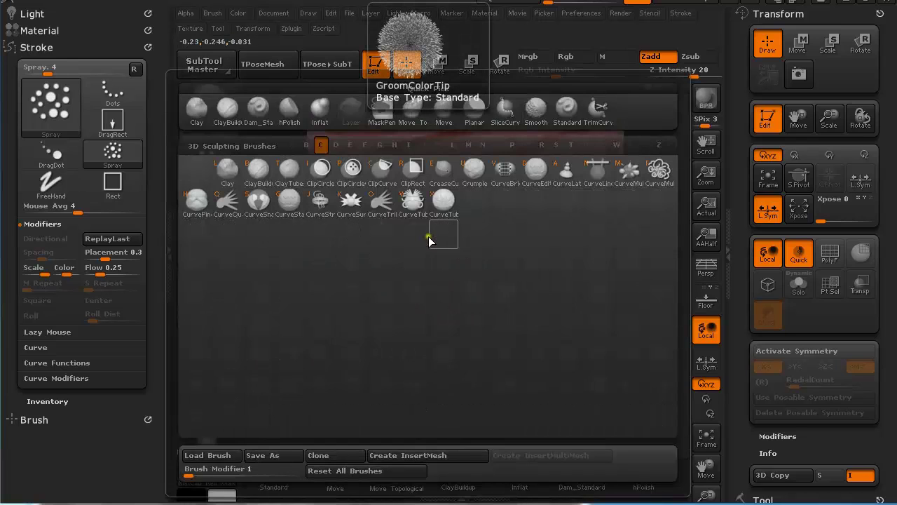
key("b")
left_click_drag(422, 299, 442, 293)
key("s")
mouse_move(428, 289)
left_mouse_down()
mouse_move(443, 289)
mouse_move(450, 310)
mouse_move(500, 294)
mouse_move(472, 272)
mouse_move(483, 292)
mouse_move(496, 287)
mouse_move(477, 270)
mouse_move(405, 307)
mouse_move(393, 349)
mouse_move(429, 299)
mouse_move(379, 290)
mouse_move(423, 292)
mouse_move(439, 324)
mouse_move(411, 350)
mouse_move(446, 294)
mouse_move(403, 285)
mouse_move(511, 256)
mouse_move(406, 317)
left_mouse_up()
Step: Switch to the TrimDynamic brush, reduce its size, and flatten the raised forms around the plane's centre
key("b")
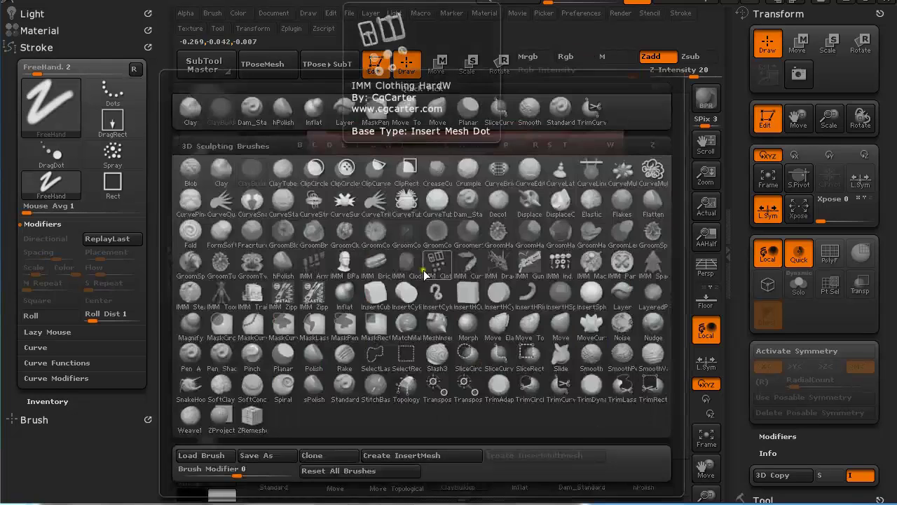
key("t")
key("d")
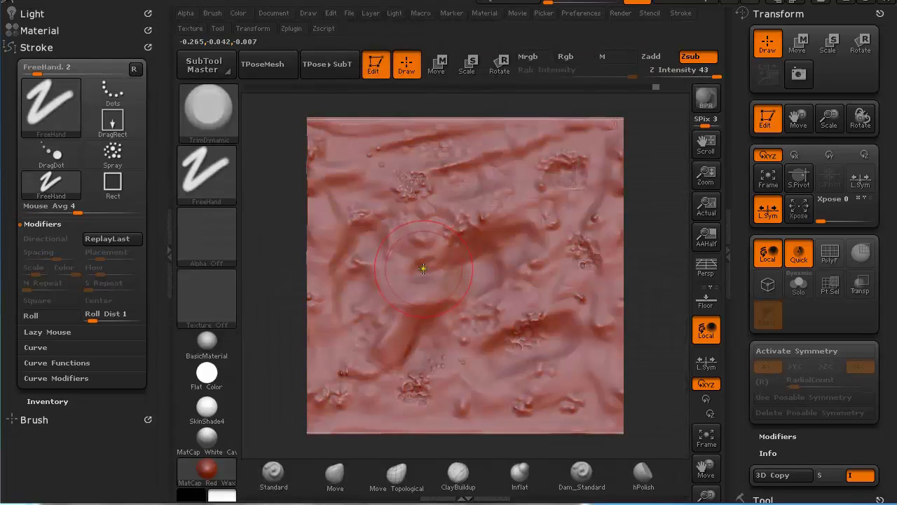
key("s")
left_click_drag(429, 285, 419, 287)
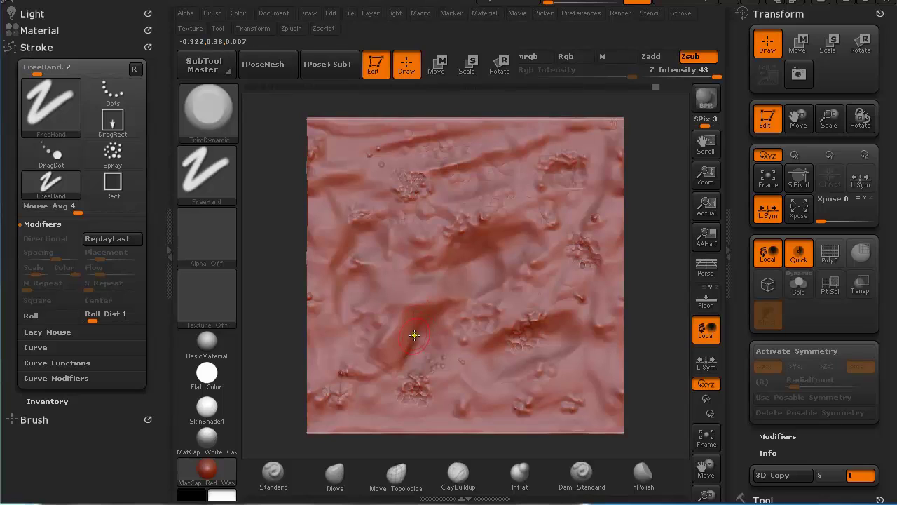
mouse_move(408, 346)
left_mouse_down()
mouse_move(389, 362)
mouse_move(376, 347)
mouse_move(390, 322)
mouse_move(397, 333)
mouse_move(434, 290)
mouse_move(447, 294)
mouse_move(432, 307)
mouse_move(386, 304)
mouse_move(409, 306)
left_mouse_up()
mouse_move(414, 342)
left_mouse_down()
mouse_move(423, 362)
mouse_move(449, 287)
left_mouse_up()
mouse_move(391, 272)
left_mouse_down()
mouse_move(385, 280)
mouse_move(405, 286)
mouse_move(425, 324)
mouse_move(385, 356)
left_mouse_up()
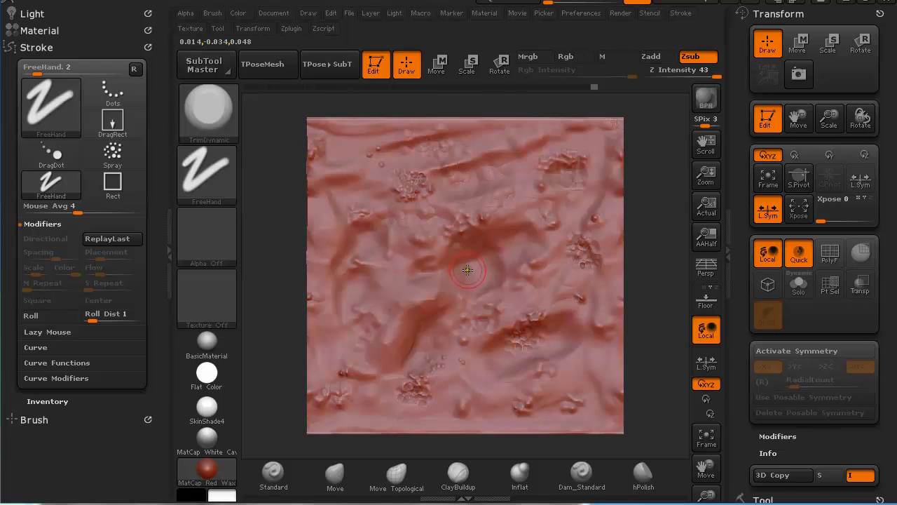
Step: Switch to the ClayBuildup brush and build up a rounded mound just right of the plane's centre
key("b")
key("c")
key("b")
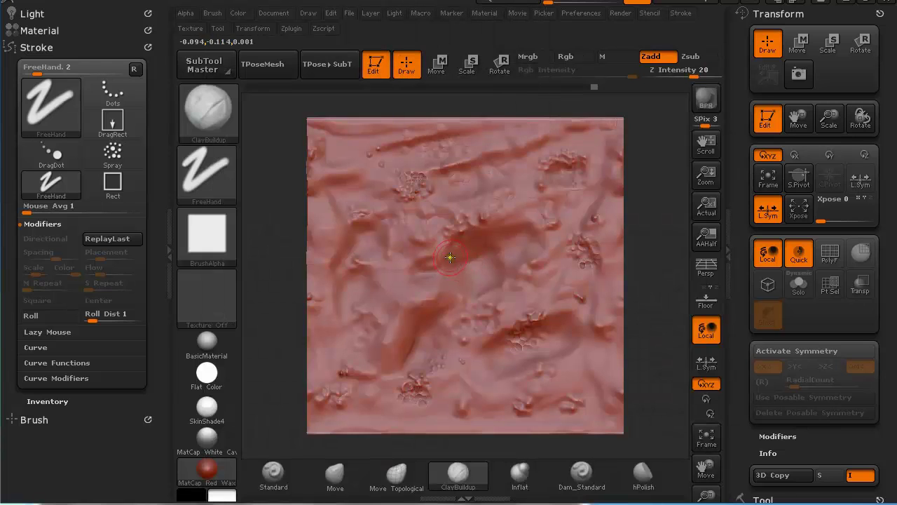
mouse_move(523, 239)
left_mouse_down()
mouse_move(517, 260)
mouse_move(516, 238)
mouse_move(554, 234)
mouse_move(517, 270)
mouse_move(523, 257)
left_mouse_up()
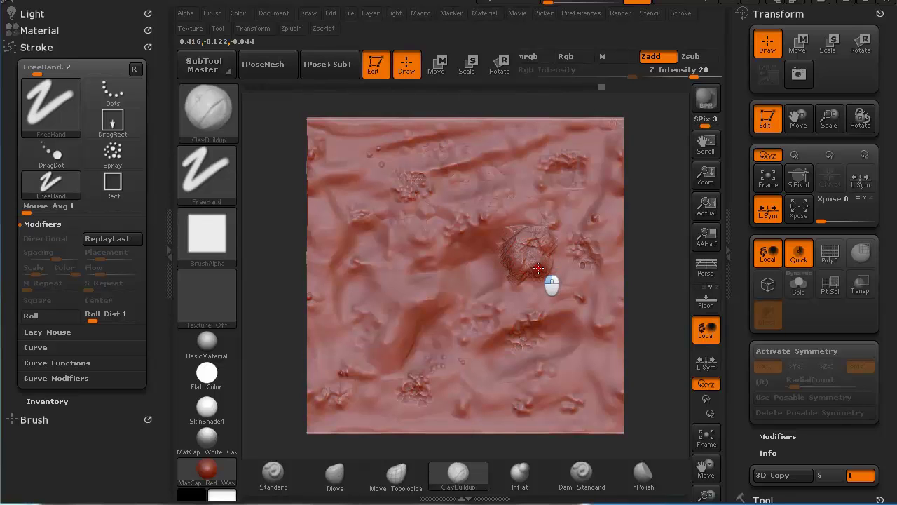
Step: Switch to the TrimDynamic brush, then flatten and smooth the new mound and its surroundings
key("b")
key("d")
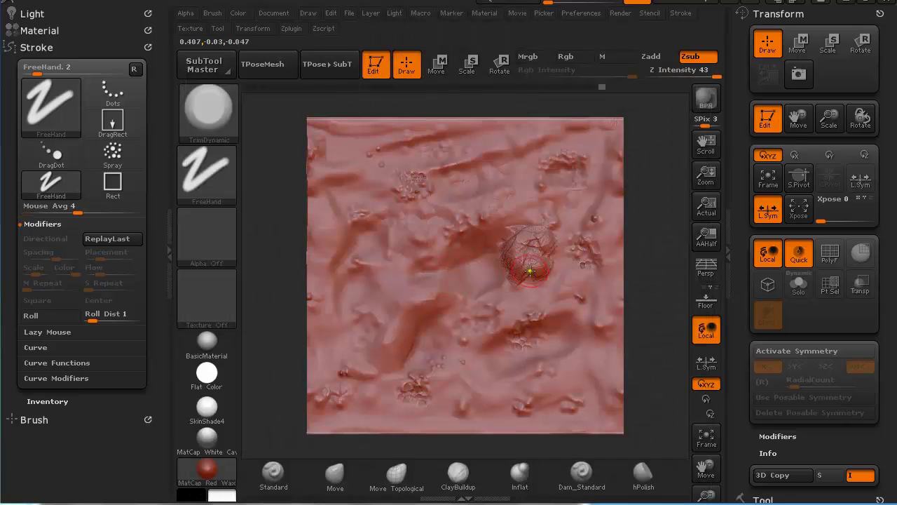
mouse_move(532, 268)
left_mouse_down("shift")
mouse_move(533, 236)
mouse_move(529, 259)
mouse_move(516, 237)
mouse_move(521, 225)
mouse_move(511, 264)
mouse_move(550, 266)
mouse_move(521, 263)
mouse_move(552, 239)
mouse_move(513, 238)
mouse_move(502, 284)
left_mouse_up("shift")
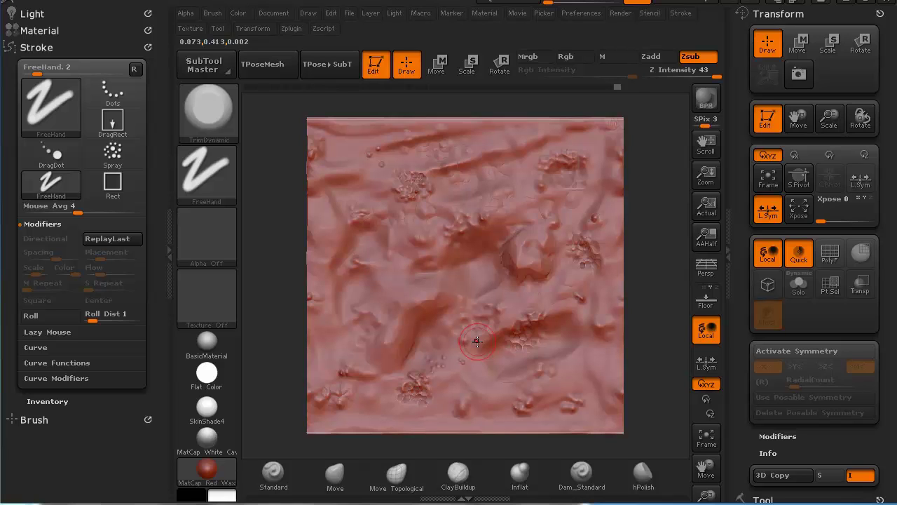
Step: Switch to the hPolish brush and polish the mound, the central ridges and the raised forms in the plane's lower half
key("b")
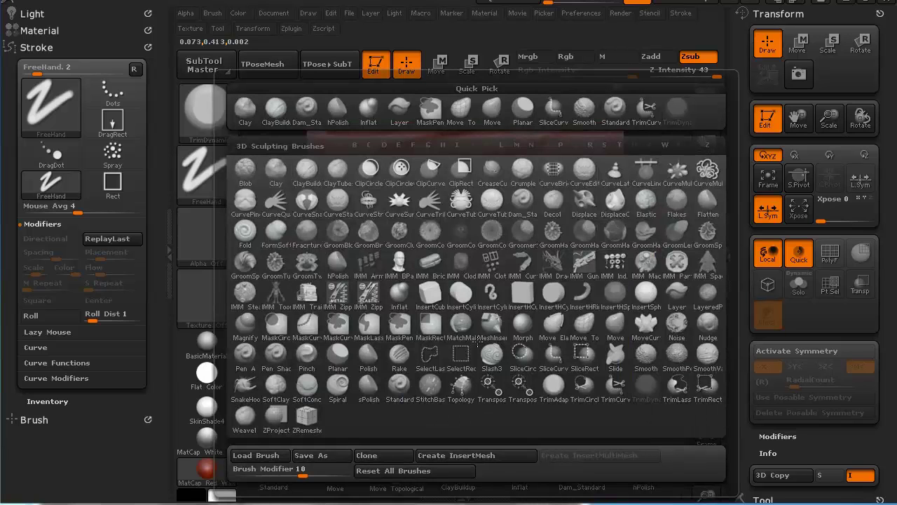
key("h")
key("p")
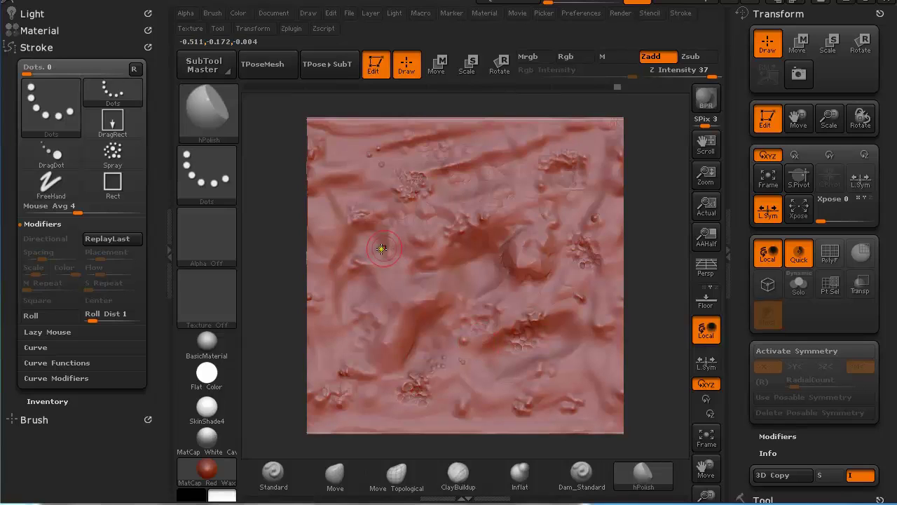
mouse_move(527, 258)
left_mouse_down()
mouse_move(517, 267)
mouse_move(533, 272)
mouse_move(537, 248)
mouse_move(553, 240)
mouse_move(540, 237)
left_mouse_up()
left_click_drag(430, 303, 443, 288)
mouse_move(399, 333)
left_mouse_down()
mouse_move(394, 344)
mouse_move(384, 340)
mouse_move(406, 356)
mouse_move(405, 299)
mouse_move(407, 312)
mouse_move(376, 265)
mouse_move(339, 247)
mouse_move(356, 217)
mouse_move(355, 231)
mouse_move(401, 245)
left_mouse_up()
mouse_move(500, 329)
left_mouse_down()
mouse_move(510, 323)
mouse_move(502, 327)
left_mouse_up()
mouse_move(566, 313)
left_mouse_down()
mouse_move(560, 316)
mouse_move(563, 309)
left_mouse_up()
left_click_drag(550, 361, 521, 368)
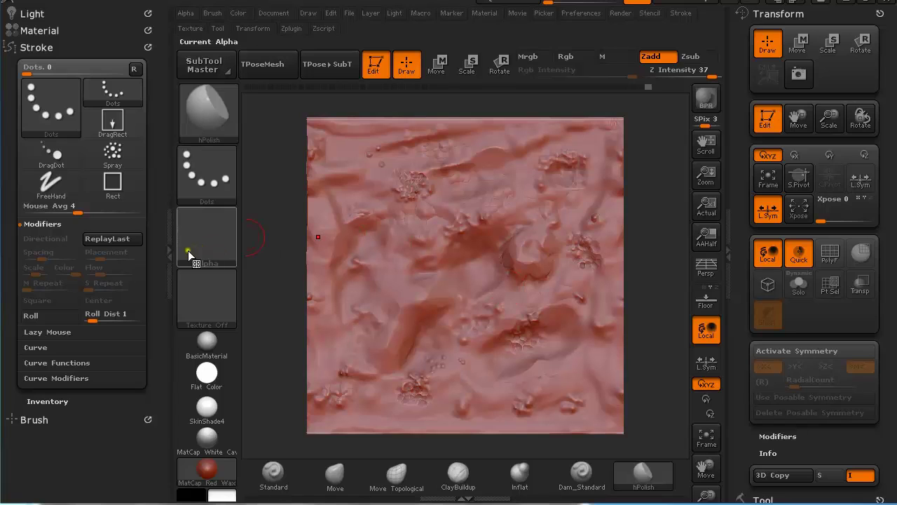
Step: Apply BasicMaterial to the sculpted plane and set the material's Specular modifier to 20
left_click(171, 251)
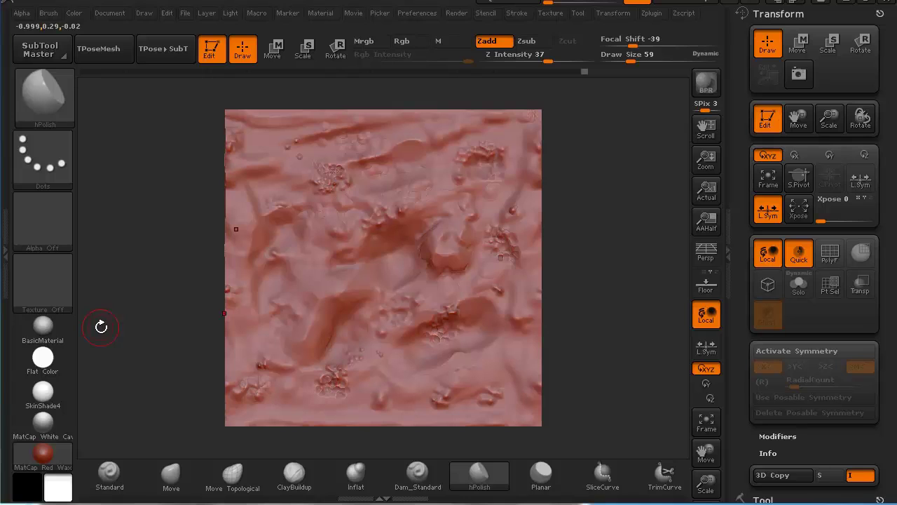
left_click(54, 329)
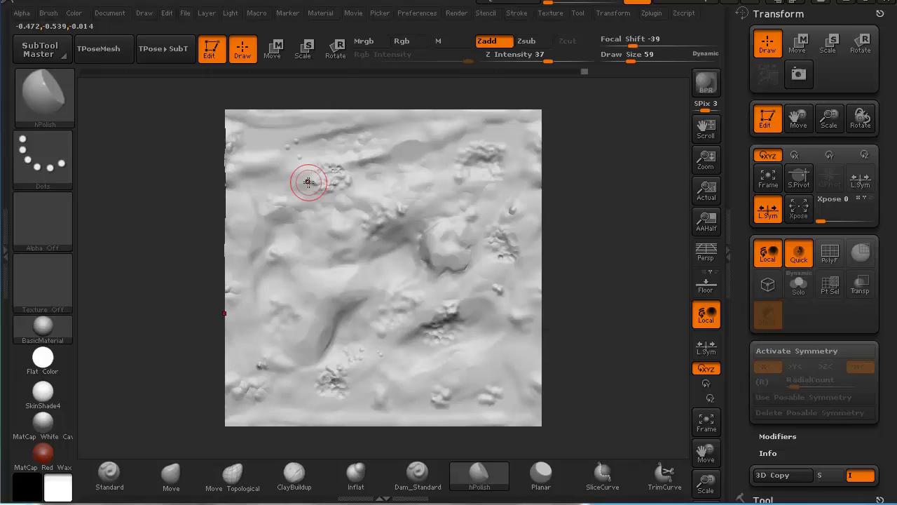
left_click(8, 256)
left_click(43, 31)
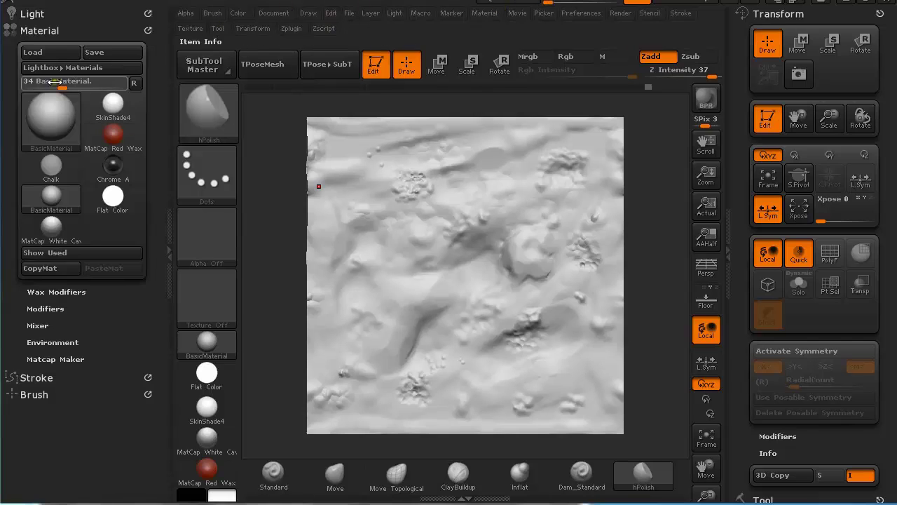
left_click(58, 308)
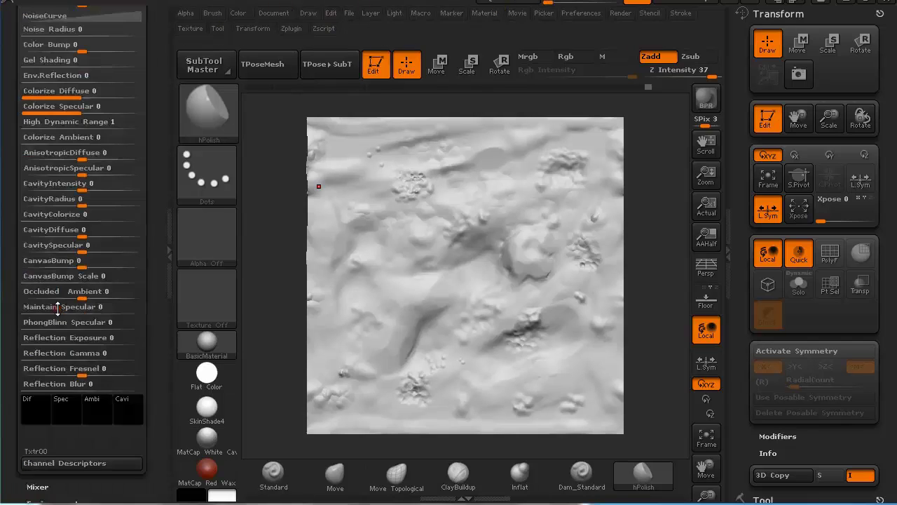
left_click_drag(152, 63, 151, 158)
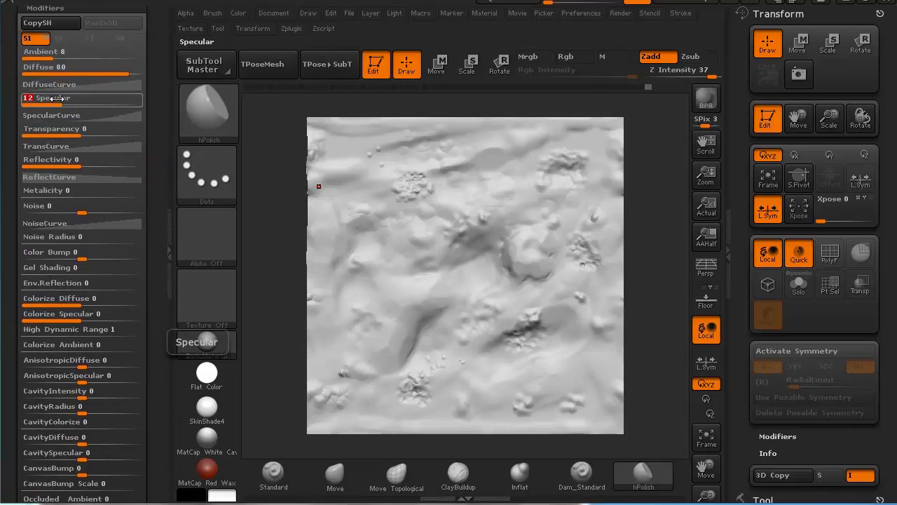
key("Return")
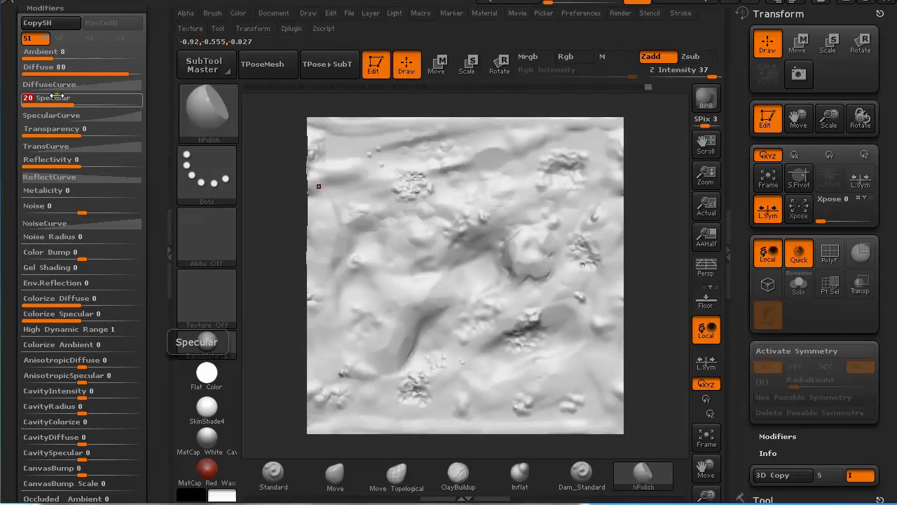
scroll(148, 202, "down", 5)
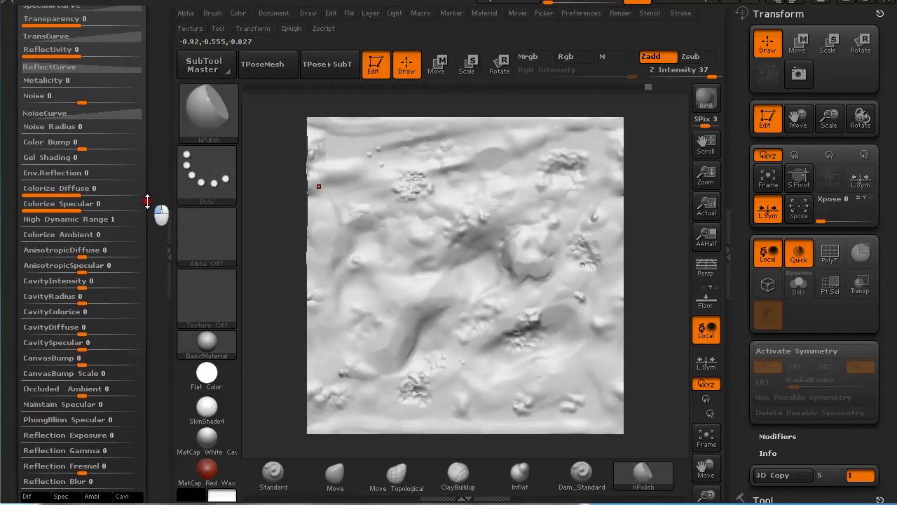
scroll(147, 201, "up", 7)
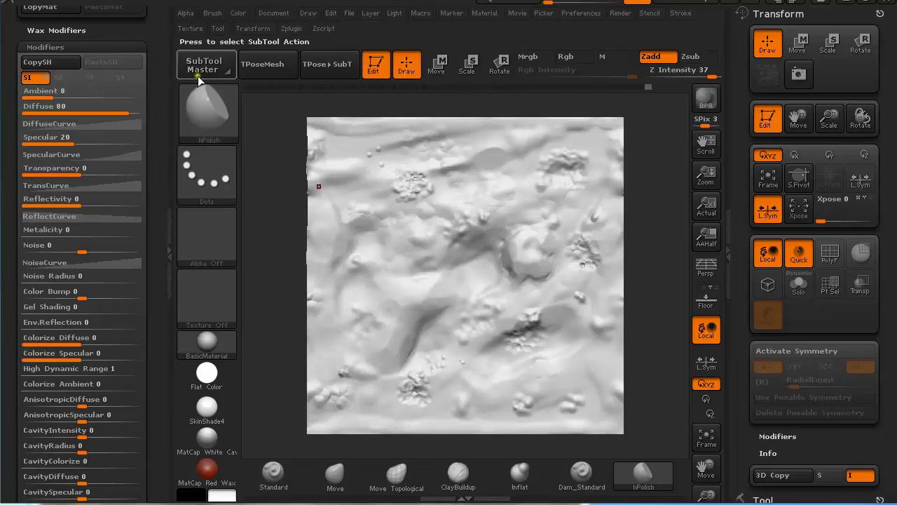
Step: Send the plane to Photoshop through ZAppLink, enabling polygon colorize and dropping it with Fade on
left_click(273, 13)
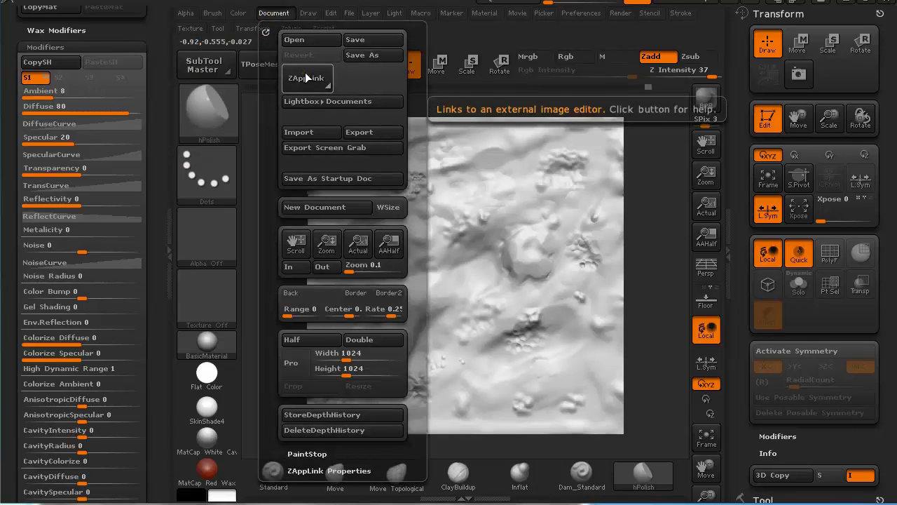
left_click(305, 74)
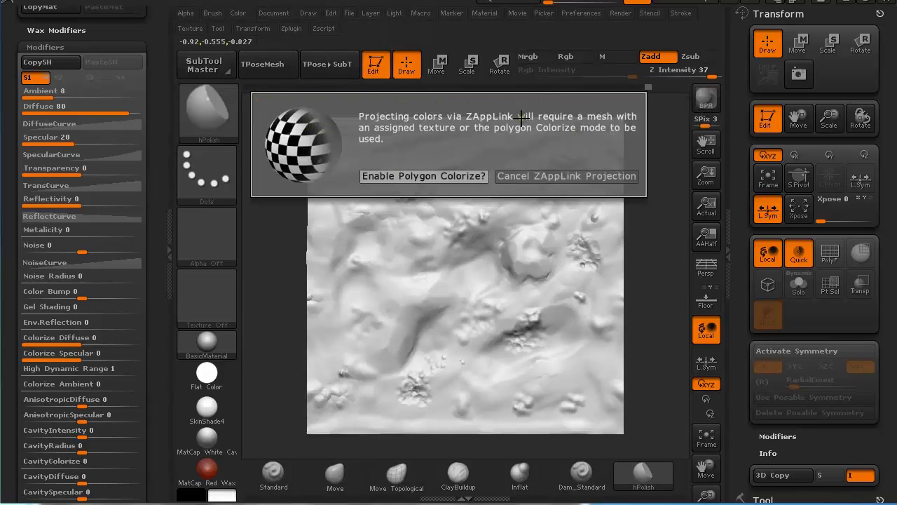
left_click(443, 176)
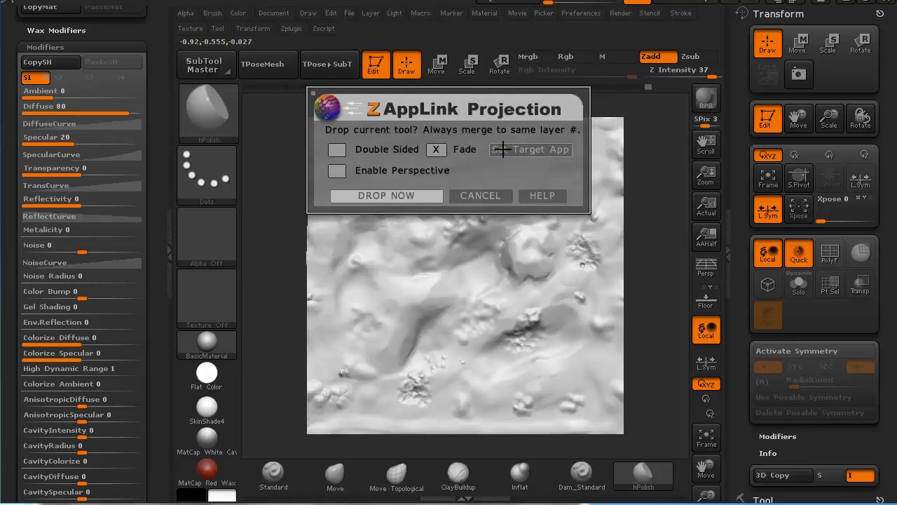
left_click(400, 196)
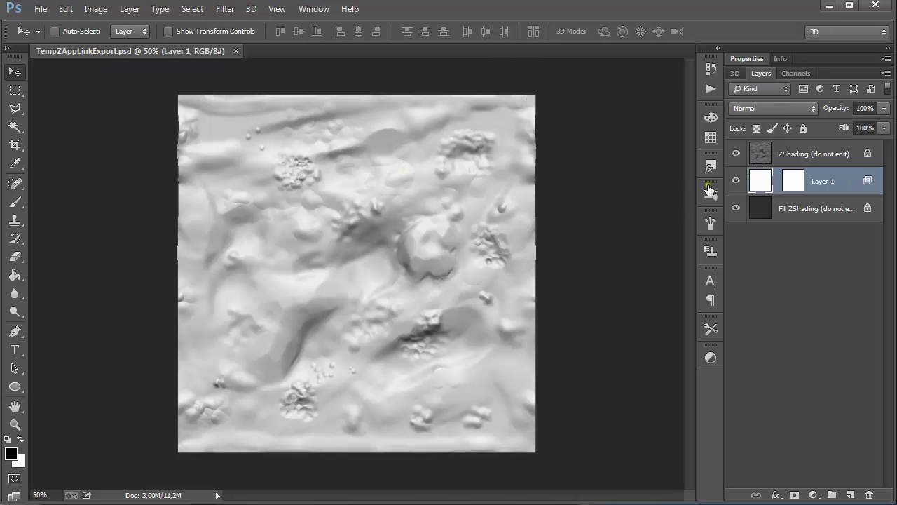
Step: Merge the ZShading, Layer 1 and Fill ZShading layers into a single layer
left_click(780, 155)
left_click(809, 209, "shift")
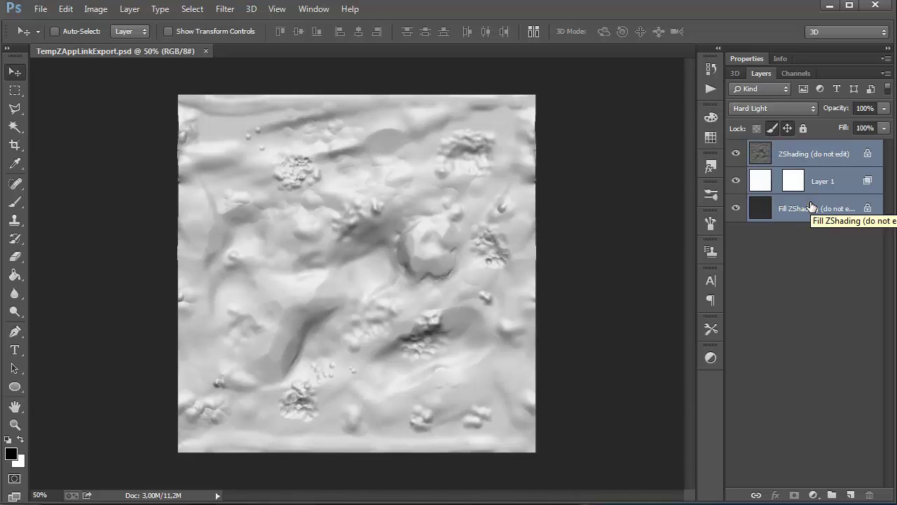
key("ctrl+e")
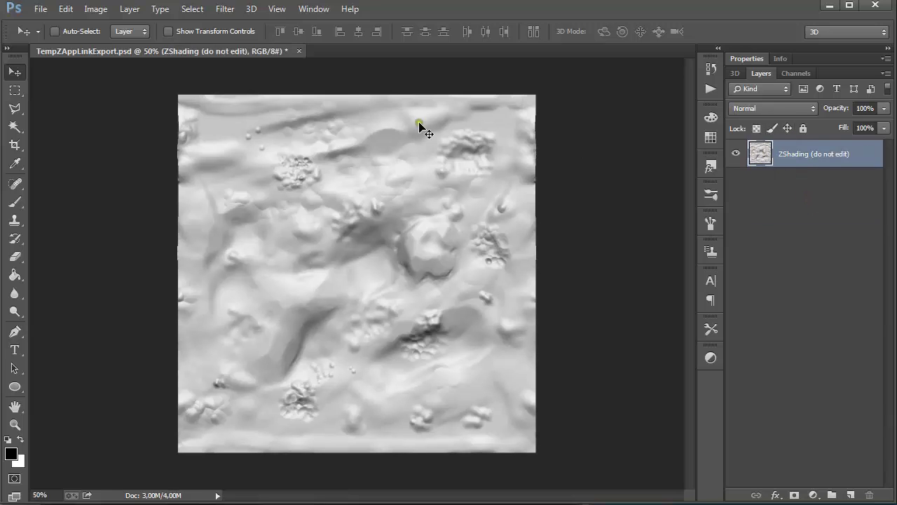
Step: Create a 1024 × 1024 px, 8-bit grayscale document with a white background and copy the merged shading layer into it
left_click(40, 9)
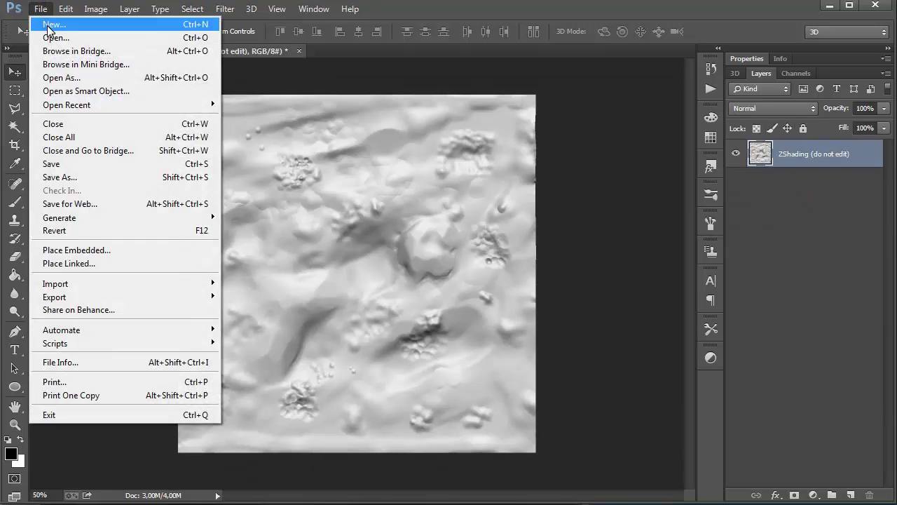
left_click(49, 25)
left_click_drag(382, 67, 403, 71)
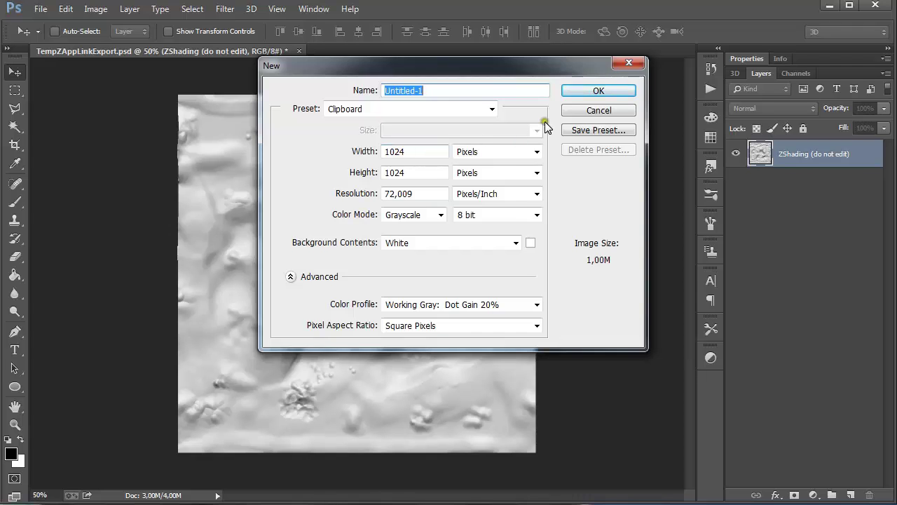
left_click(585, 92)
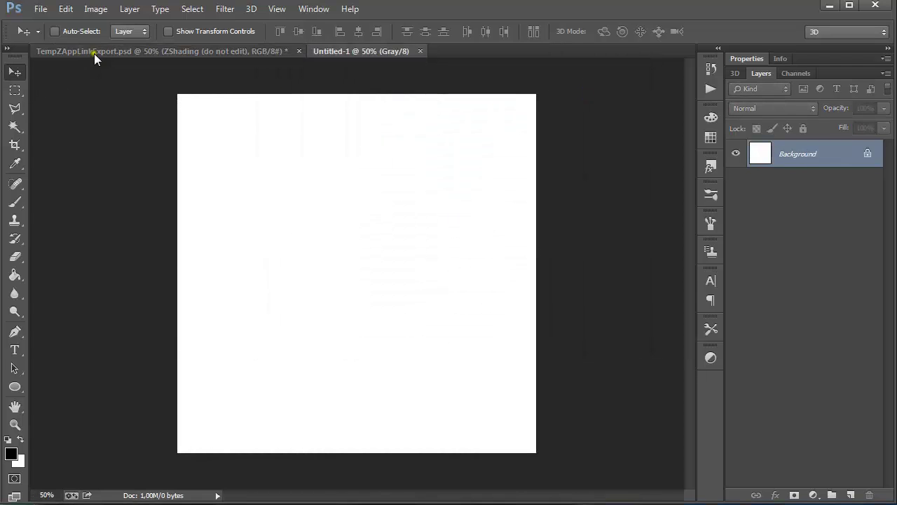
left_click(94, 51)
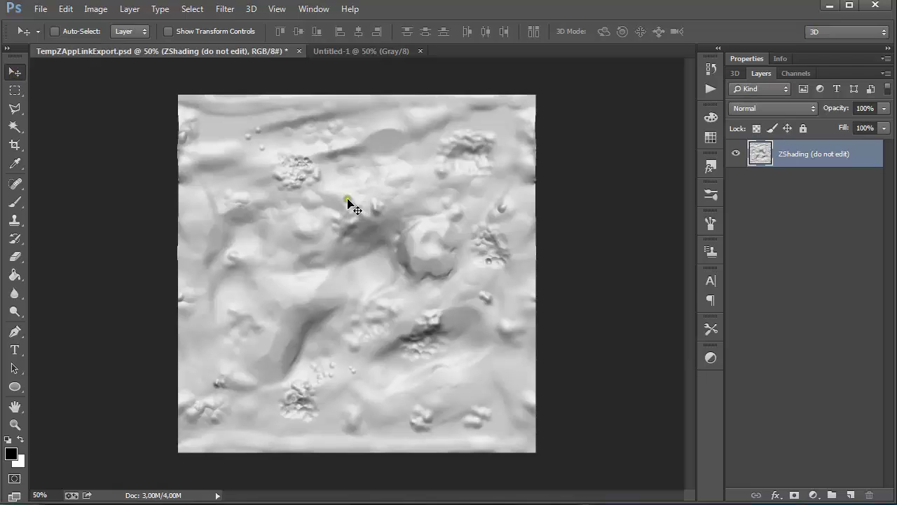
left_click_drag(327, 210, 360, 229)
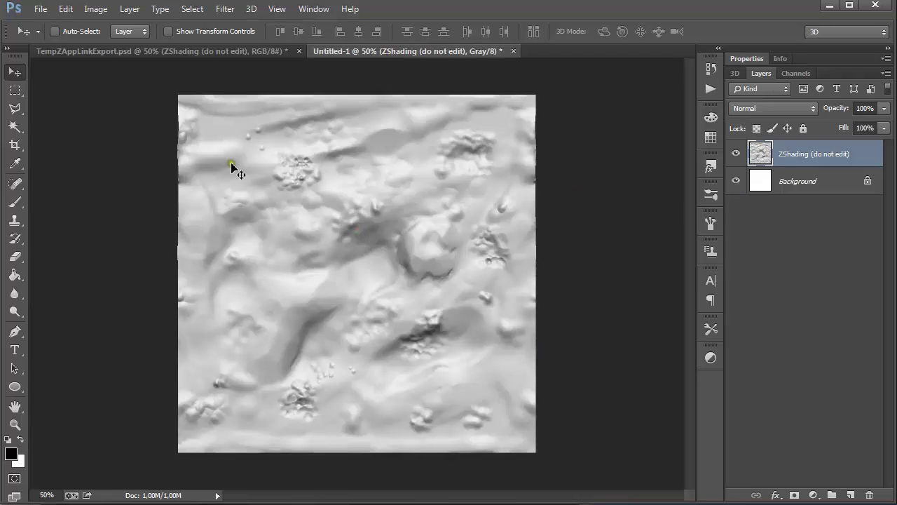
Step: Rename the copied shading layer as Light
double_click(799, 154)
type("Lighting")
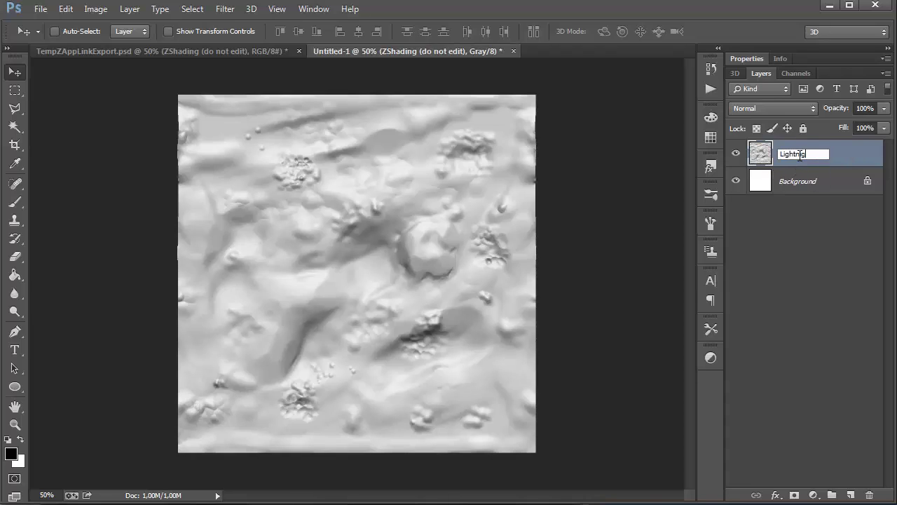
key("Return")
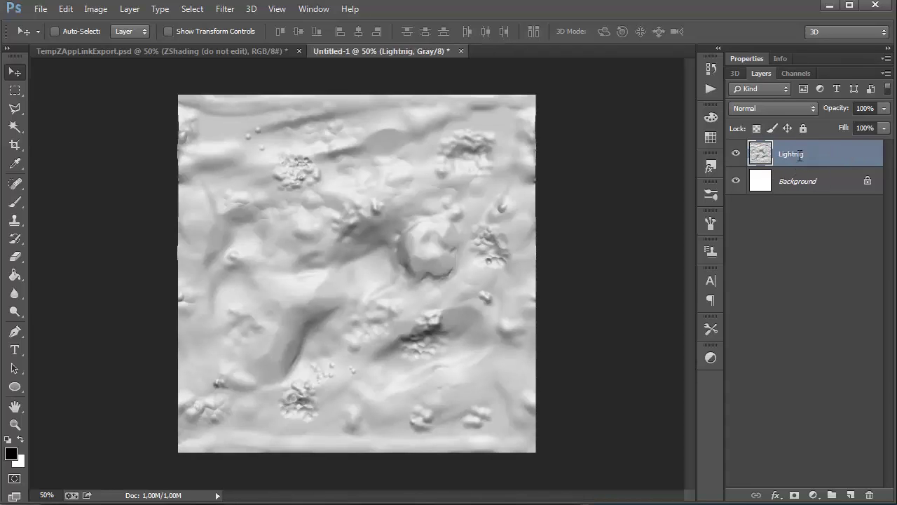
double_click(788, 153)
type("Light")
key("Return")
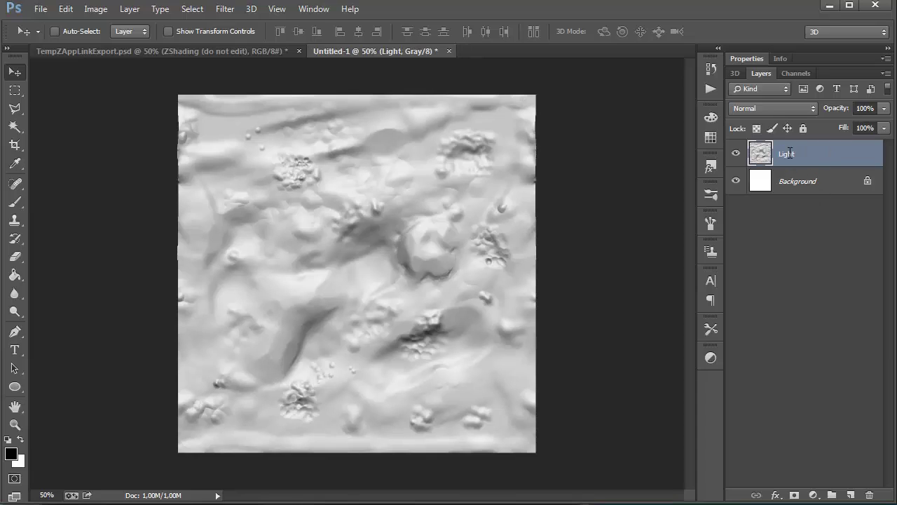
Step: Switch back to ZBrush from the exported document and accept the ZAppLink projection as unchanged
left_click(150, 52)
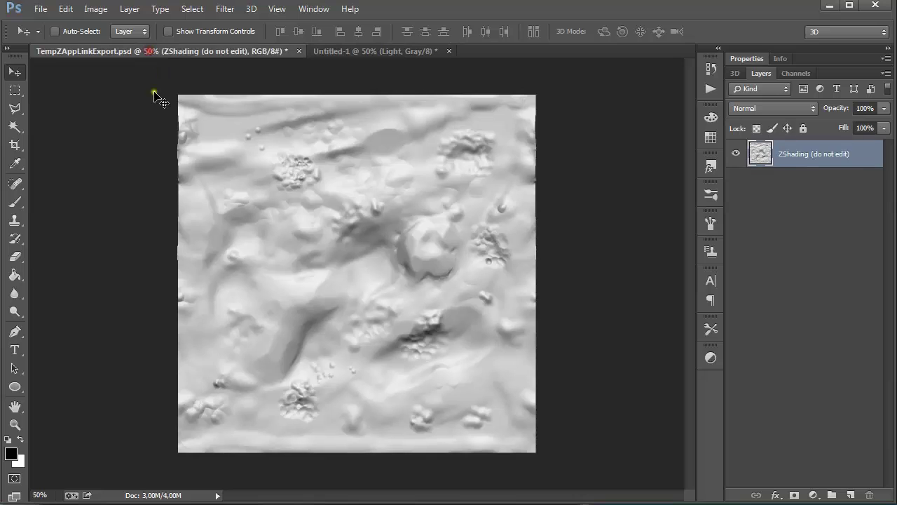
key("alt+Tab")
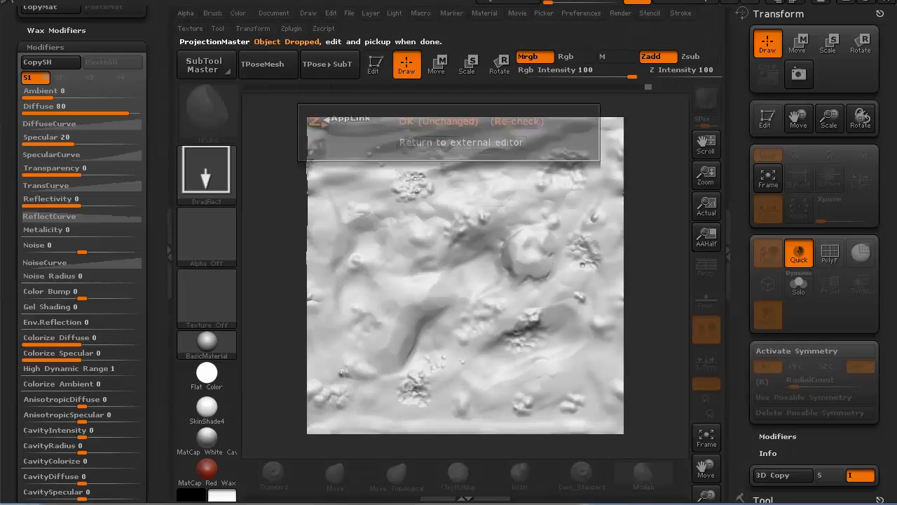
left_click(472, 141)
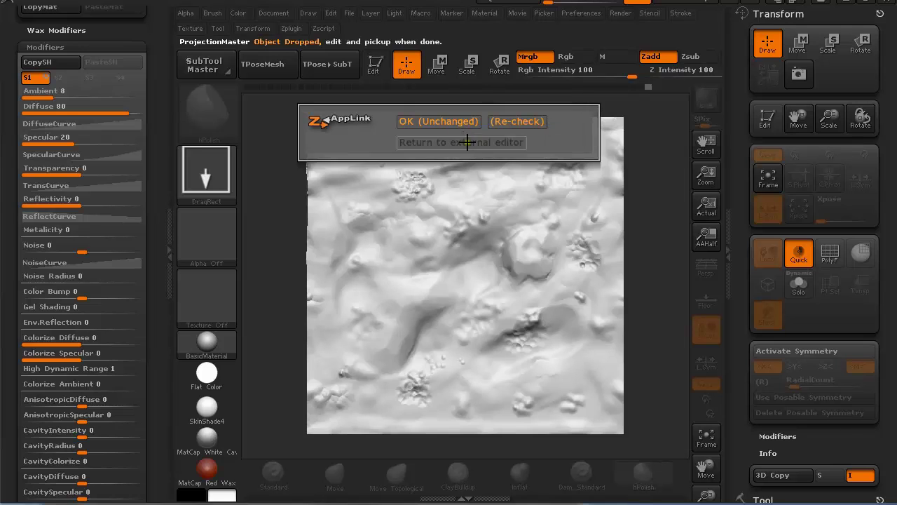
left_click(455, 126)
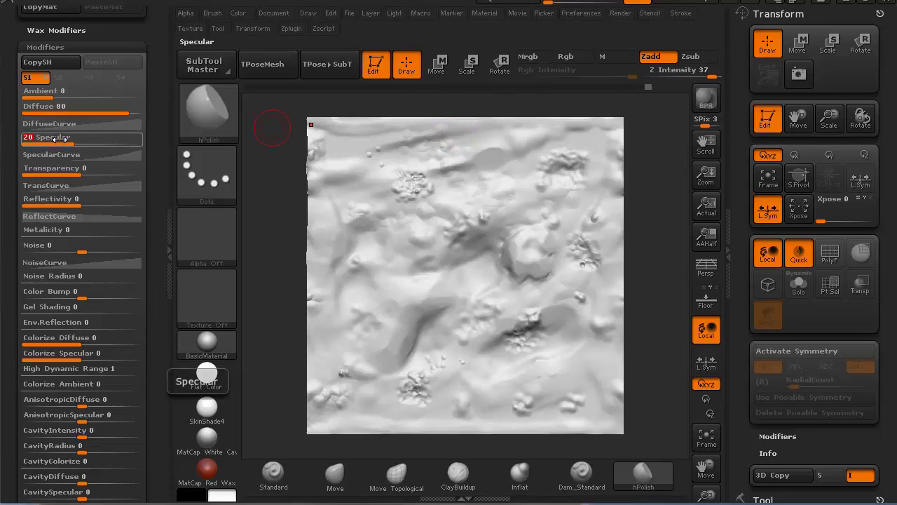
Step: Set the BasicMaterial's Specular to 12 and its Cavity Intensity to 20
key("Return")
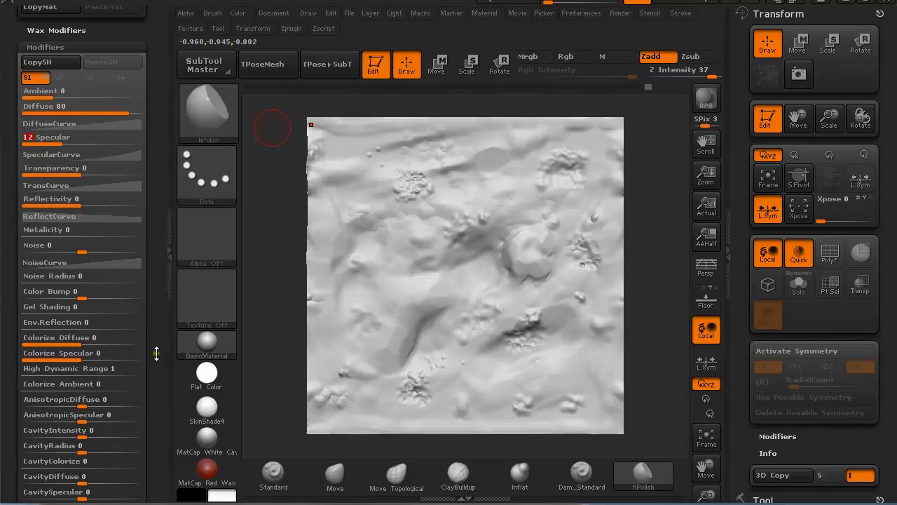
scroll(150, 277, "down", 5)
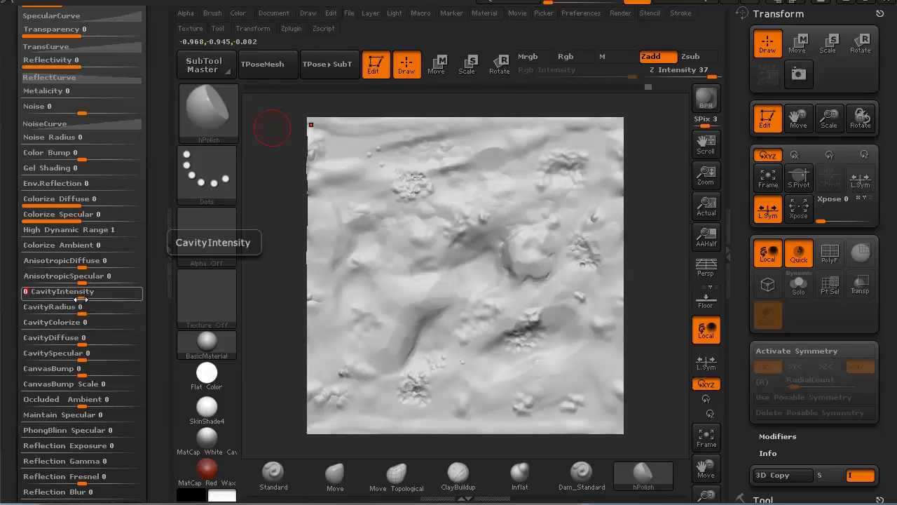
key("Return")
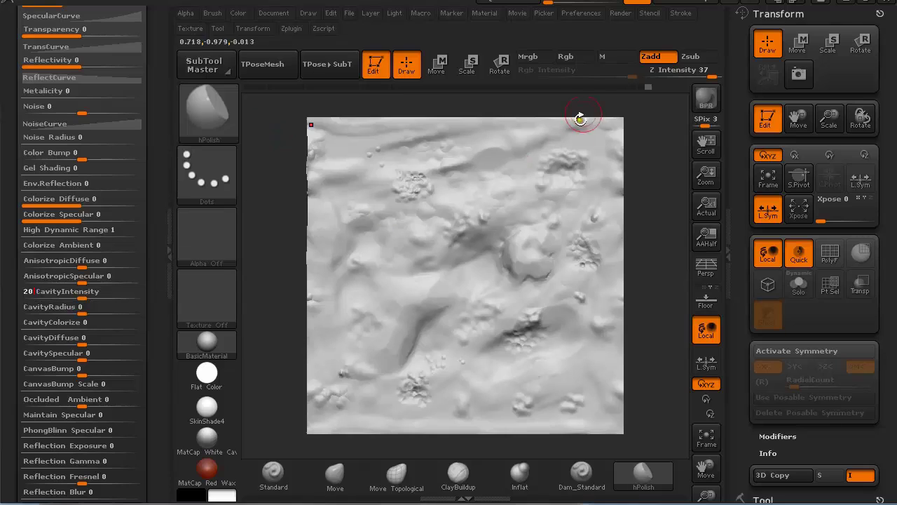
Step: Render the sculpted plane with the Best renderer and expand the render properties
left_click(620, 13)
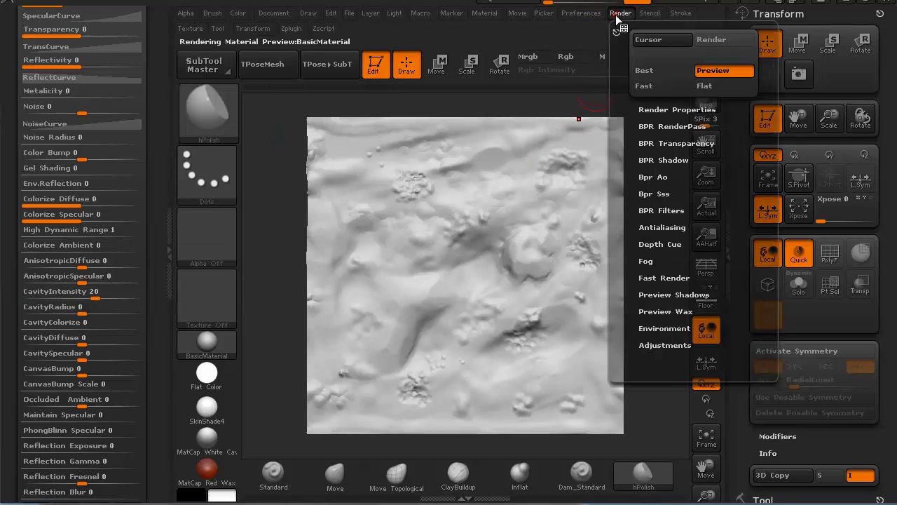
left_click(648, 72)
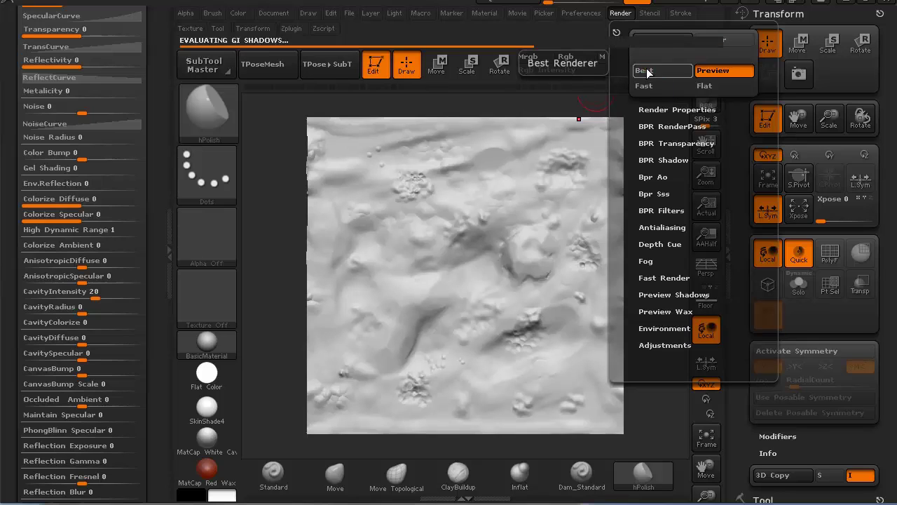
left_click(624, 13)
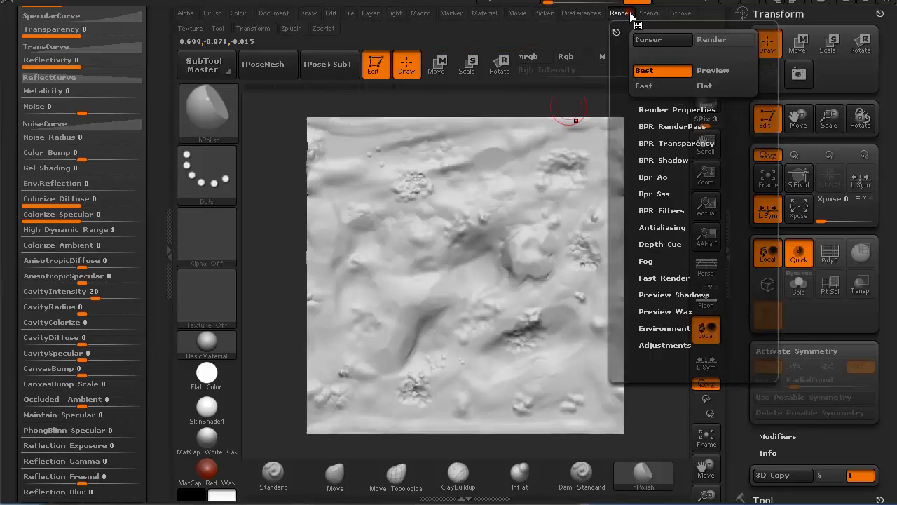
left_click(653, 107)
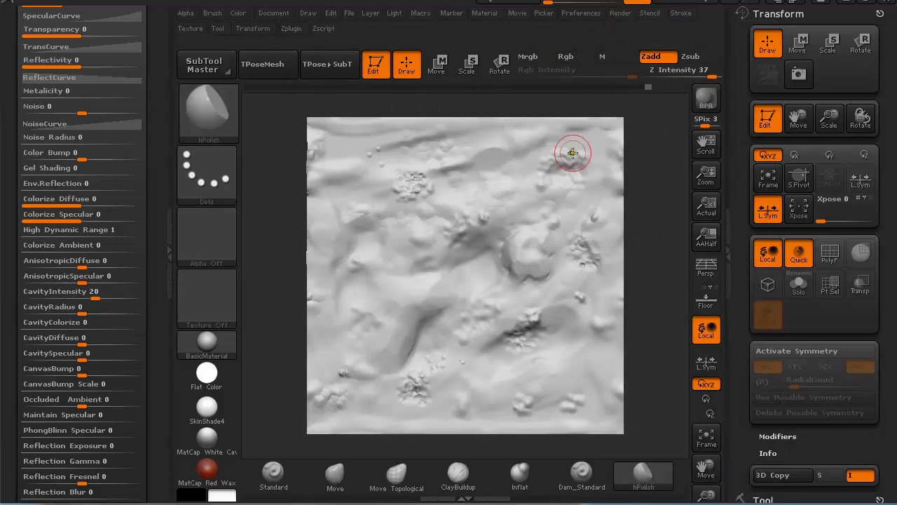
Step: Set the material's Specular and Diffuse to 0 and raise its Ambient to 100
scroll(70, 246, "up", 5)
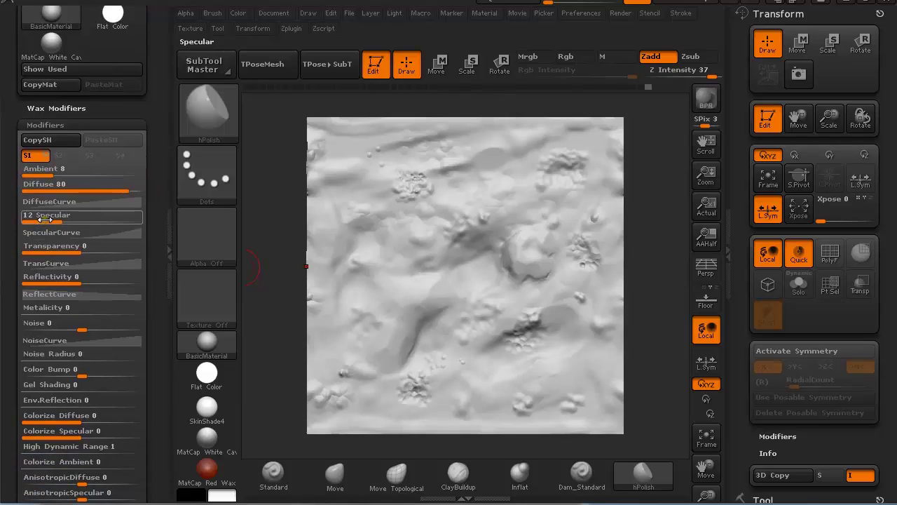
left_click(44, 219)
key("Return")
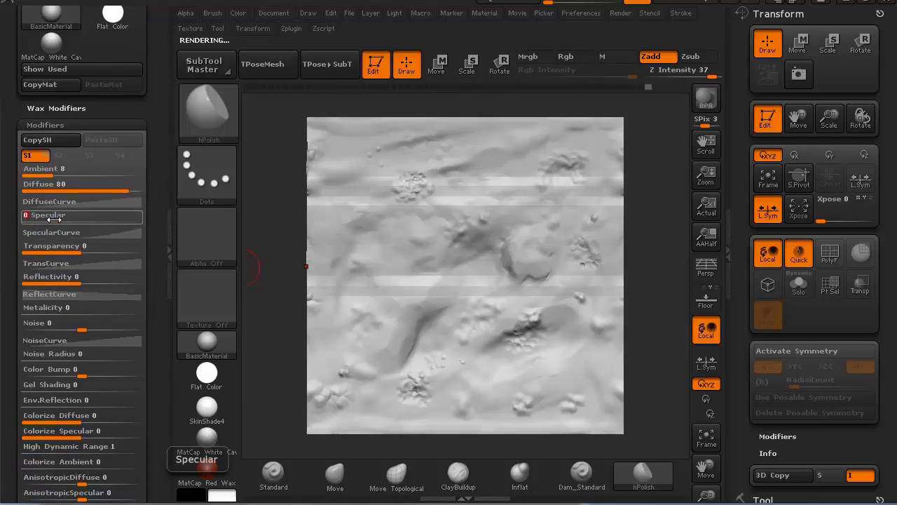
left_click(30, 188)
type("0")
key("Return")
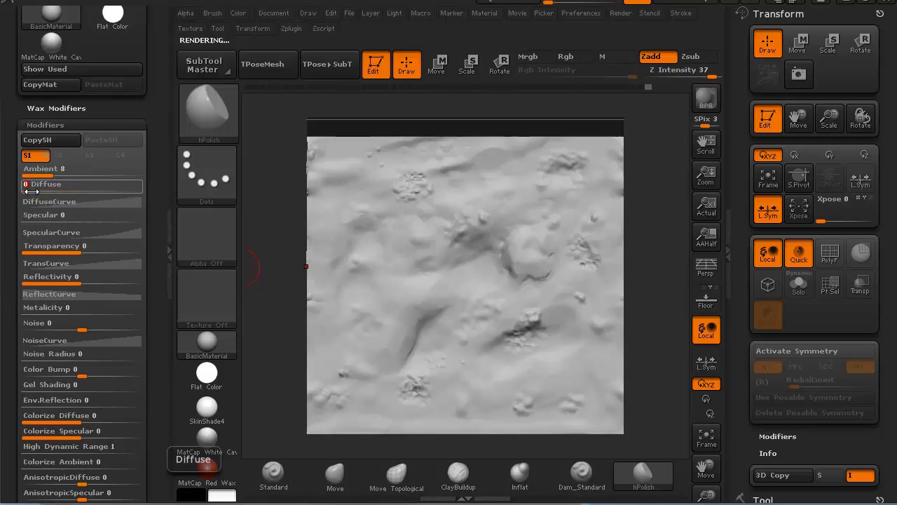
left_click(62, 174)
left_click_drag(61, 176, 150, 176)
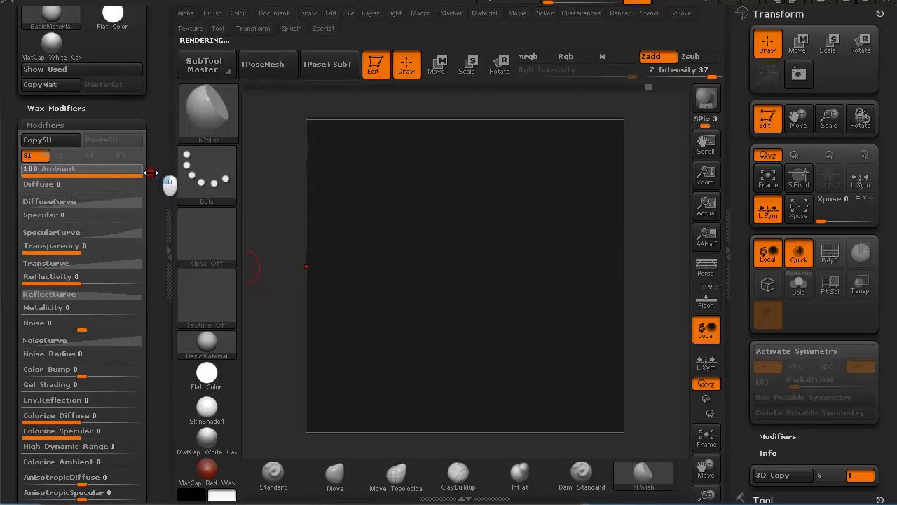
Step: Set the material's Cavity Intensity to about 25.4, Cavity Specular to 0 and Cavity Colorize to 1
scroll(84, 210, "down", 5)
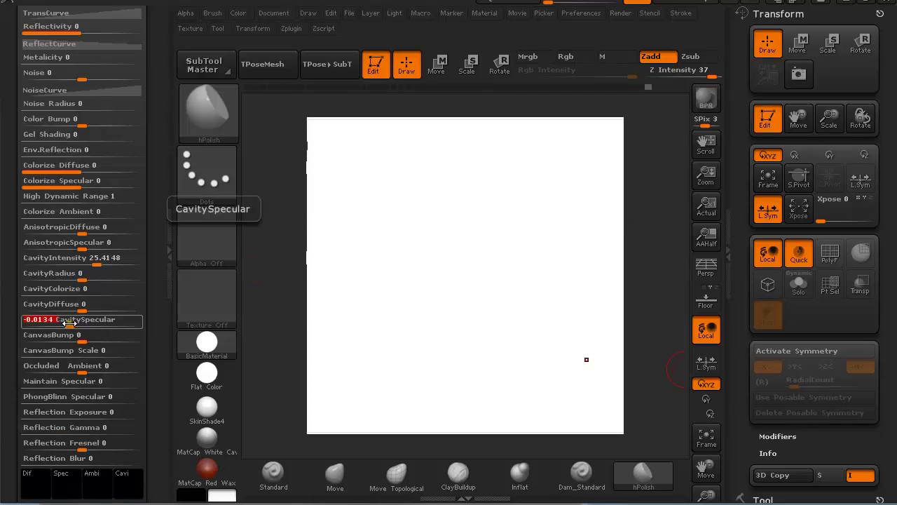
left_click(75, 323)
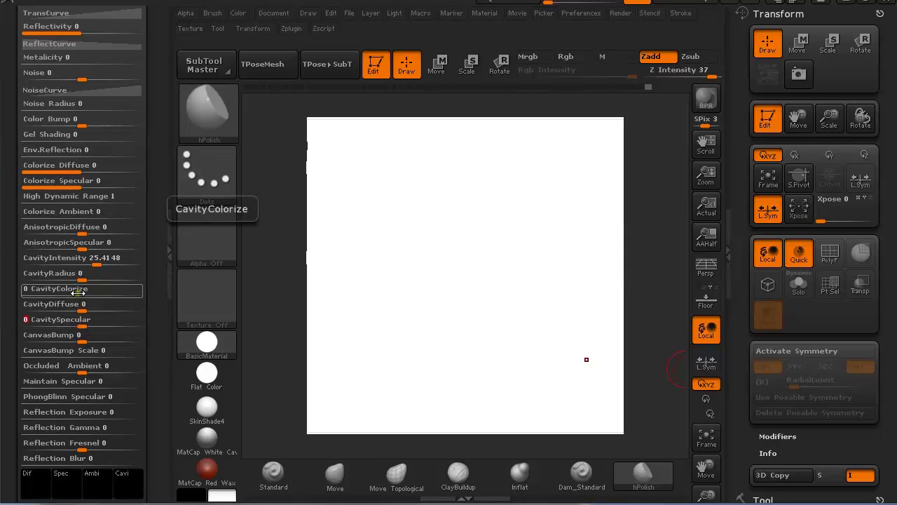
left_click_drag(81, 289, 176, 291)
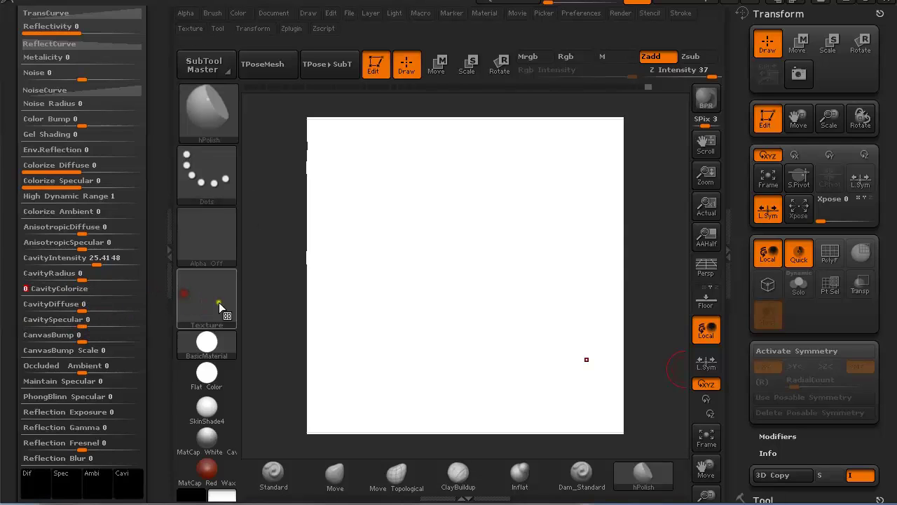
left_click_drag(104, 291, 140, 292)
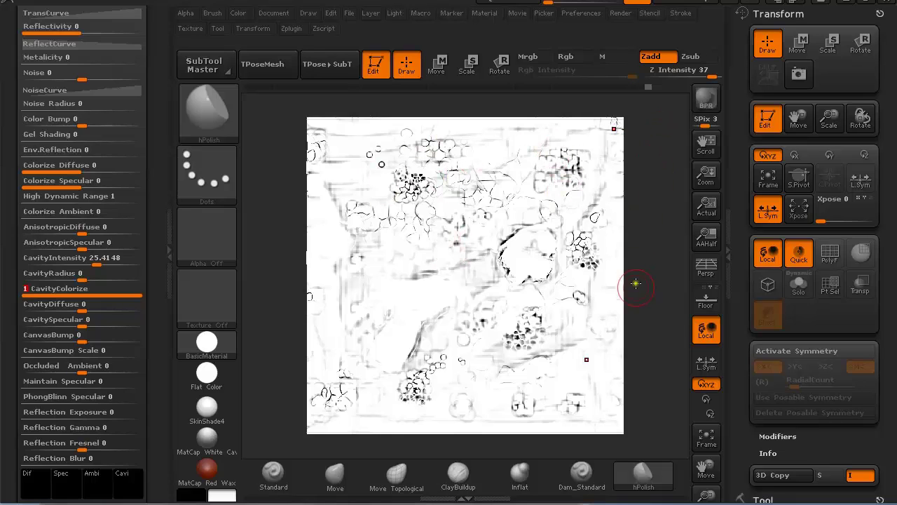
Step: Send the cavity render to Photoshop through ZAppLink and update TempZAppLinkExport.psd from the disk copy
left_click(272, 13)
left_click(305, 78)
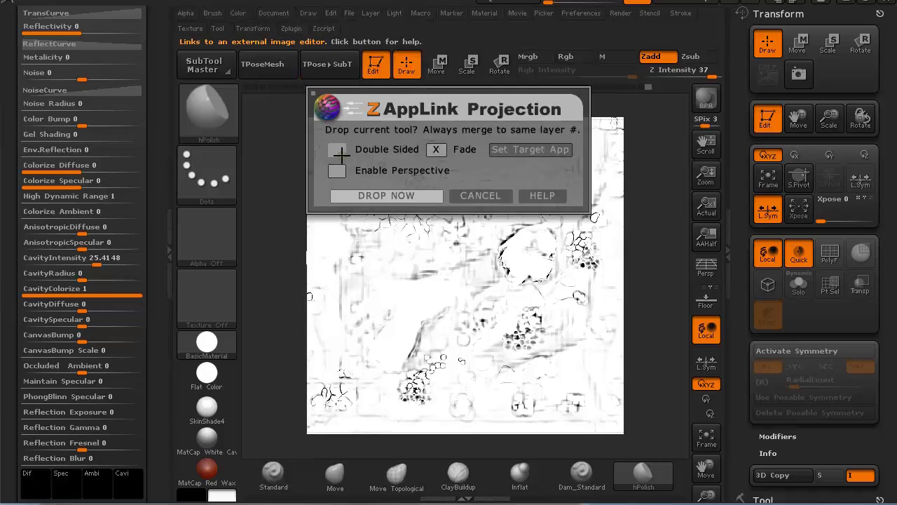
left_click(354, 195)
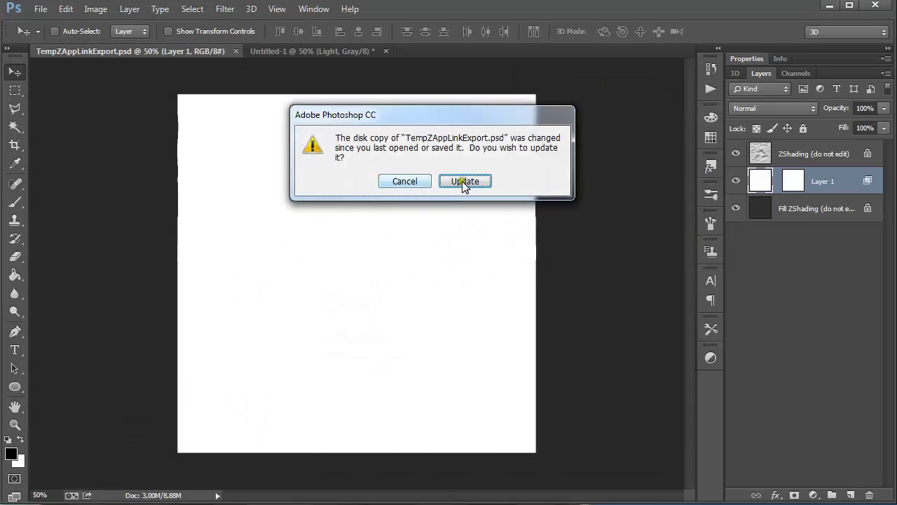
left_click(467, 184)
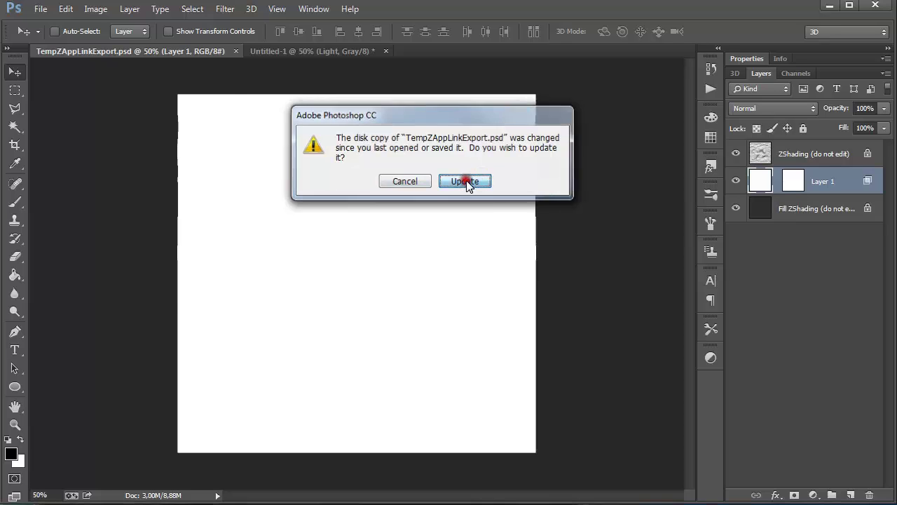
Step: Merge the three layers of the exported cavity pass and copy the result into the Untitled-1 grayscale document
left_click(841, 151)
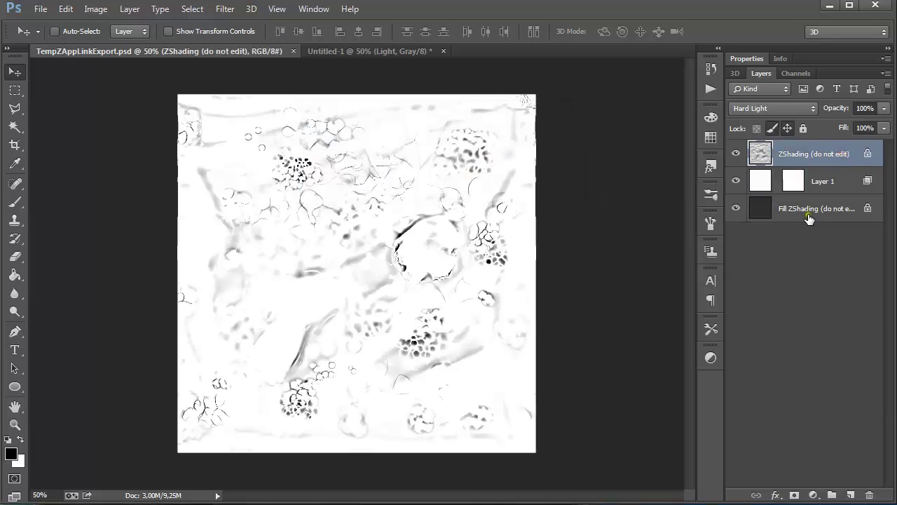
left_click(805, 213, "shift")
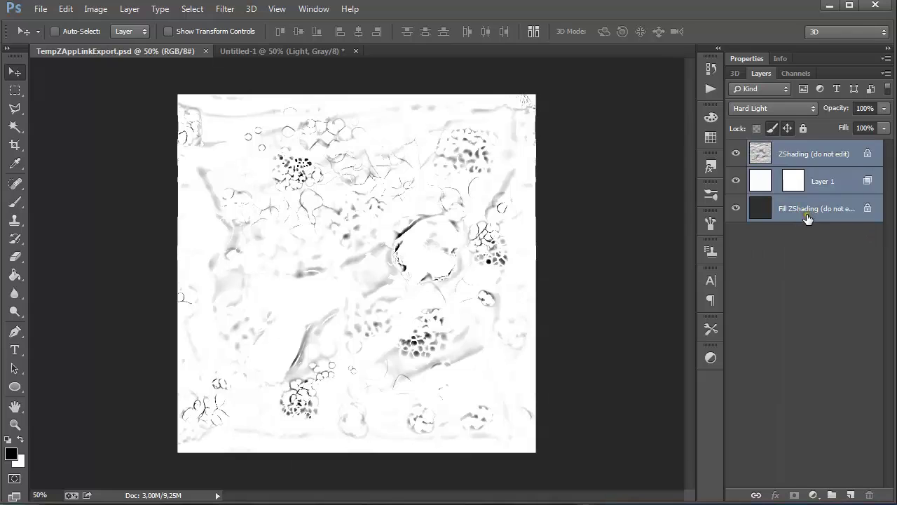
key("ctrl+e")
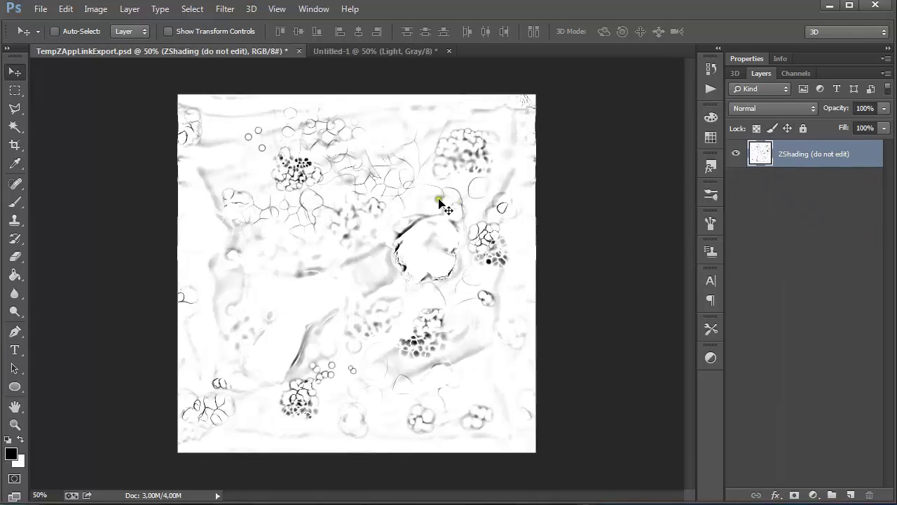
left_click_drag(261, 178, 354, 220)
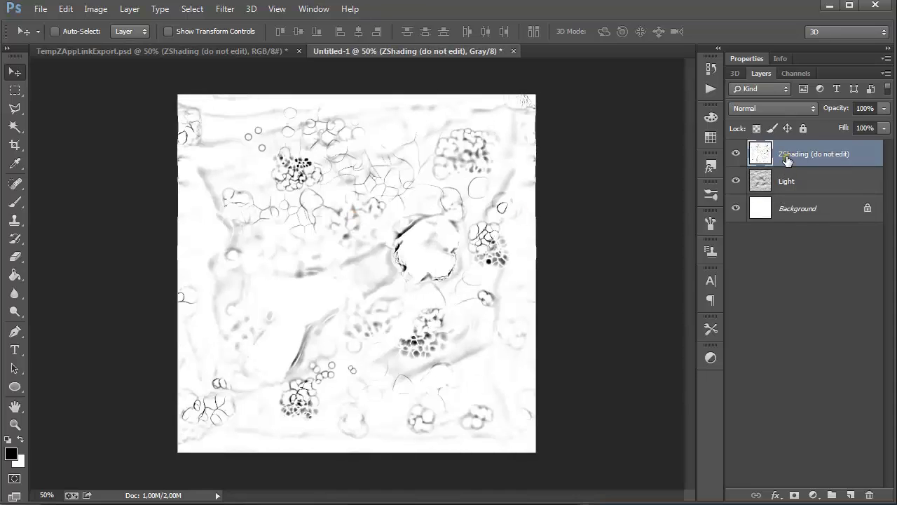
Step: Return to TempZAppLinkExport.psd, switch back to ZBrush and accept the ZAppLink projection as unchanged
left_click(124, 51)
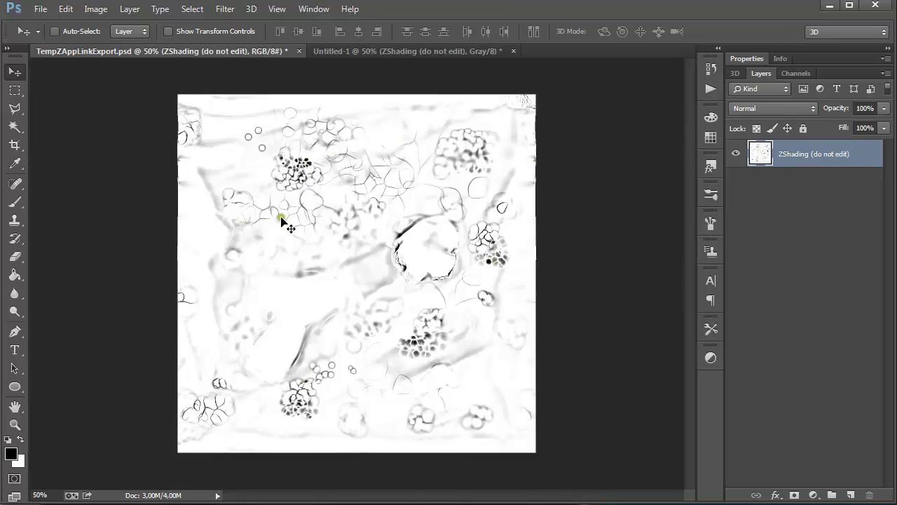
key("alt+Tab")
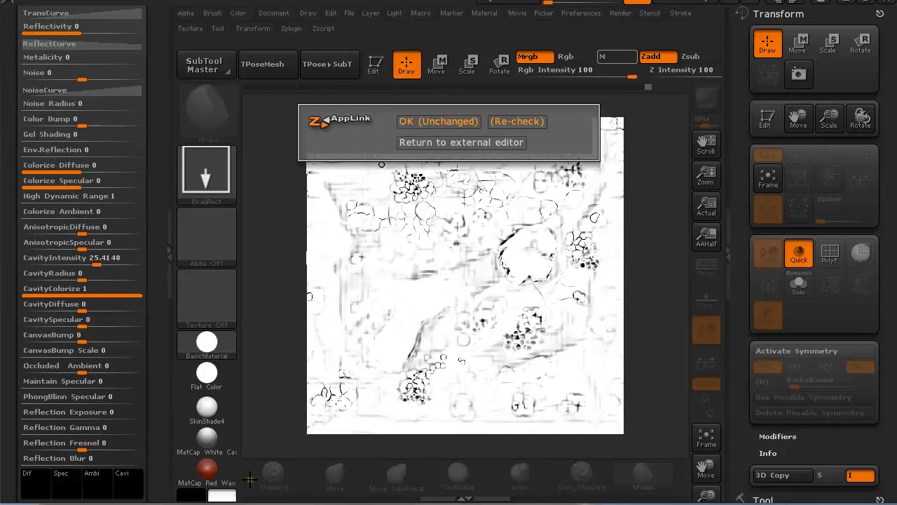
left_click(443, 122)
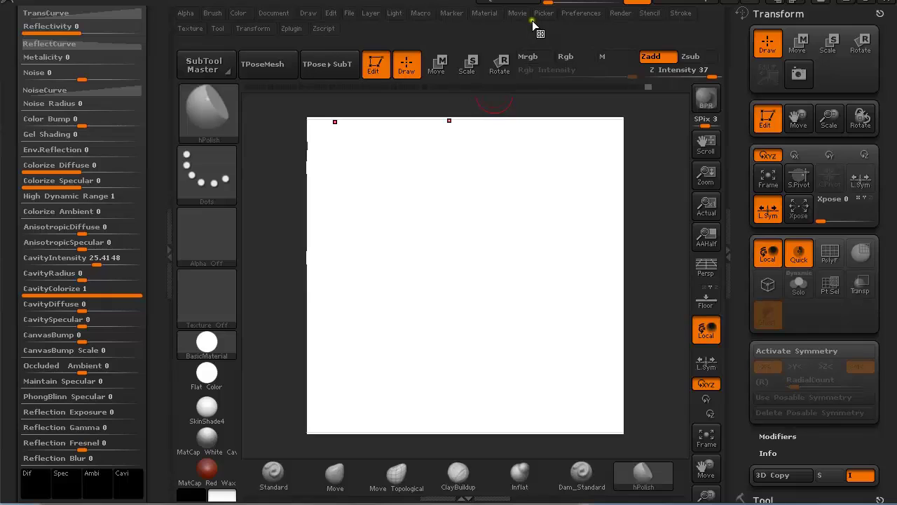
Step: Render the plane with the Best renderer and set the material's Cavity Intensity to -20
left_click(619, 14)
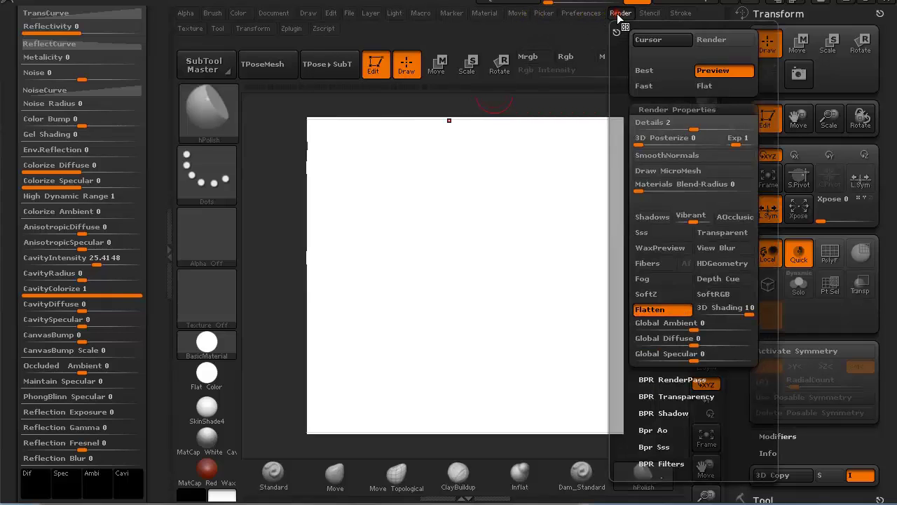
left_click(666, 72)
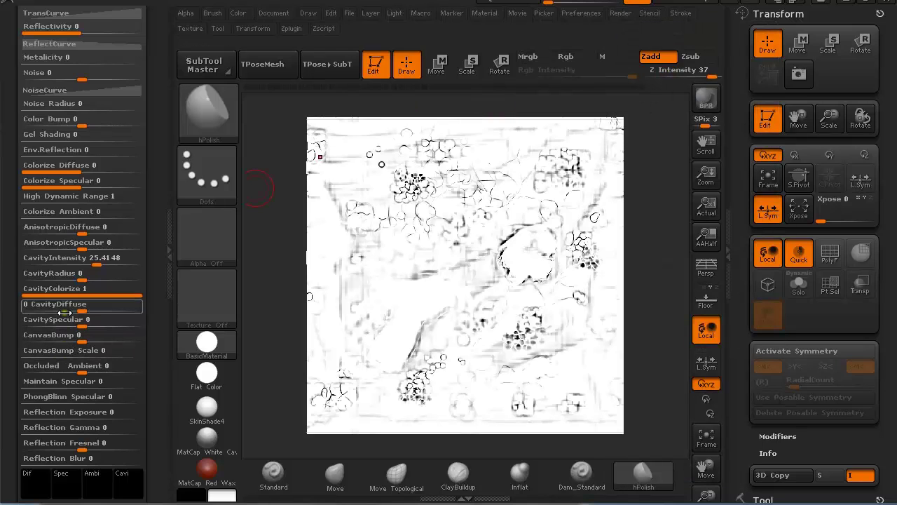
left_click(83, 263)
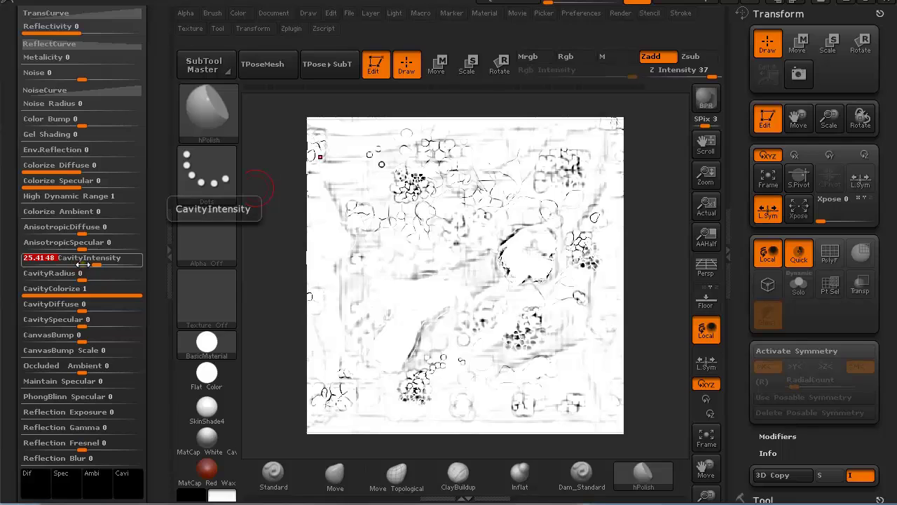
type("-20")
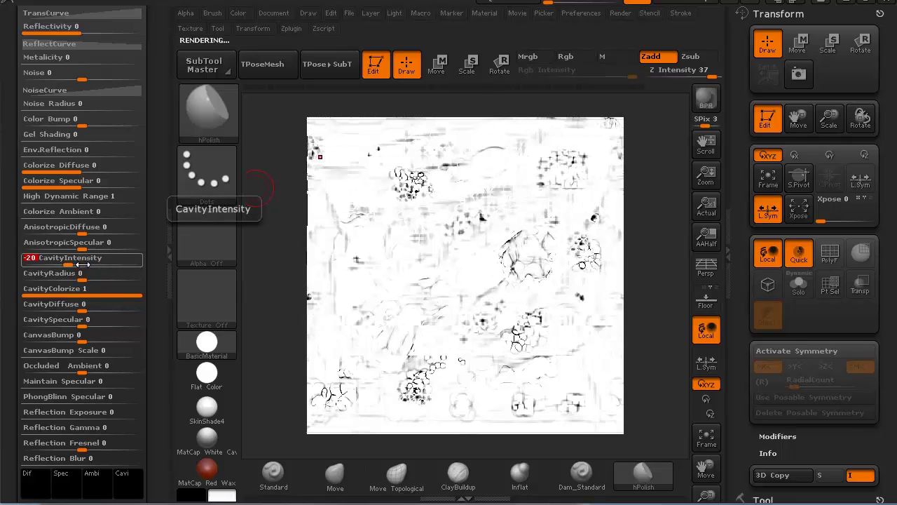
key("Return")
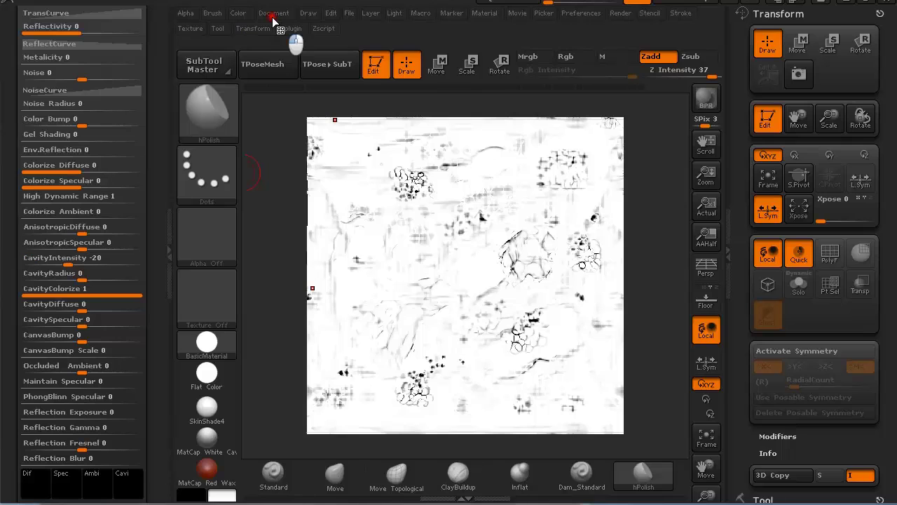
Step: Send the negative cavity render to Photoshop through ZAppLink and update the exported document from disk
left_click(272, 13)
left_click(308, 81)
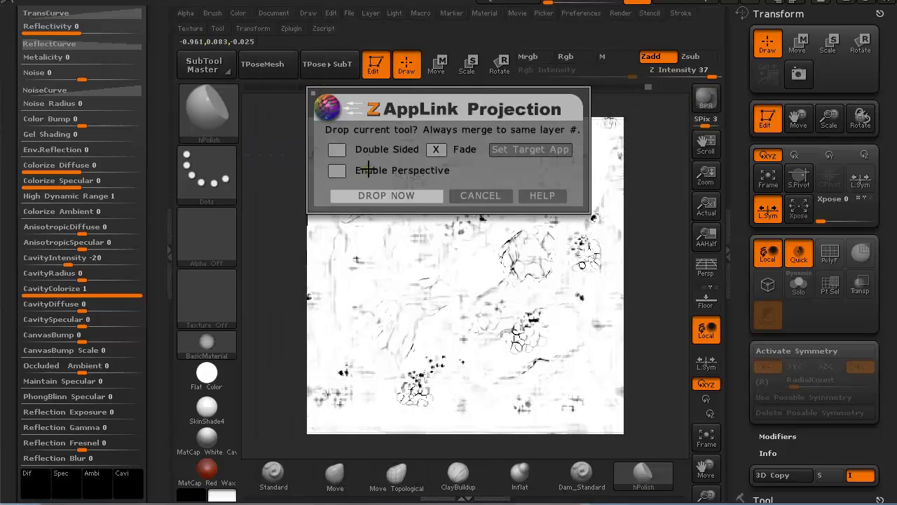
left_click(377, 197)
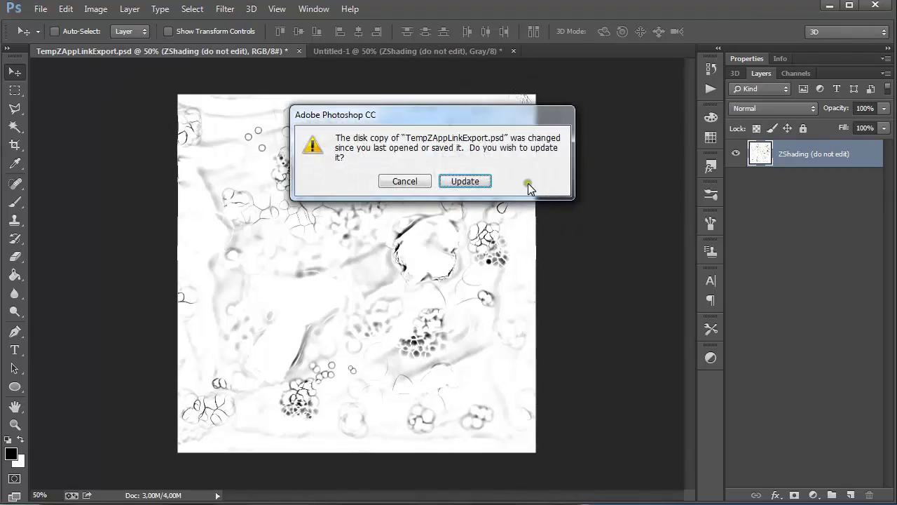
left_click(490, 182)
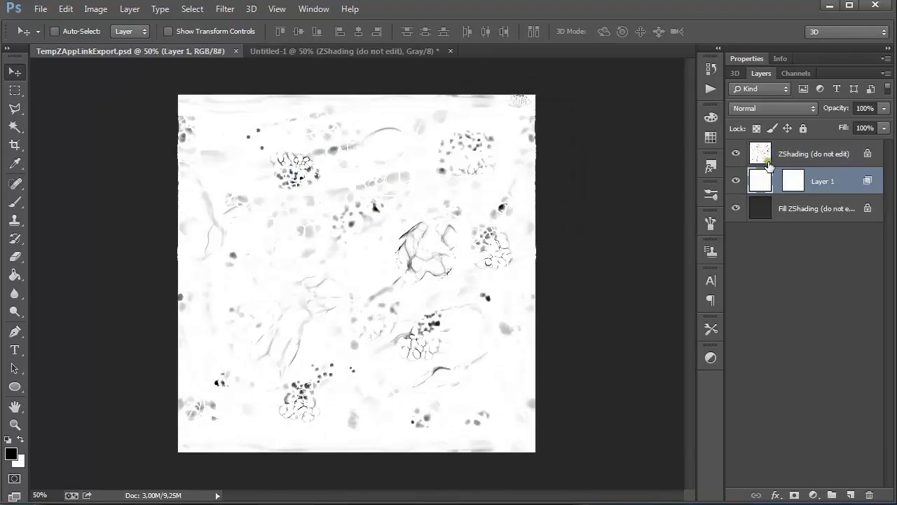
Step: Merge the negative cavity pass's three layers and copy the merged layer to the top of Untitled-1
left_click(783, 153)
left_click(795, 208, "shift")
key("ctrl+e")
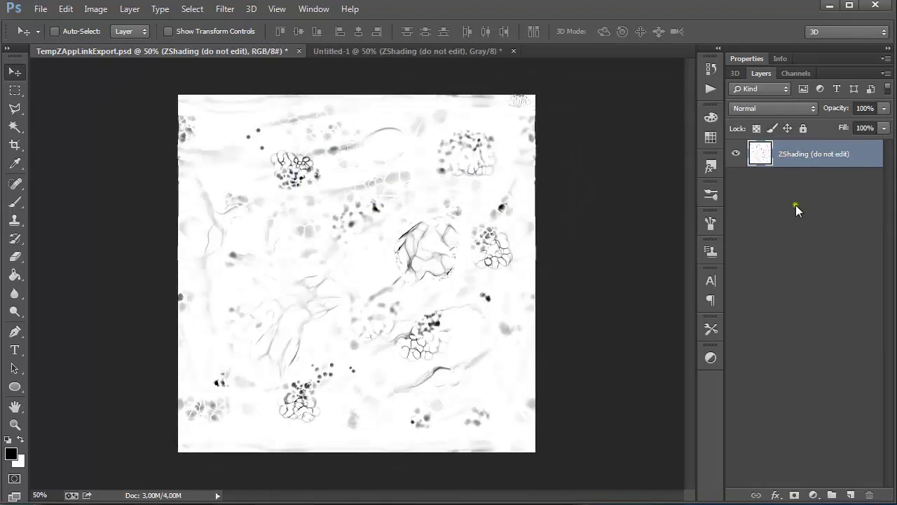
left_click_drag(367, 192, 363, 228)
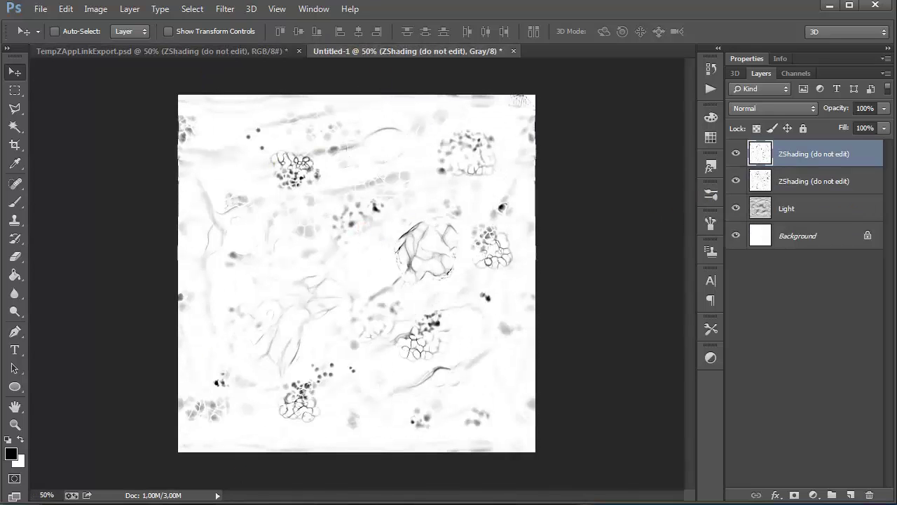
Step: Switch back to ZBrush, accept the ZAppLink projection as unchanged and apply the NormalRGBMat material to the plane
key("alt+Tab")
left_click(449, 124)
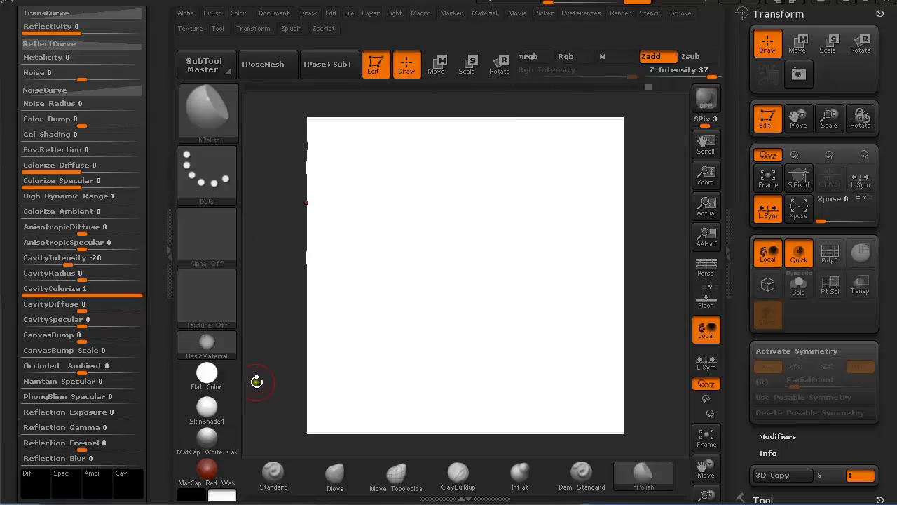
left_click(210, 443)
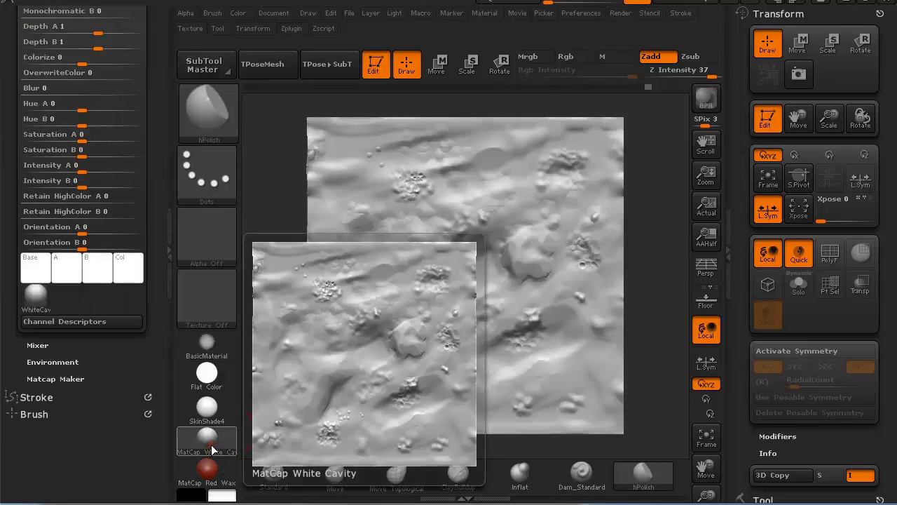
left_click(207, 470)
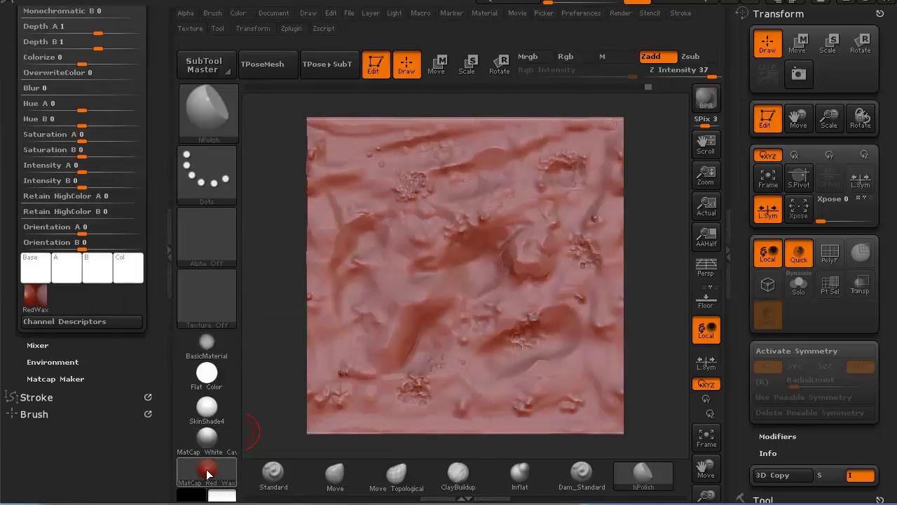
left_click(206, 471)
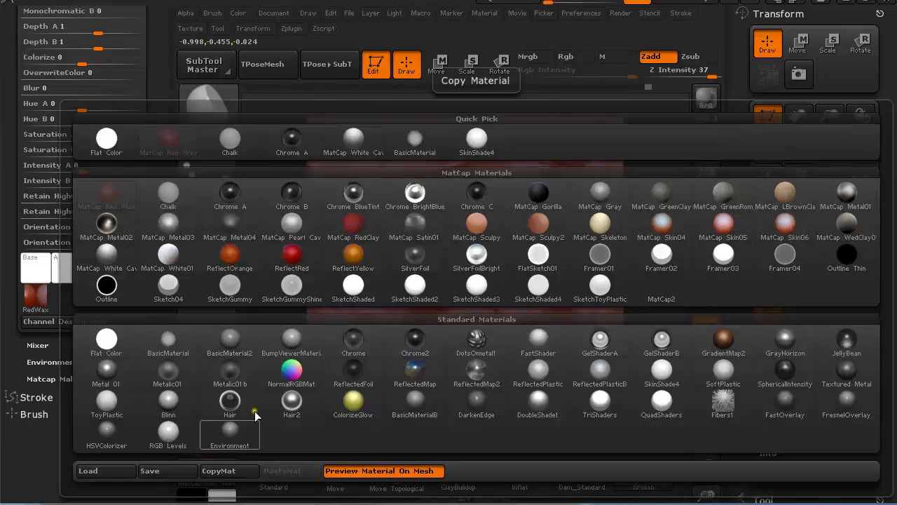
left_click(297, 373)
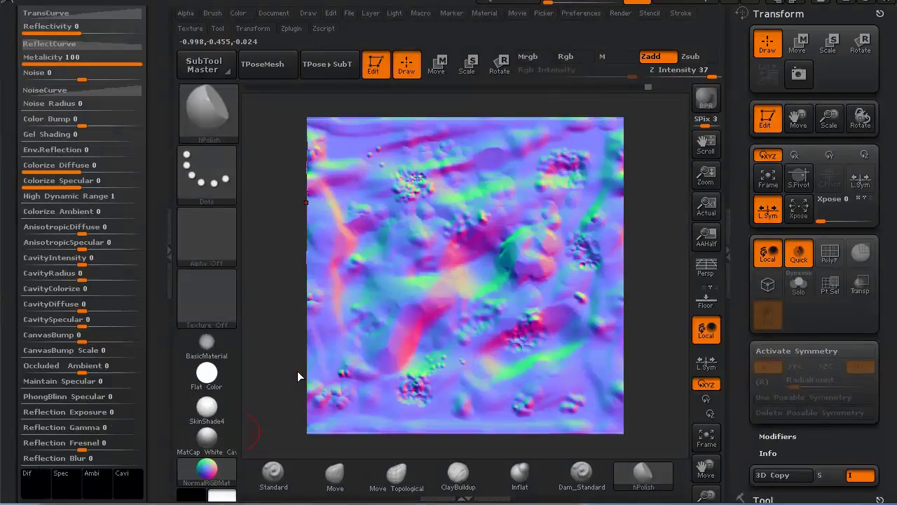
Step: Send the normal-coloured view to Photoshop through ZAppLink and update TempZAppLinkExport.psd from disk
left_click(276, 14)
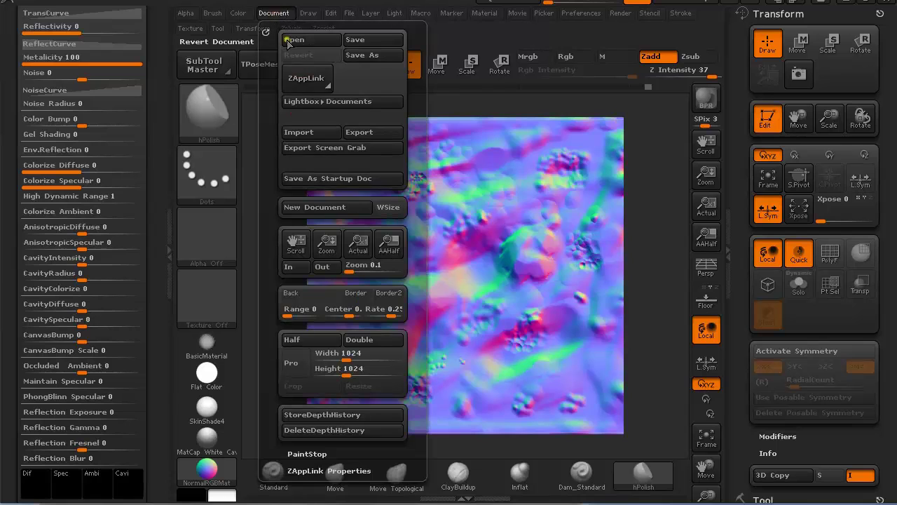
left_click(301, 76)
left_click(382, 197)
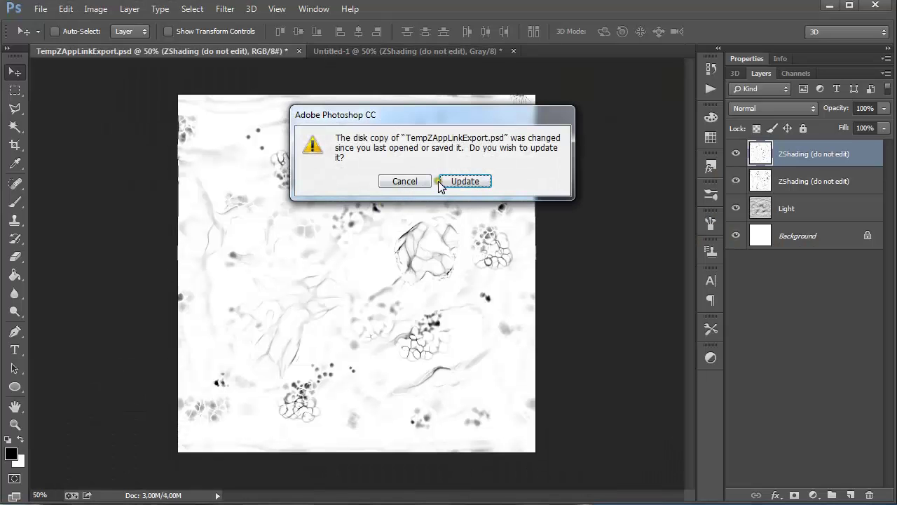
left_click(464, 180)
Step: Merge the normal-coloured pass's three layers and copy the merged layer to the top of Untitled-1
left_click(831, 154)
left_click(812, 210, "shift")
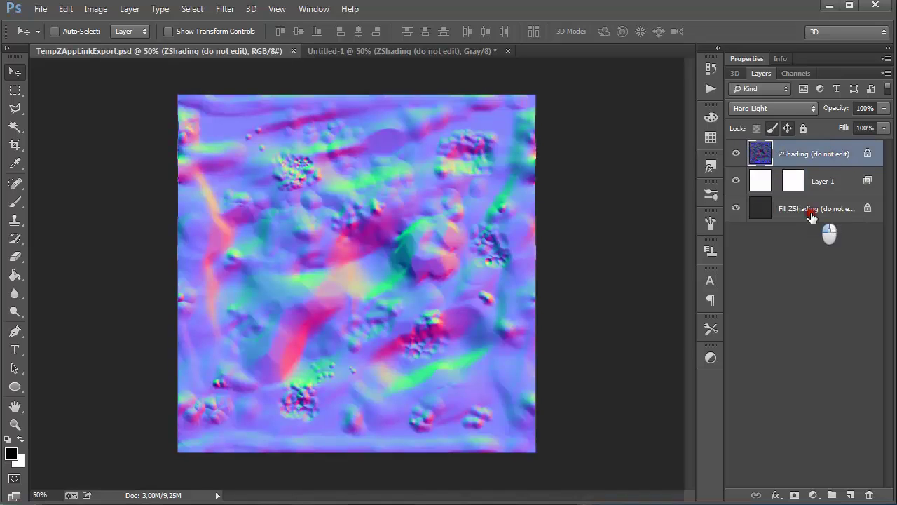
key("ctrl+e")
left_click_drag(454, 205, 401, 212)
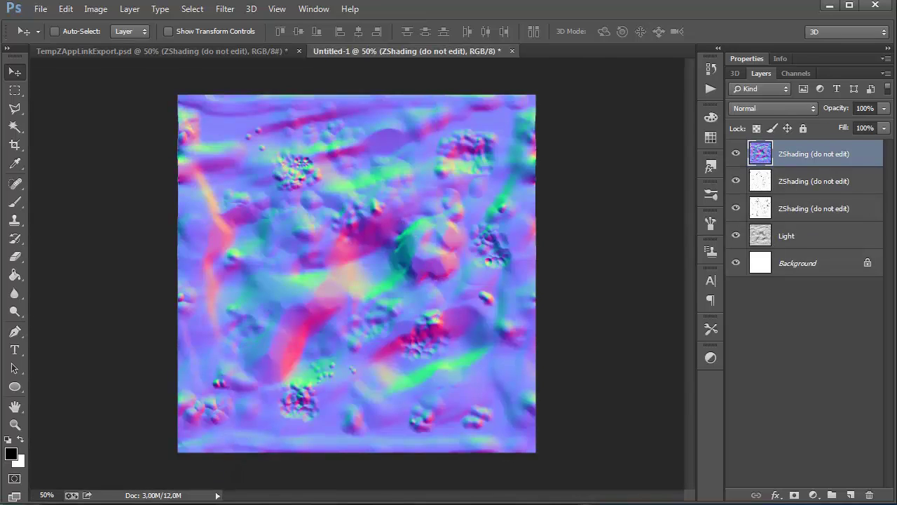
Step: Return to ZBrush, accept the ZAppLink projection as unchanged and apply the Outline Thin material to the plane
key("alt+Tab")
left_click(453, 123)
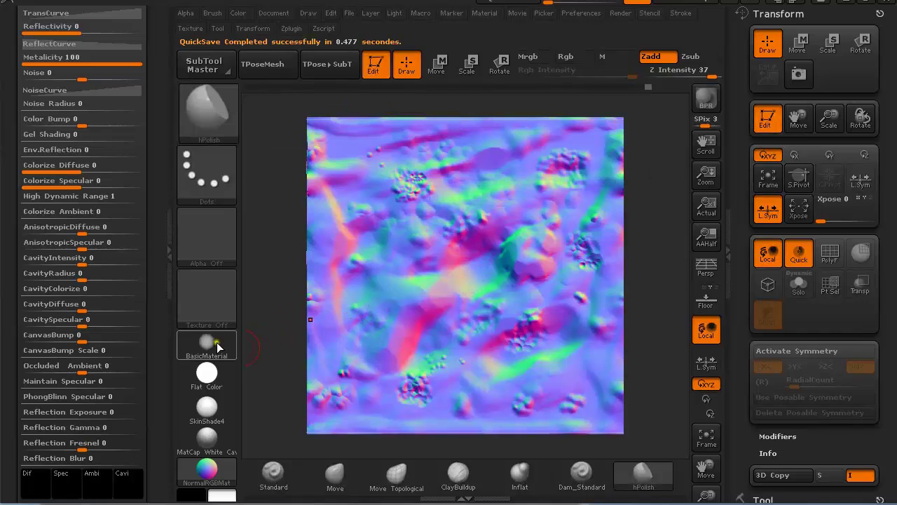
left_click(211, 467)
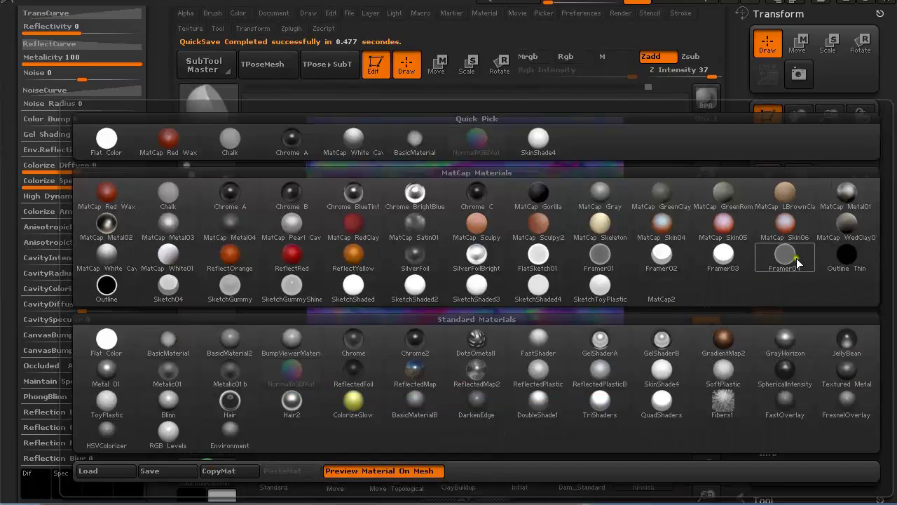
left_click(846, 254)
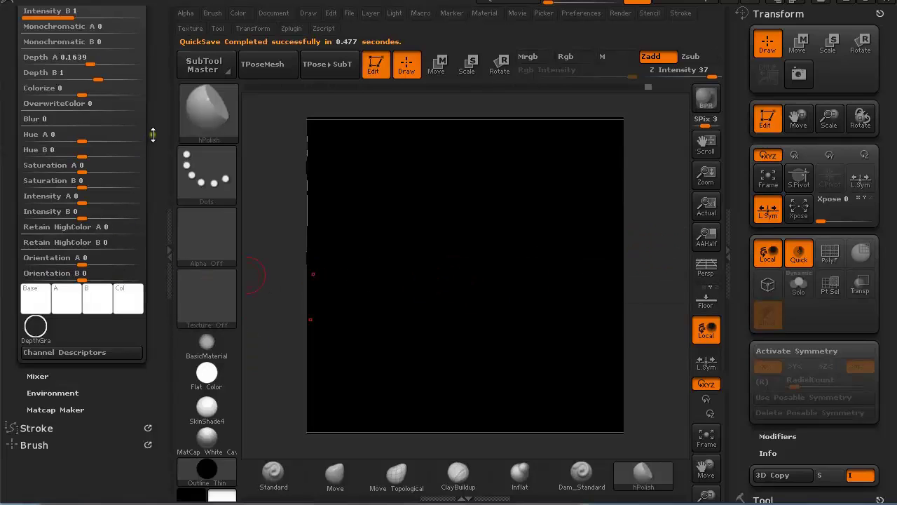
Step: Raise the Outline Thin material's Depth A to 4.6376, trying Cavity Detection at 0.5 before resetting it to 0
scroll(152, 134, "up", 5)
scroll(160, 225, "up", 3)
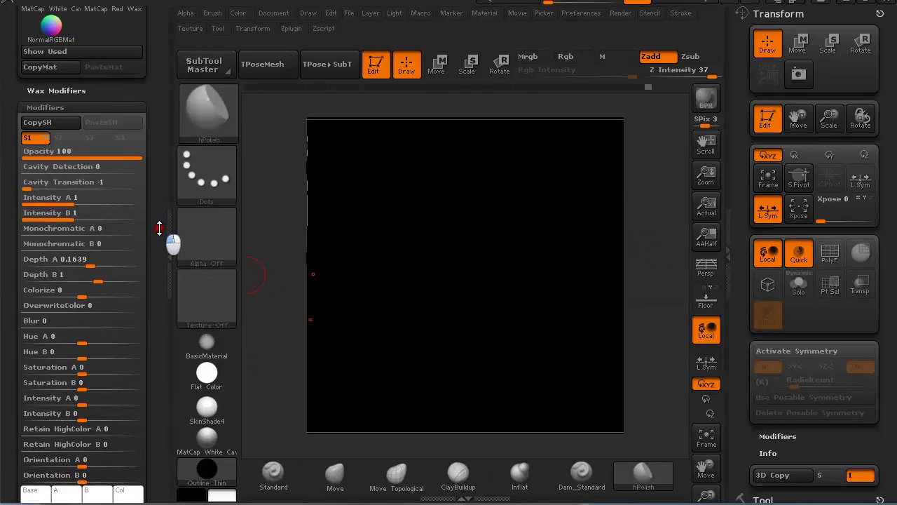
scroll(160, 226, "down", 4)
scroll(159, 224, "down", 1)
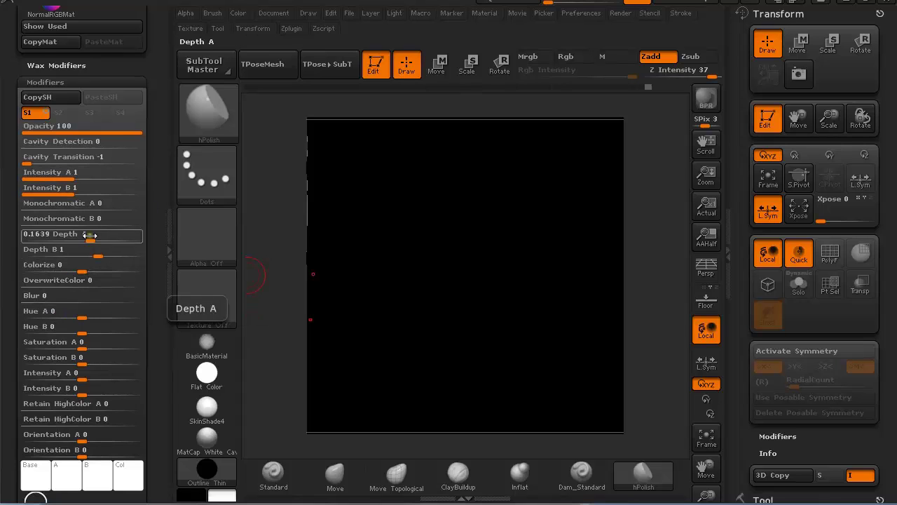
left_click_drag(90, 234, 122, 239)
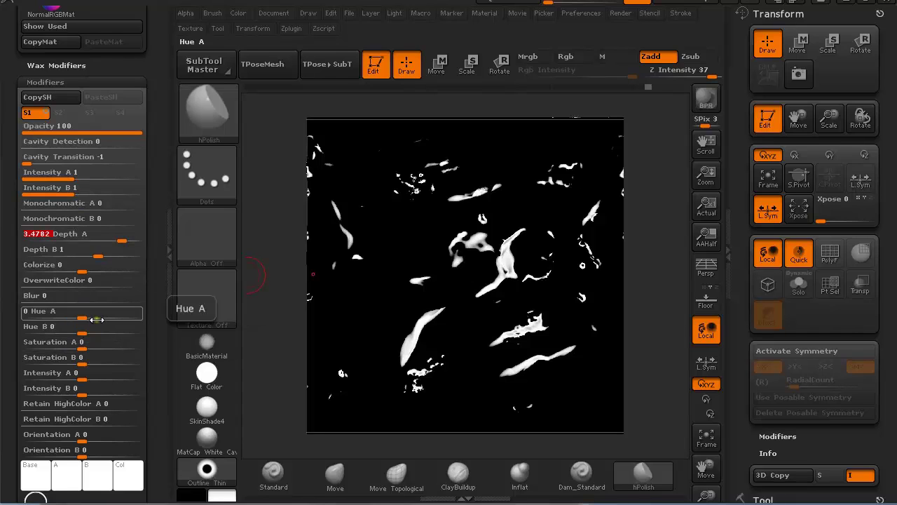
mouse_move(91, 141)
left_mouse_down()
mouse_move(114, 145)
mouse_move(121, 157)
left_mouse_up()
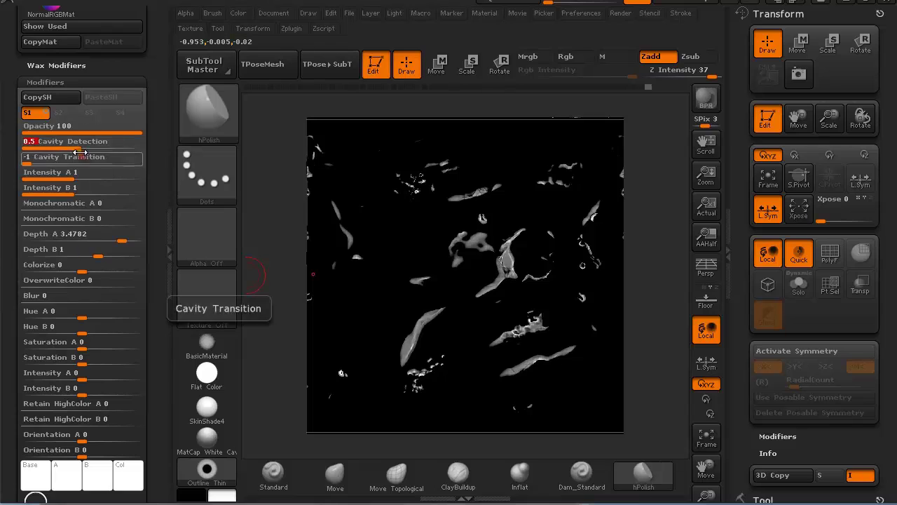
left_click_drag(84, 144, 21, 155)
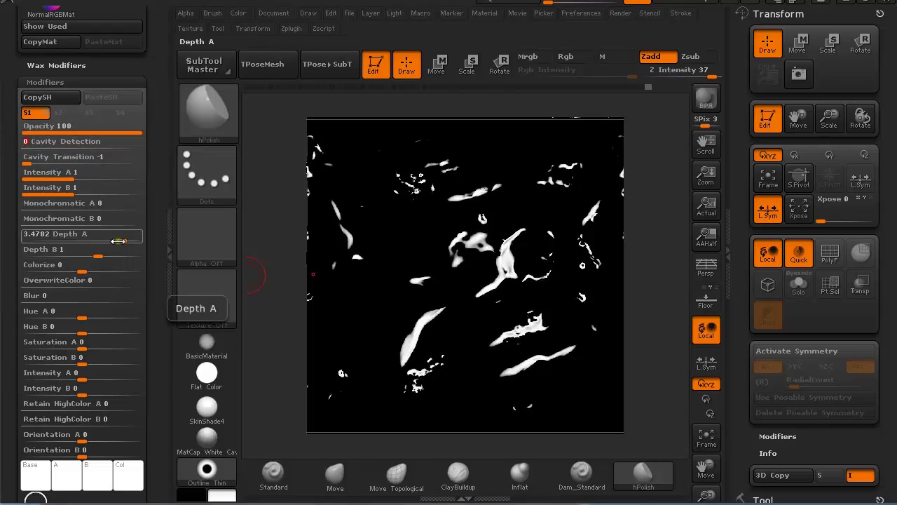
mouse_move(129, 237)
left_mouse_down()
mouse_move(140, 239)
mouse_move(26, 241)
mouse_move(129, 240)
left_mouse_up()
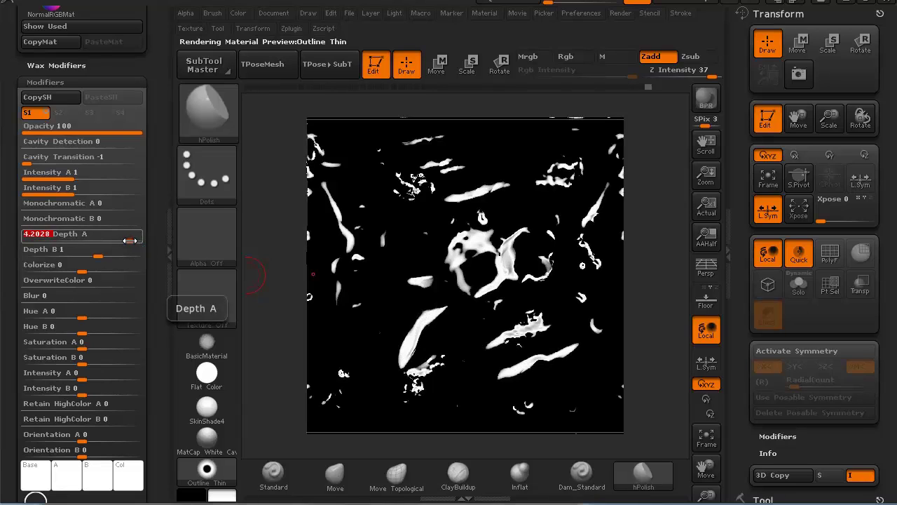
mouse_move(131, 242)
left_mouse_down()
mouse_move(117, 242)
mouse_move(145, 249)
mouse_move(133, 240)
left_mouse_up()
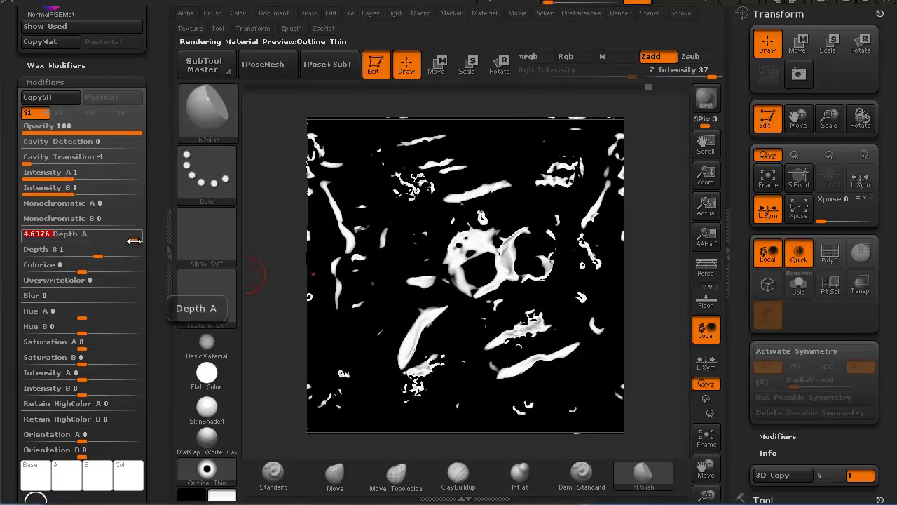
Step: Send the black-and-white outline view to Photoshop through ZAppLink and update the exported document from disk
left_click(273, 13)
left_click(319, 82)
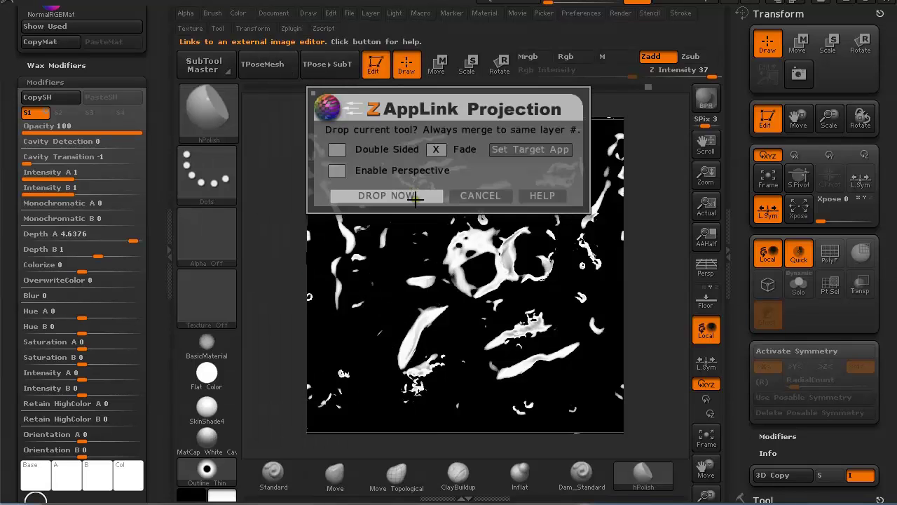
left_click(410, 196)
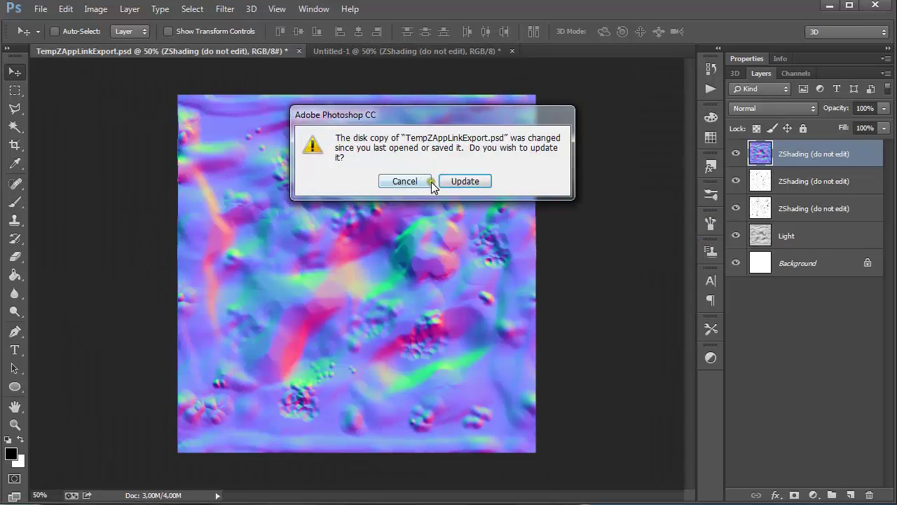
left_click(459, 181)
Step: Merge the outline pass's three layers and copy the merged layer to the top of Untitled-1
left_click(795, 155)
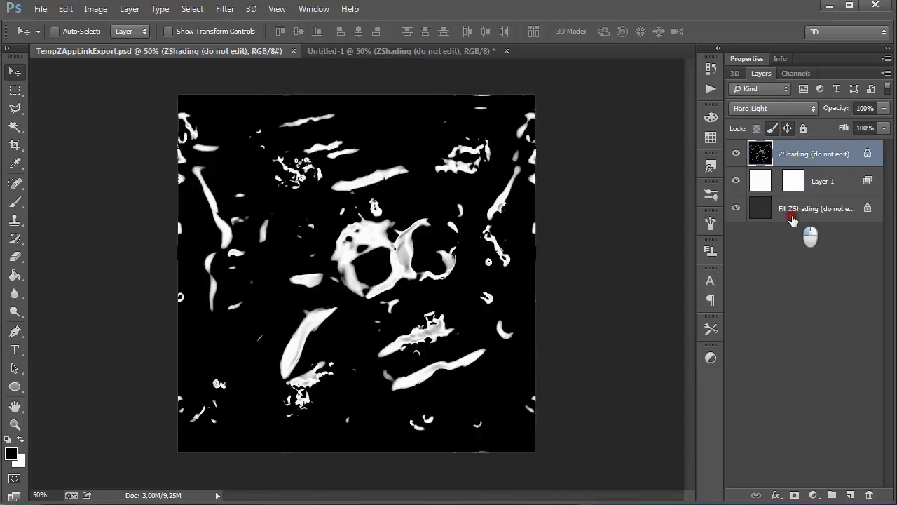
left_click(789, 216, "shift")
key("ctrl+e")
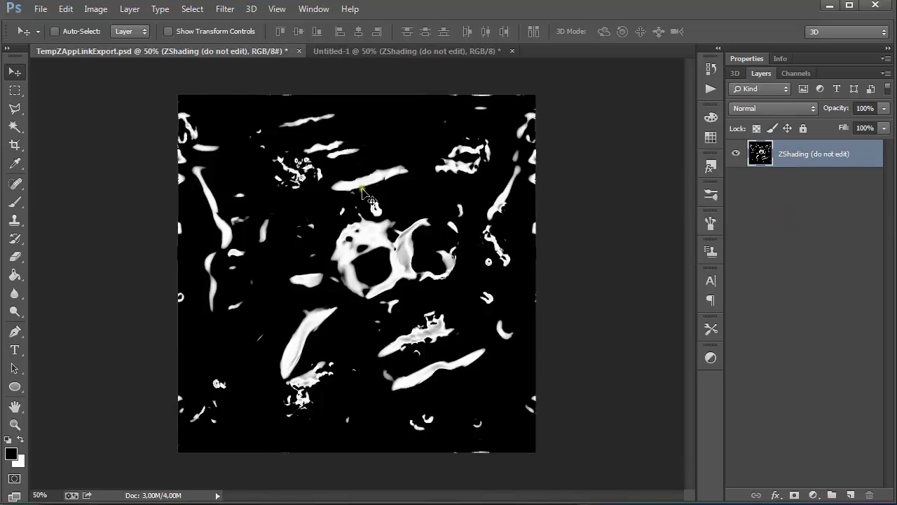
left_click_drag(359, 185, 379, 210)
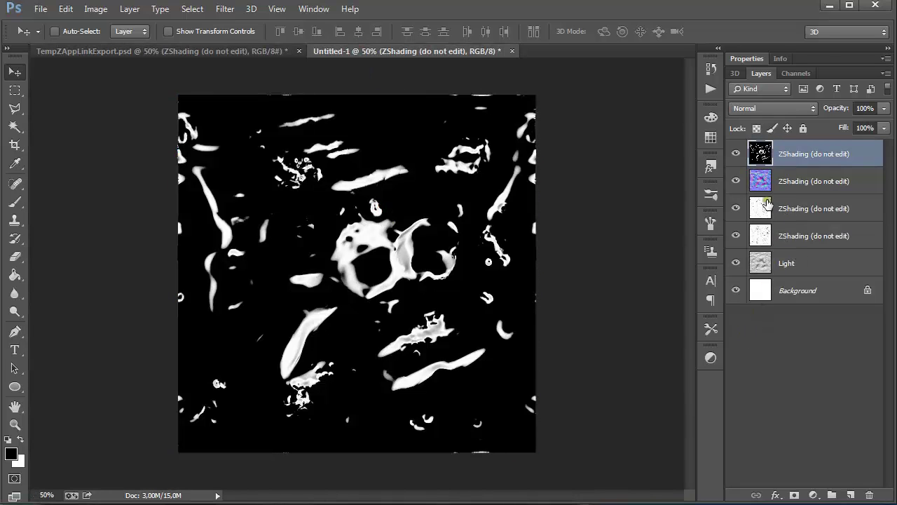
Step: Move the normal-coloured layer directly above Light and convert the Background into a regular layer named Diffuse
left_click_drag(764, 181, 768, 246)
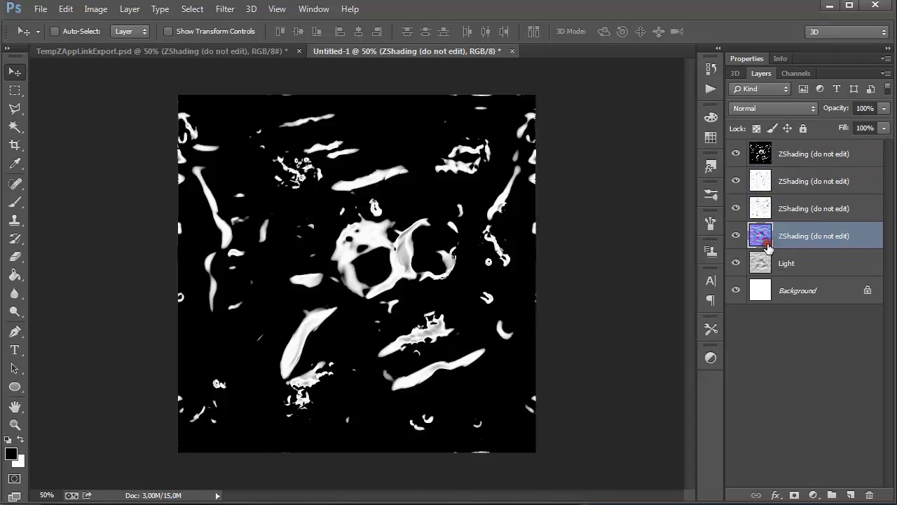
double_click(794, 293)
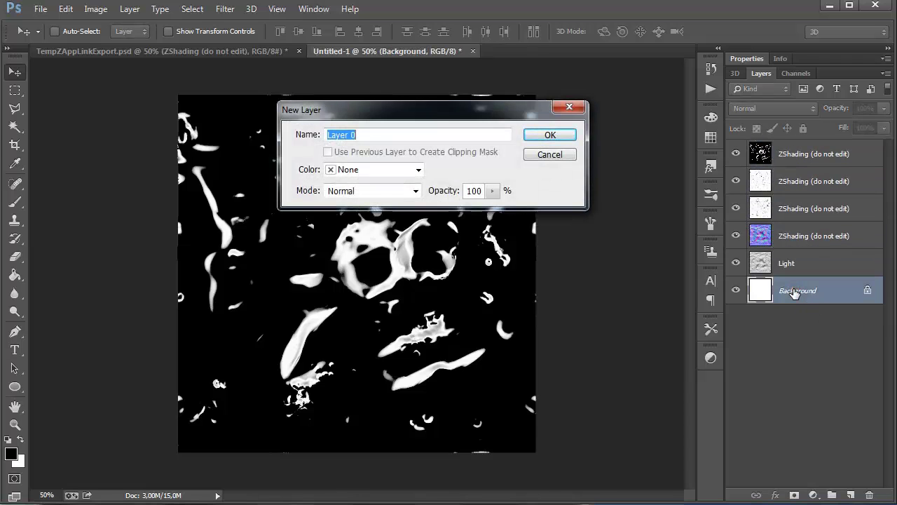
type("Diffuse")
key("Return")
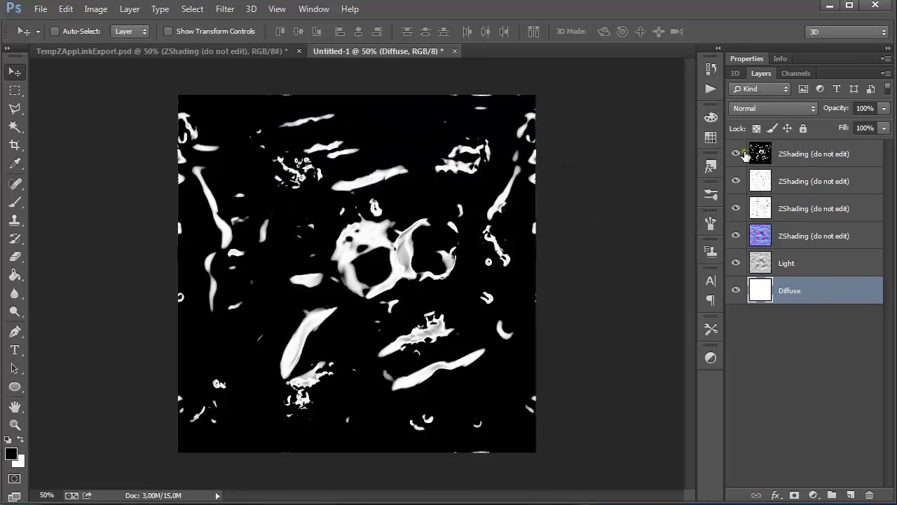
Step: Hide every layer above Diffuse and set the foreground colour to dark grey #403e3e and the background colour to light grey
left_click_drag(735, 153, 759, 294)
left_click(10, 454)
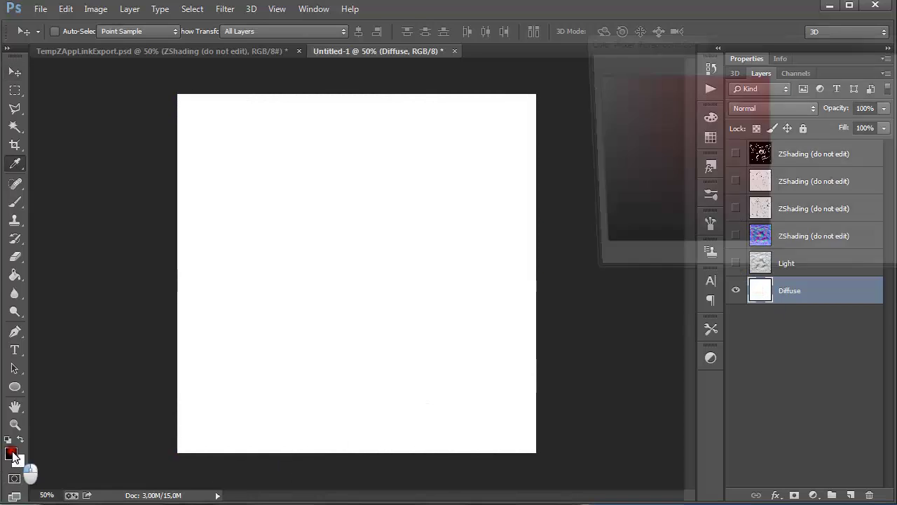
left_click(595, 208)
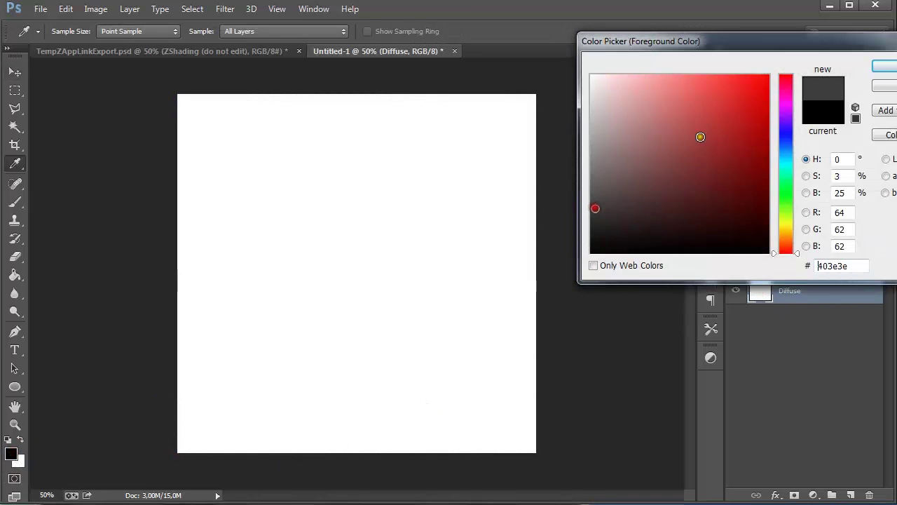
left_click(885, 68)
left_click(19, 461)
left_click(606, 94)
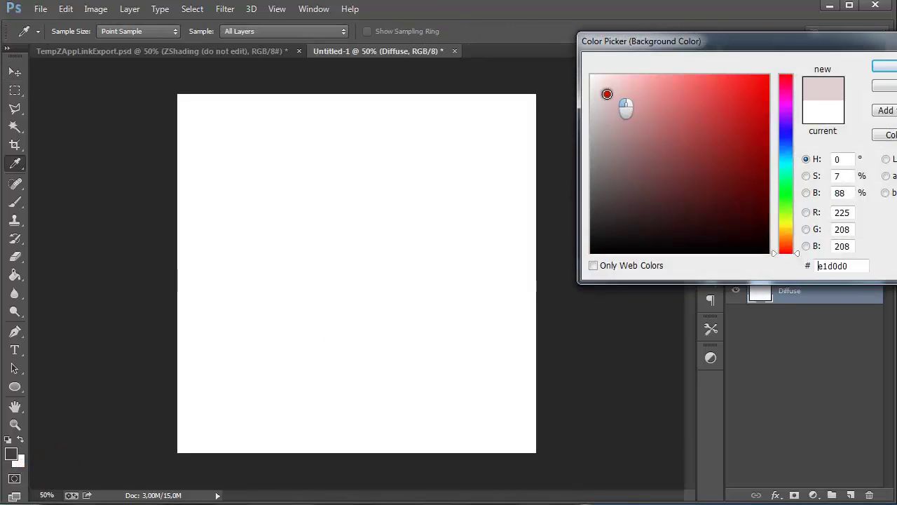
left_click(595, 94)
left_click(884, 67)
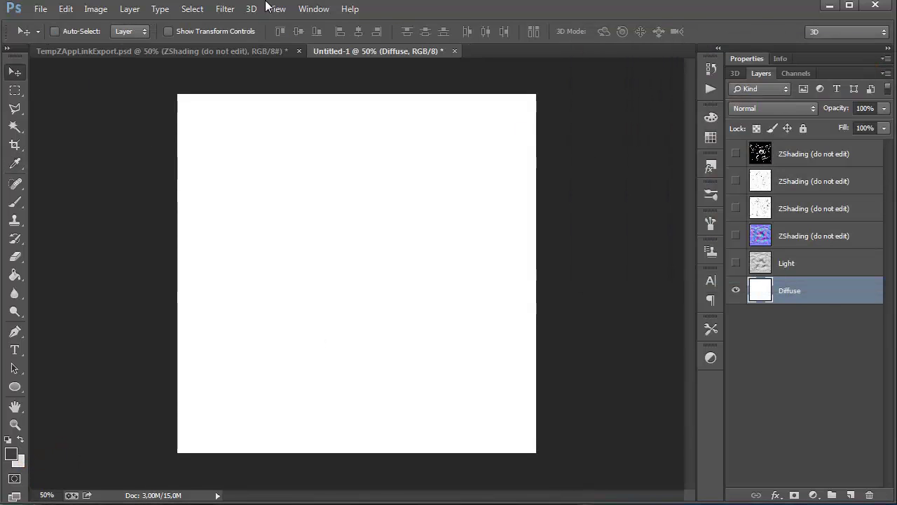
Step: Fill the Diffuse layer with the Clouds render filter
left_click(226, 10)
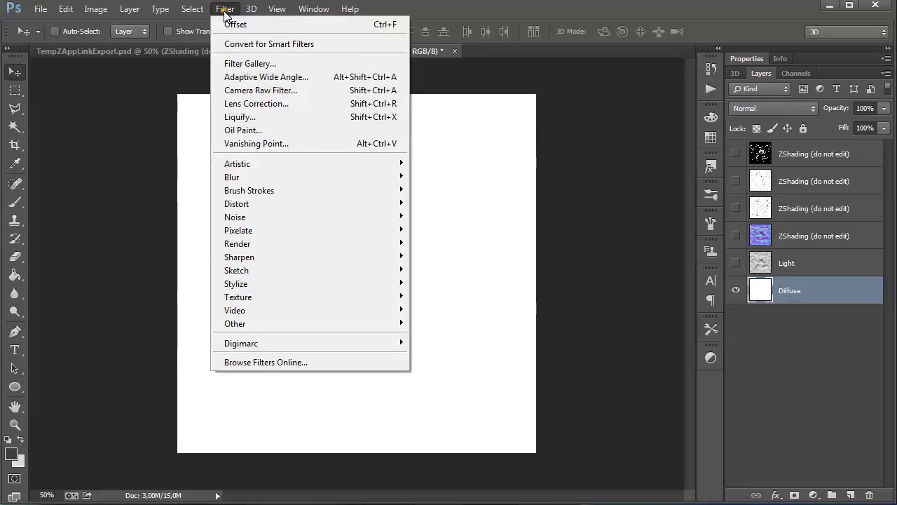
mouse_move(277, 244)
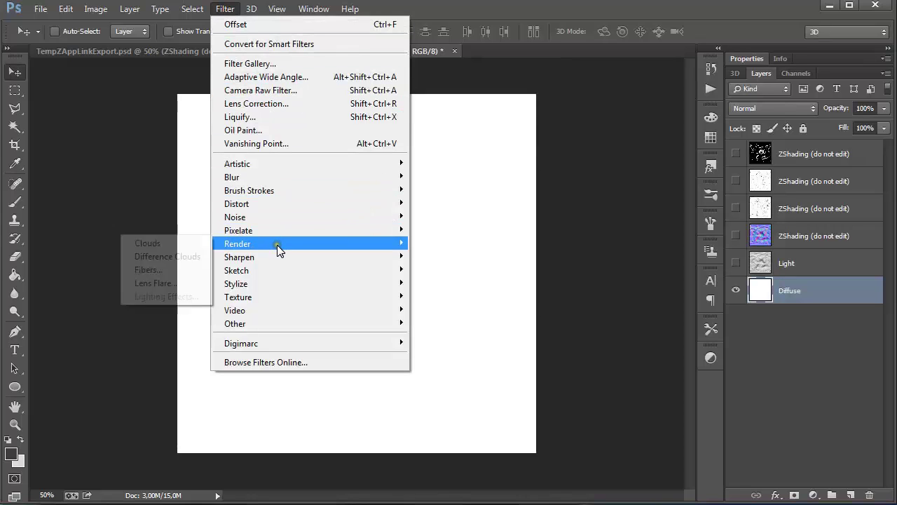
left_click(203, 246)
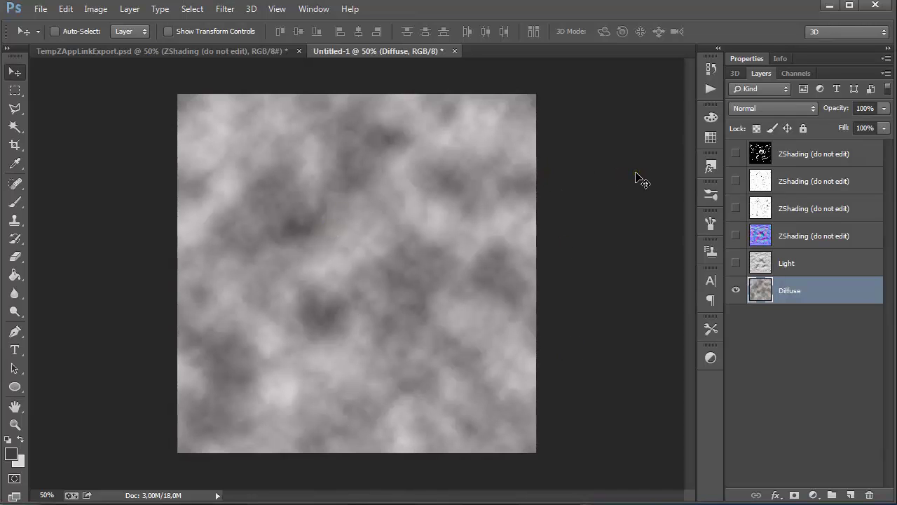
Step: Show the Light layer and blend it over Diffuse in Multiply mode, trying Overlay first and comparing the image with Light hidden
left_click(736, 262)
left_click(761, 263)
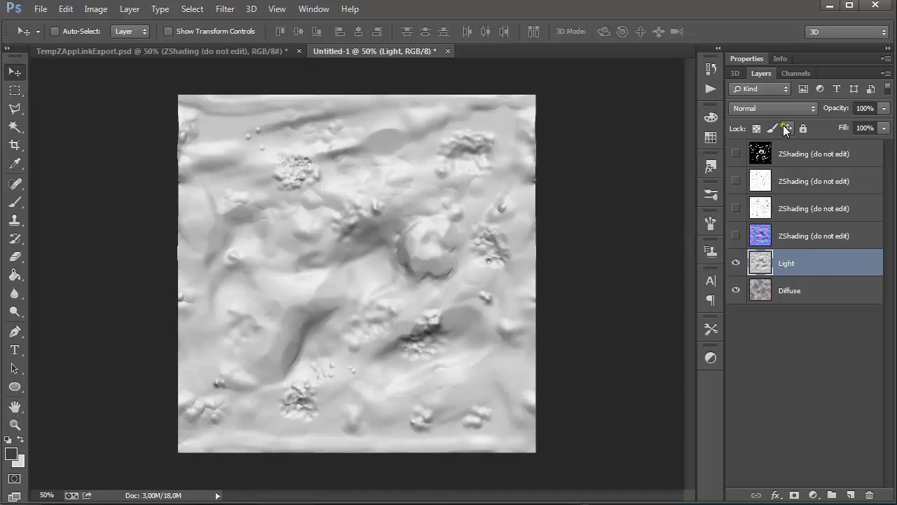
left_click(774, 108)
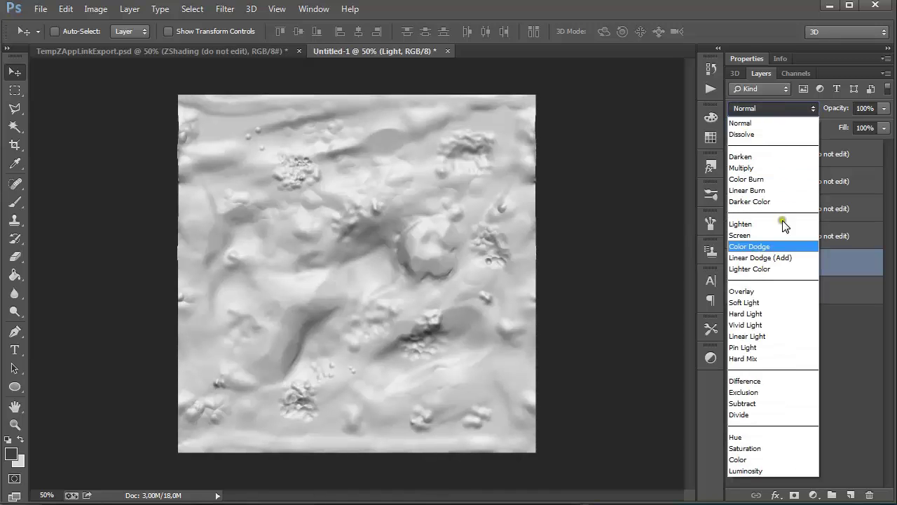
left_click(780, 291)
left_click(785, 108)
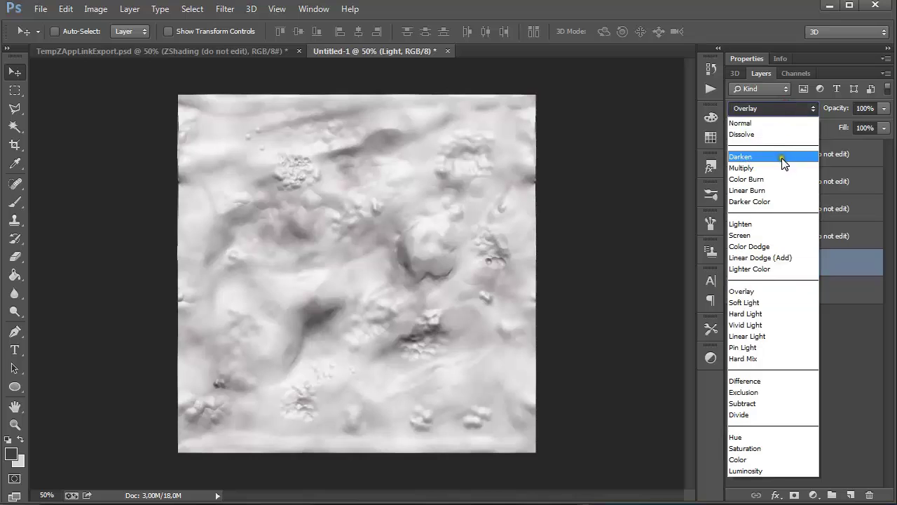
left_click(775, 168)
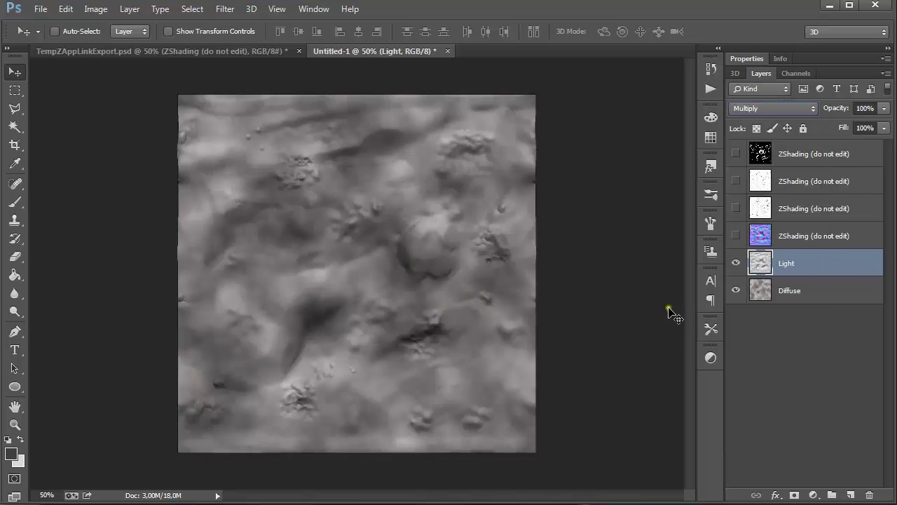
left_click(736, 263)
left_click(736, 263)
Step: Select the dark crevices of the white pass directly above the normal-coloured layer using its RGB channel, and hide that pass again
left_click(735, 208)
left_click(760, 208)
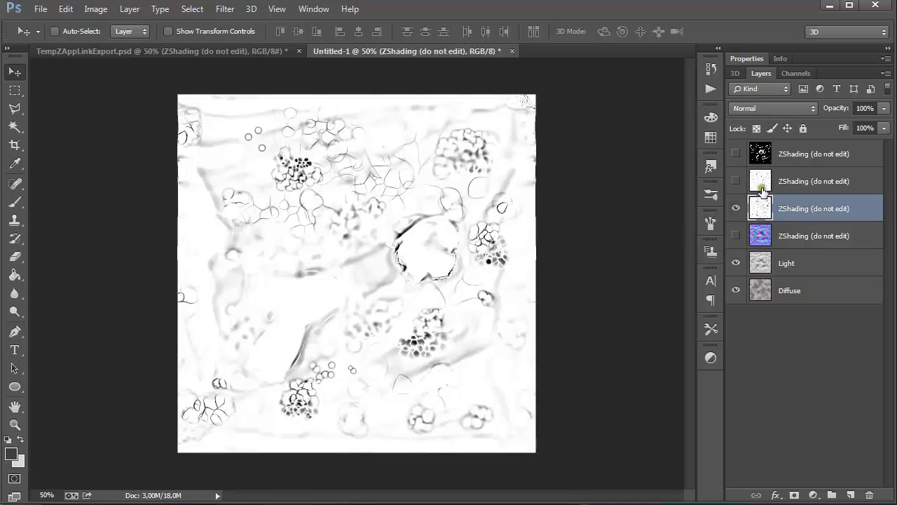
left_click(796, 73)
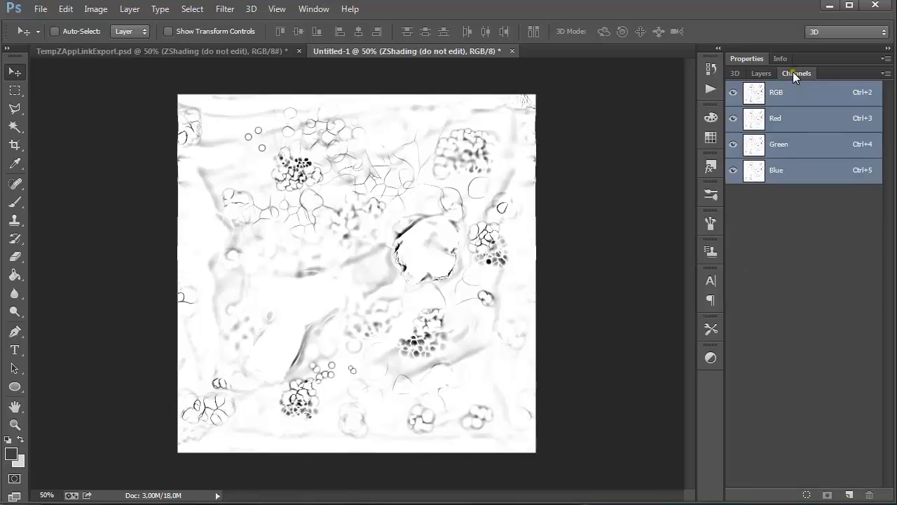
left_click(755, 97, "ctrl")
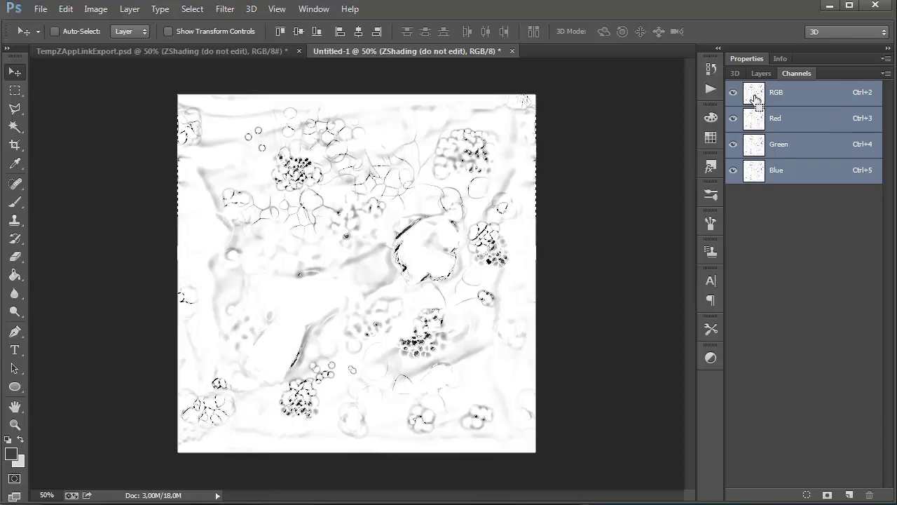
left_click(761, 72)
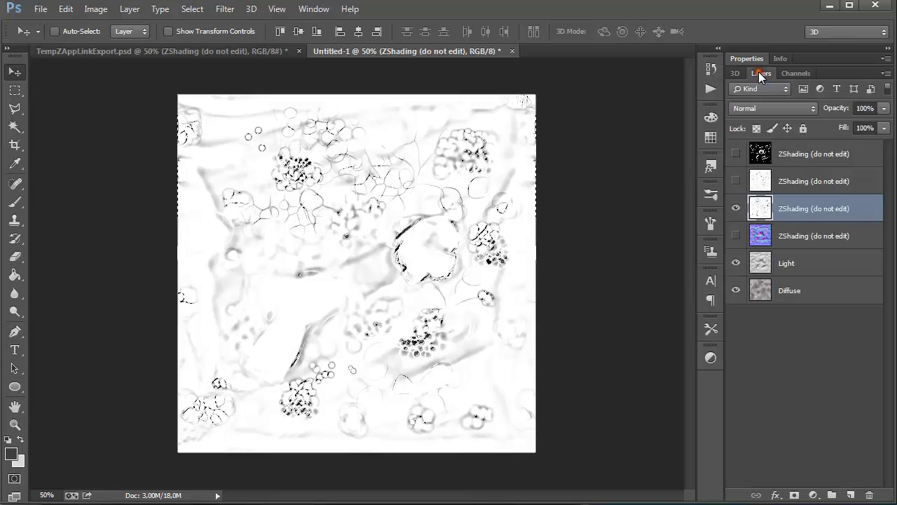
left_click(736, 209)
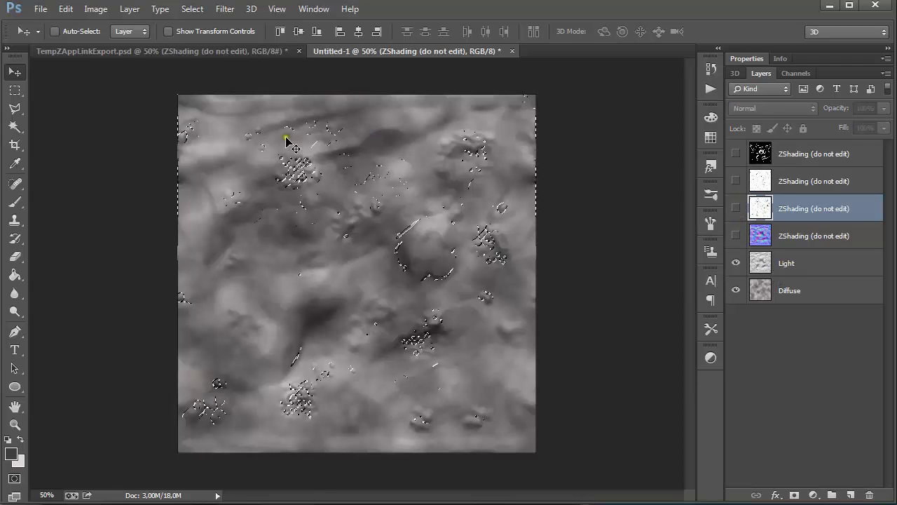
Step: Add a solid colour fill layer directly above Light, masked by the crevice selection, in Normal mode at 100% opacity
left_click(802, 263)
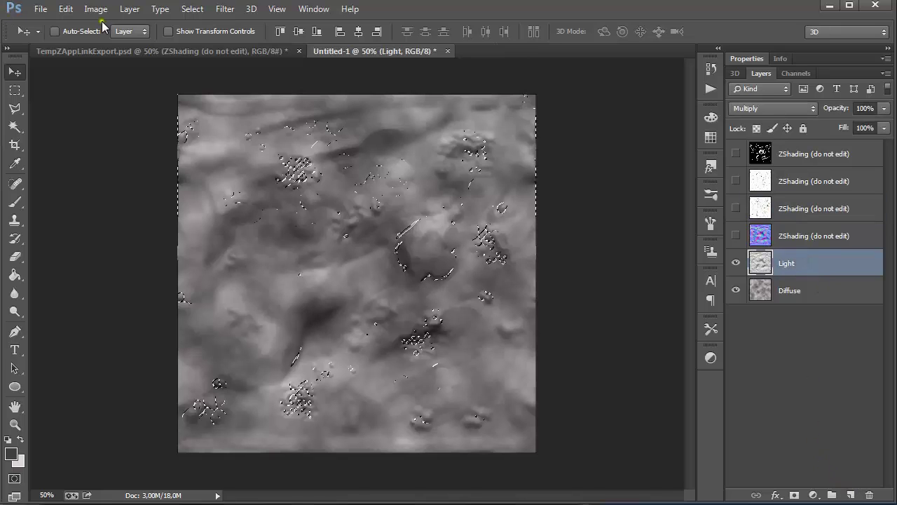
left_click(131, 12)
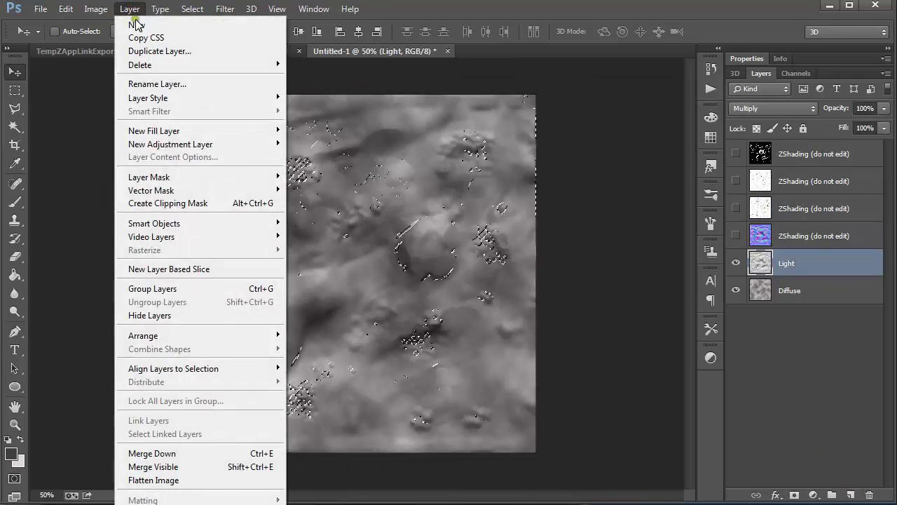
mouse_move(169, 134)
left_click(80, 130)
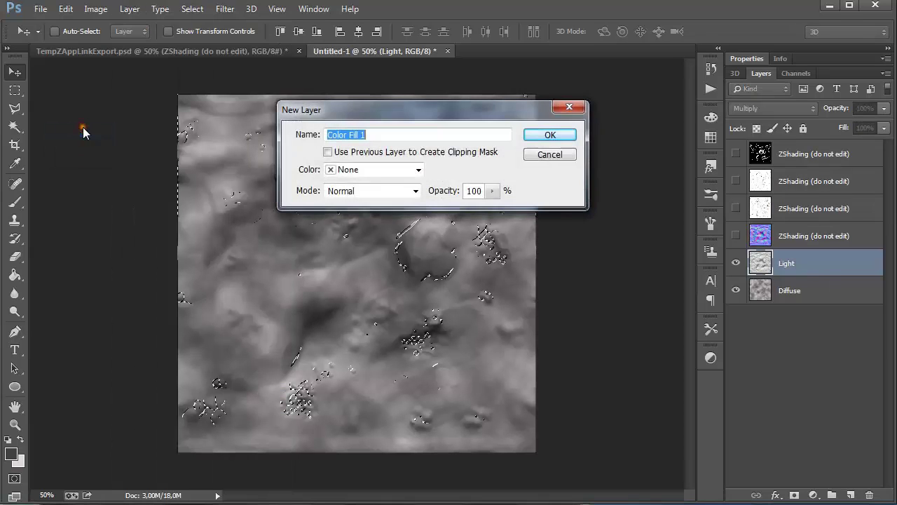
left_click(550, 135)
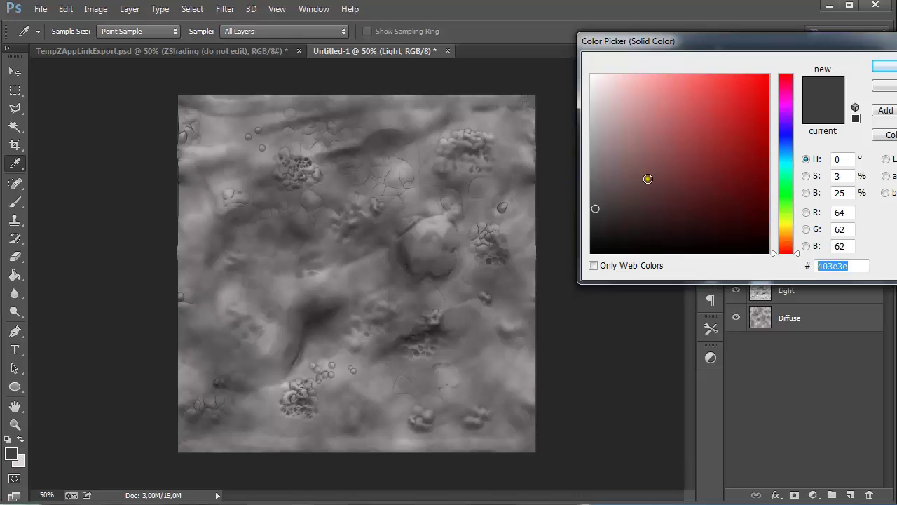
Step: Try pink and yellow tints for the crevice fill and settle on the very dark olive grey #25251f
left_click_drag(680, 164, 719, 113)
mouse_move(731, 163)
left_mouse_down()
mouse_move(733, 208)
mouse_move(691, 214)
mouse_move(653, 200)
mouse_move(620, 221)
mouse_move(613, 209)
mouse_move(621, 198)
mouse_move(707, 152)
mouse_move(656, 111)
left_mouse_up()
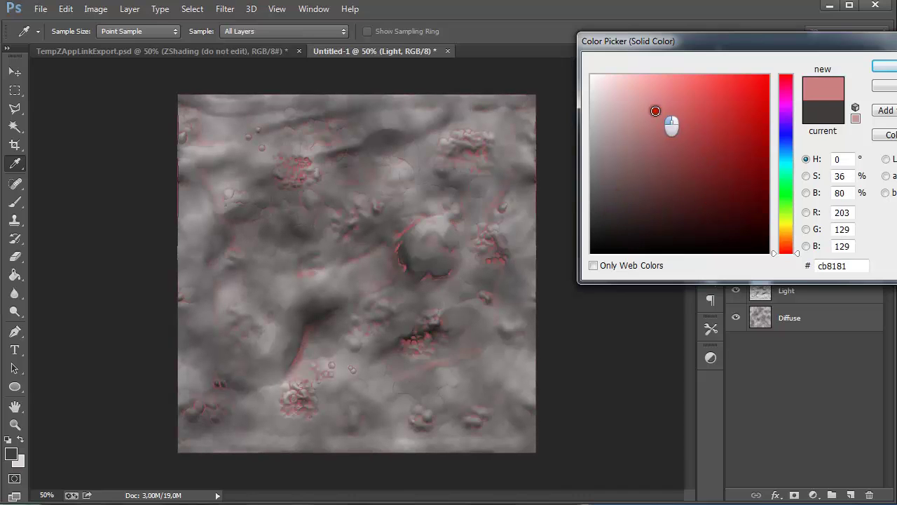
left_click(791, 224)
mouse_move(688, 195)
left_mouse_down()
mouse_move(677, 193)
mouse_move(709, 169)
mouse_move(699, 110)
mouse_move(687, 103)
left_mouse_up()
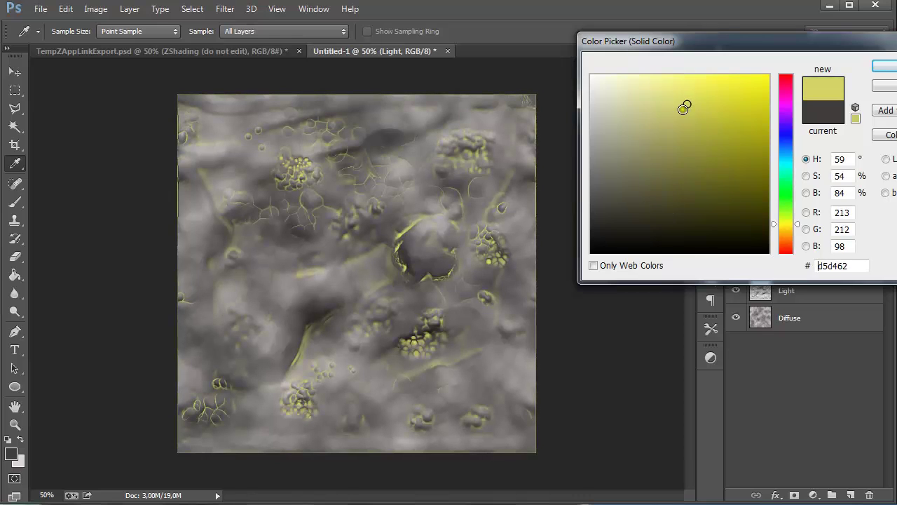
left_click(615, 208)
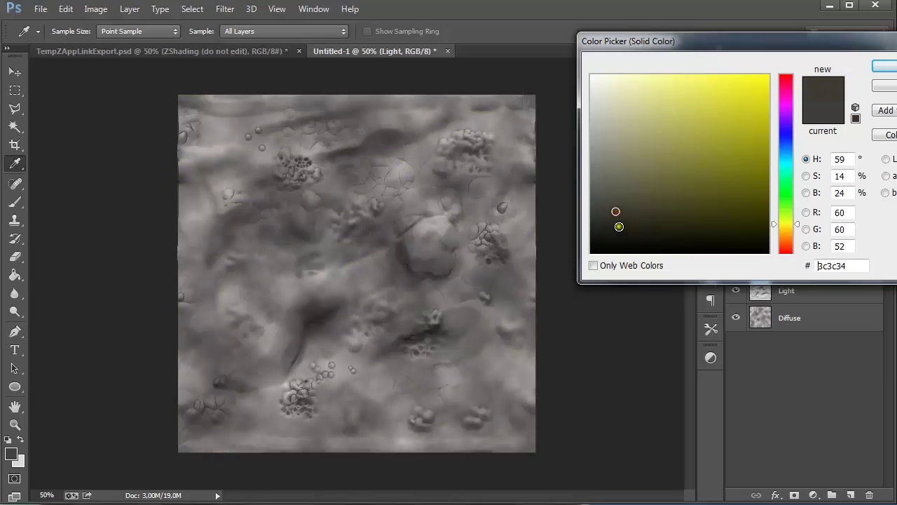
left_click(619, 224)
left_click(619, 222)
left_click(620, 226)
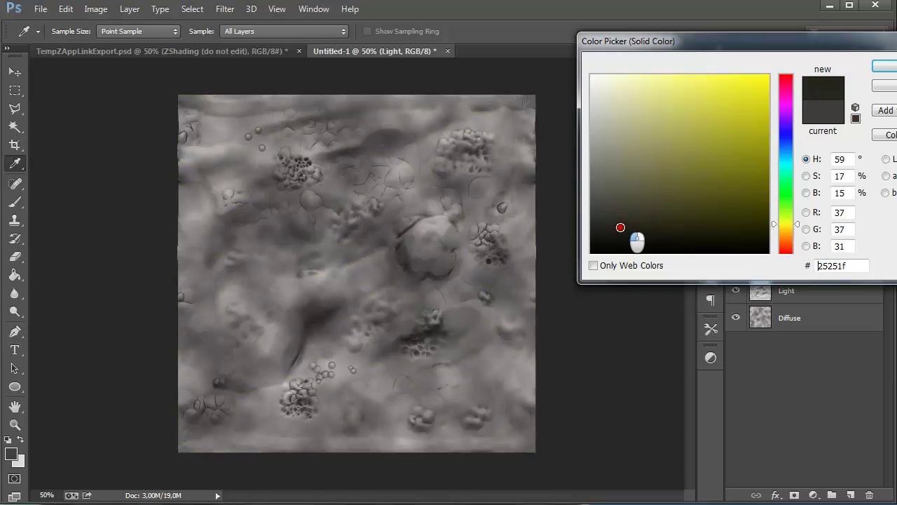
left_click(882, 68)
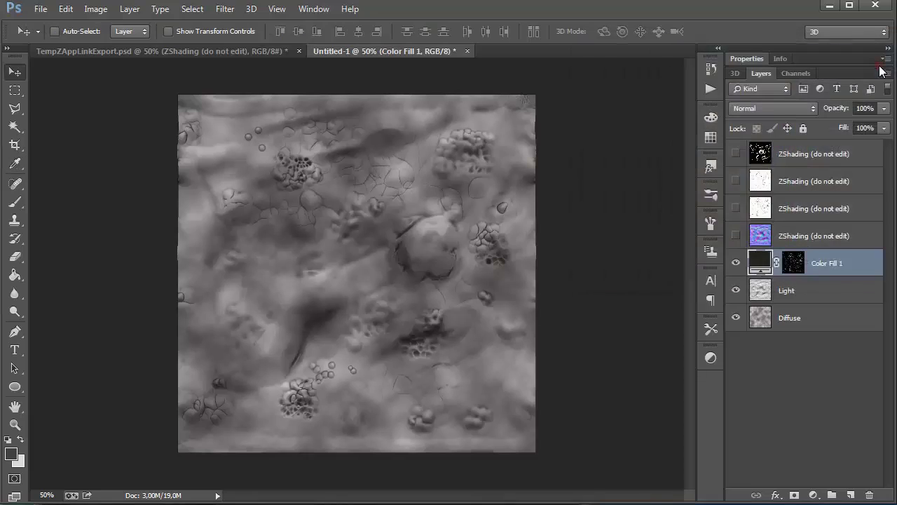
Step: Change the crevice fill layer's colour to the slightly lighter dark grey #30302b
double_click(762, 263)
left_click_drag(663, 202, 699, 140)
mouse_move(623, 221)
left_mouse_down()
mouse_move(610, 232)
mouse_move(610, 219)
left_mouse_up()
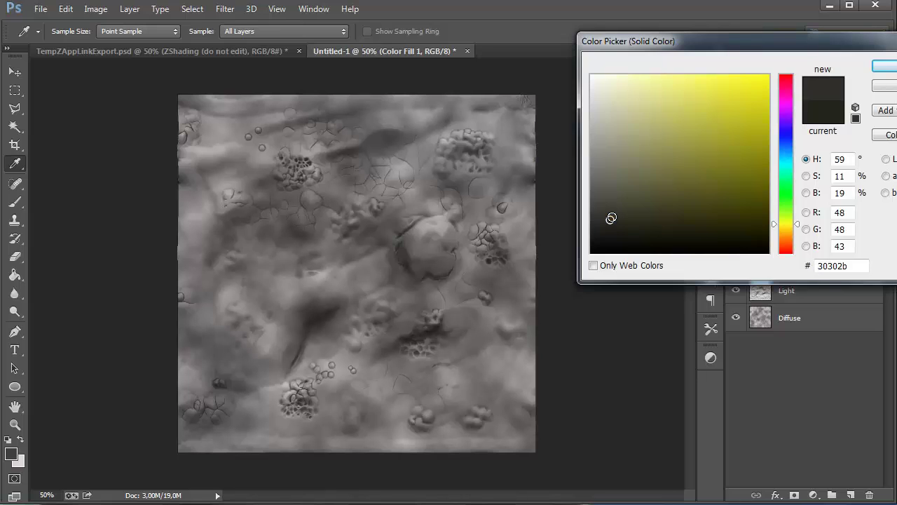
left_click(884, 67)
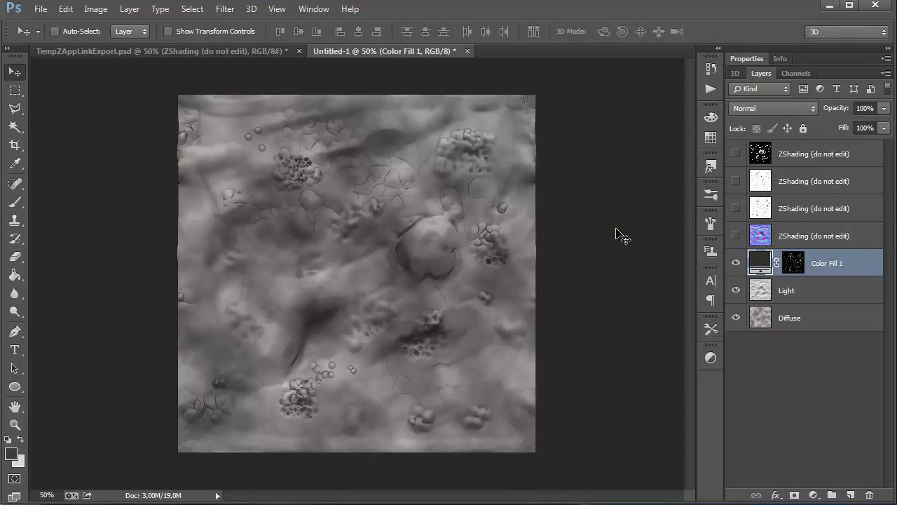
Step: Select the dark details of the white pass directly below the black outline pass using its RGB channel, and hide that pass again
left_click(735, 182)
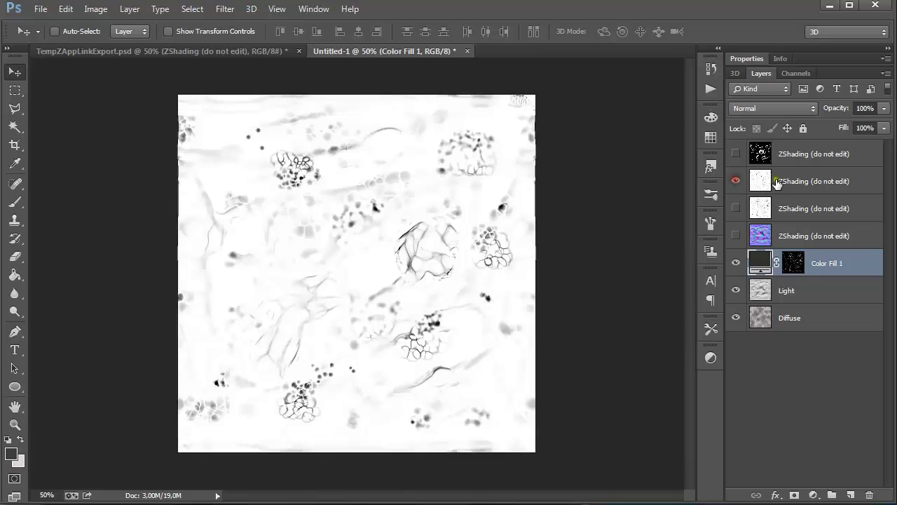
left_click(785, 180)
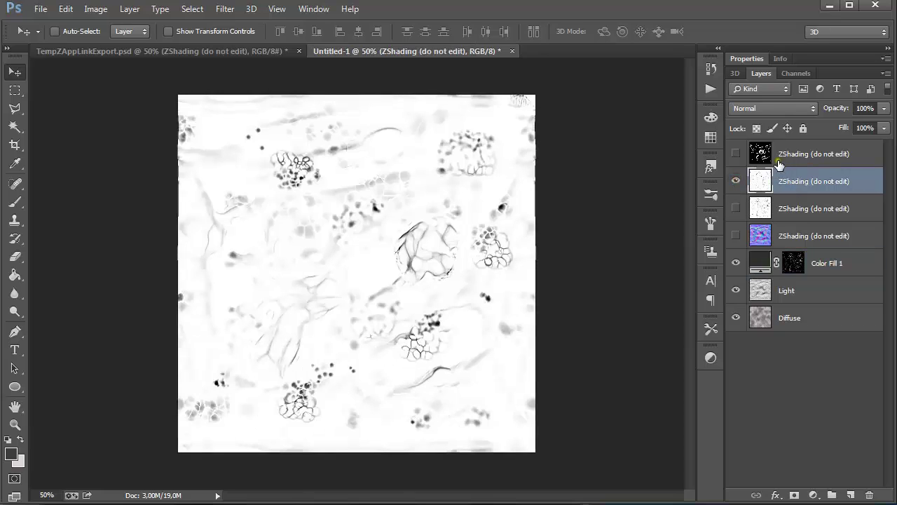
left_click(795, 73)
left_click(757, 91, "ctrl")
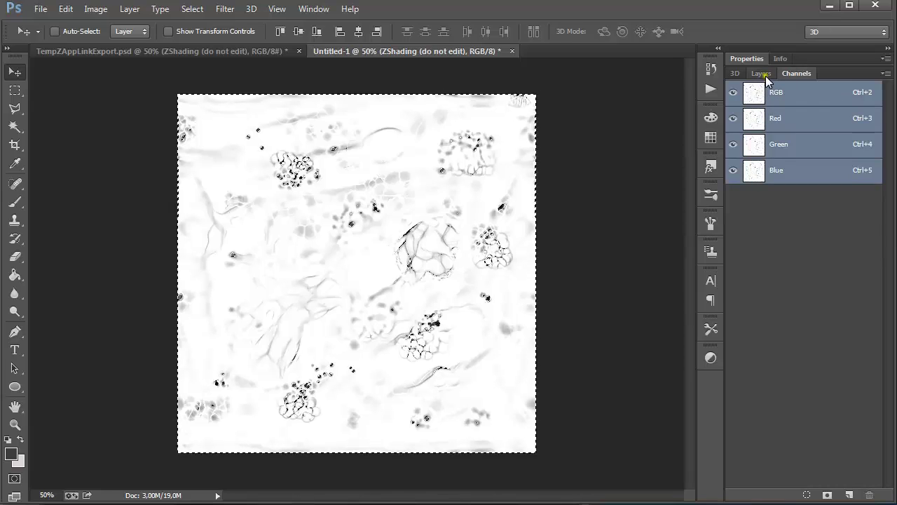
left_click(762, 74)
left_click(736, 181)
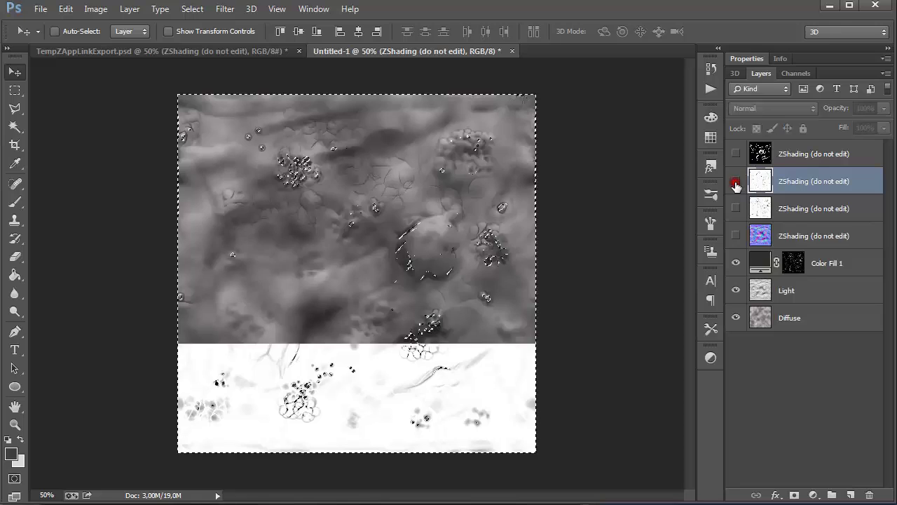
Step: Add a second solid colour fill layer above Color Fill 1, masked by the new selection, in Normal mode at 100% opacity
left_click(811, 265)
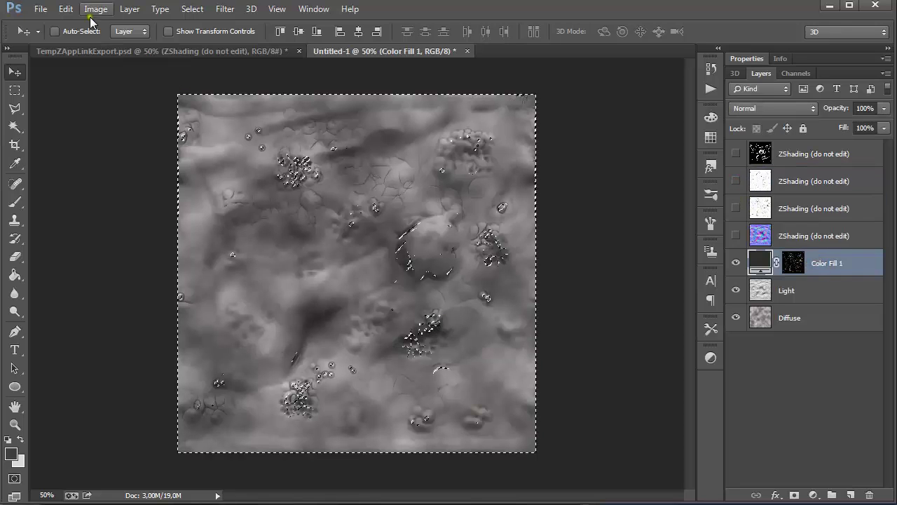
left_click(129, 9)
mouse_move(163, 131)
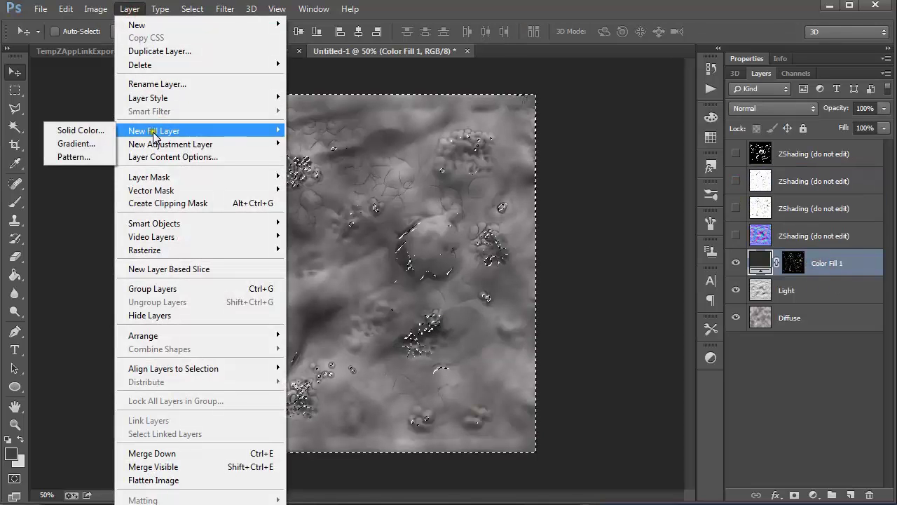
left_click(100, 132)
left_click(550, 135)
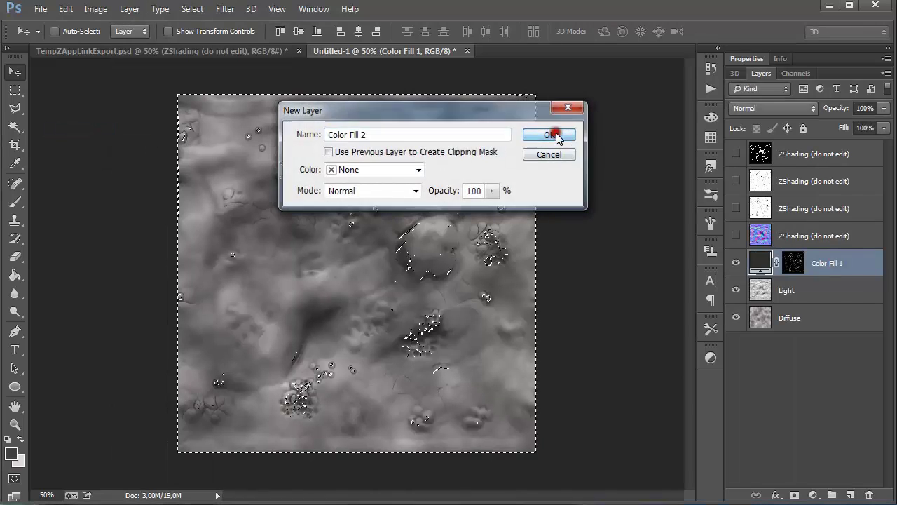
Step: Set the second fill layer's colour to the light warm grey #918d8d
mouse_move(675, 193)
left_mouse_down()
mouse_move(701, 207)
mouse_move(705, 154)
mouse_move(633, 162)
mouse_move(628, 186)
mouse_move(612, 168)
mouse_move(596, 166)
mouse_move(587, 145)
left_mouse_up()
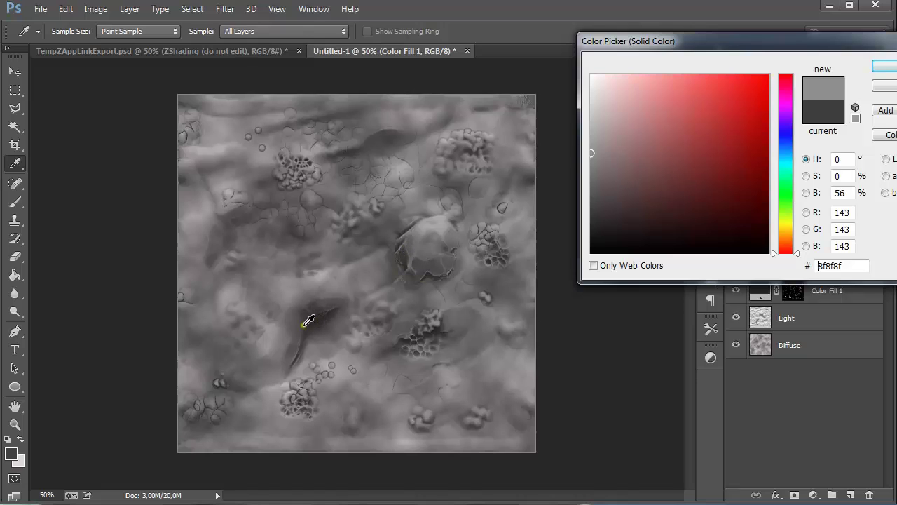
mouse_move(599, 148)
left_mouse_down()
mouse_move(588, 135)
mouse_move(595, 150)
left_mouse_up()
left_click(591, 146)
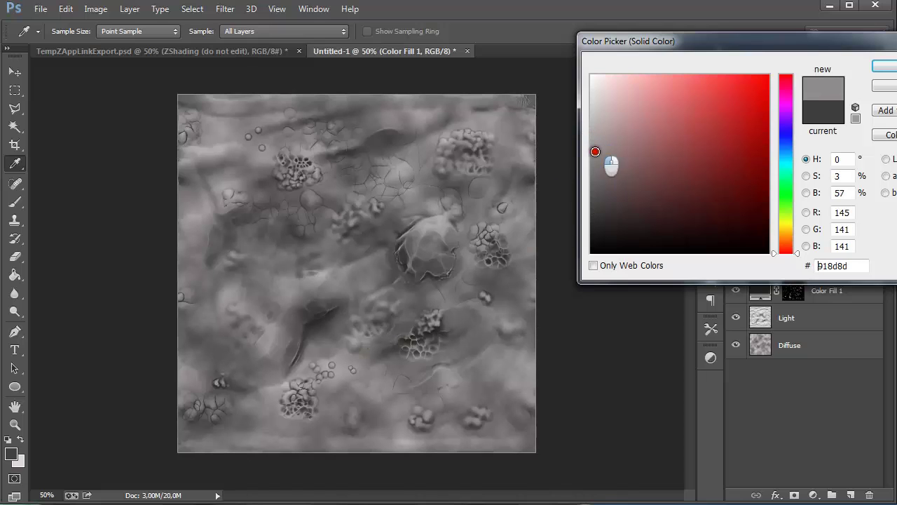
left_click(885, 66)
key("v")
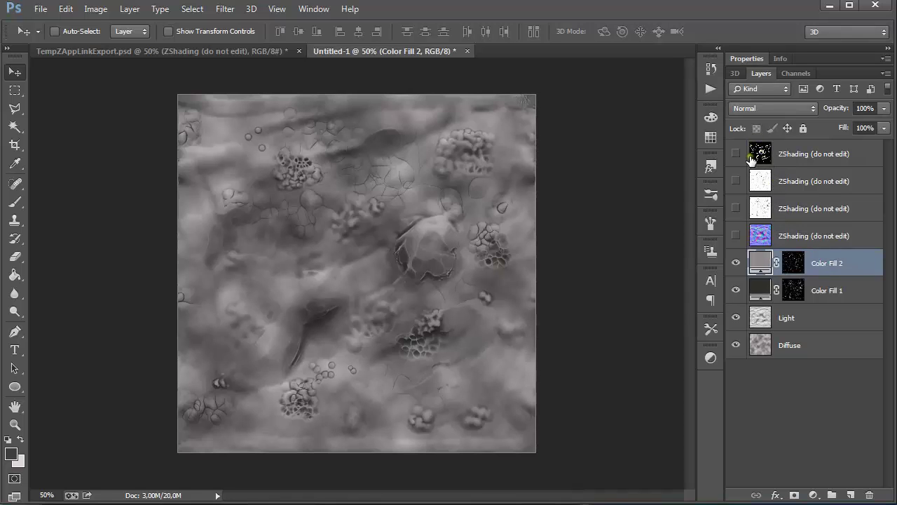
Step: Load the bright shapes of the topmost black-and-white pass as a selection from its RGB channel, and hide that pass again
left_click(735, 153)
left_click(753, 150)
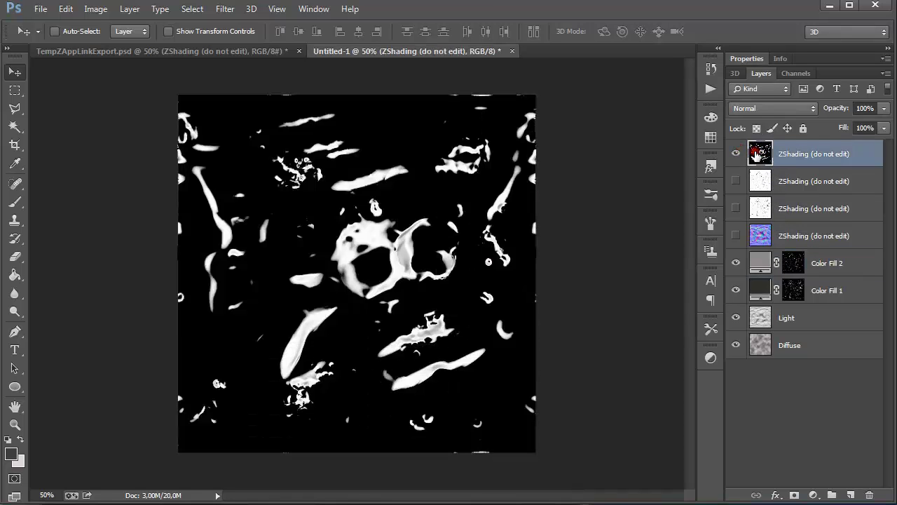
left_click(796, 73)
left_click(761, 96, "ctrl")
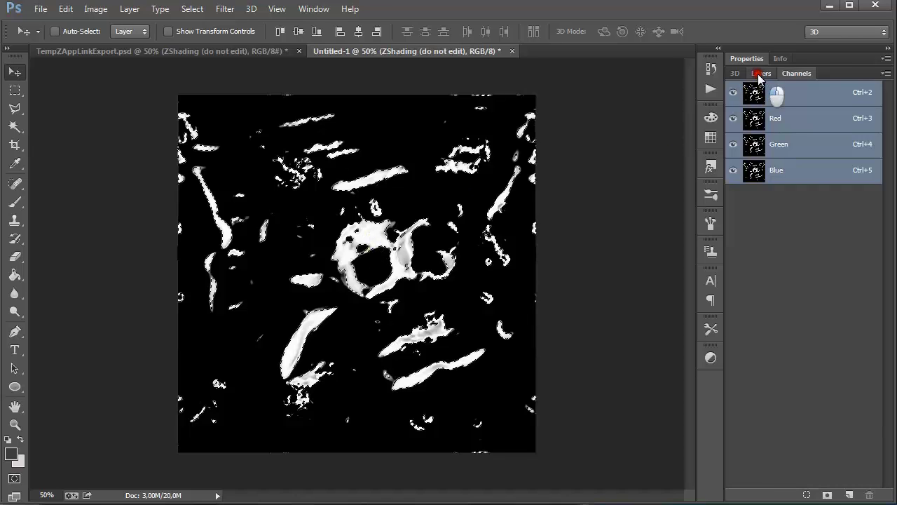
left_click(761, 72)
left_click(735, 154)
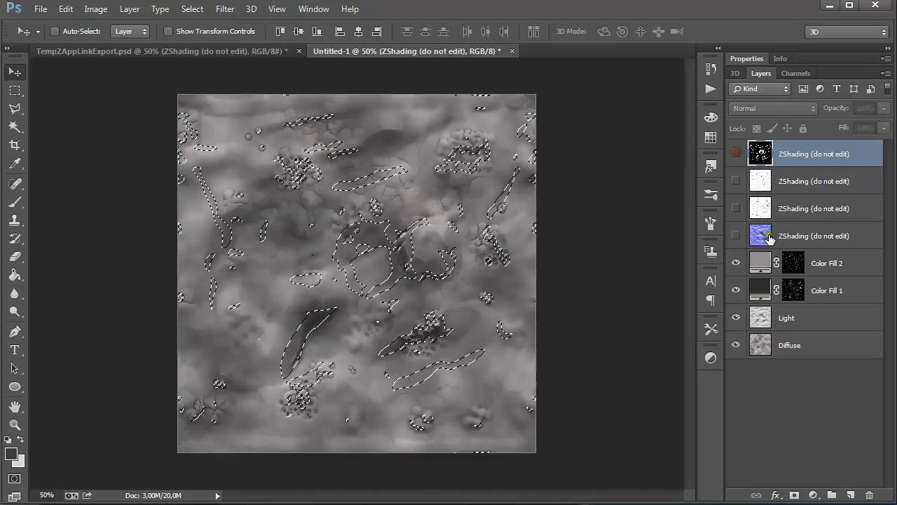
Step: Add a third solid colour fill layer above Color Fill 2, masked by the current selection, in dark grey #414040
left_click(815, 268)
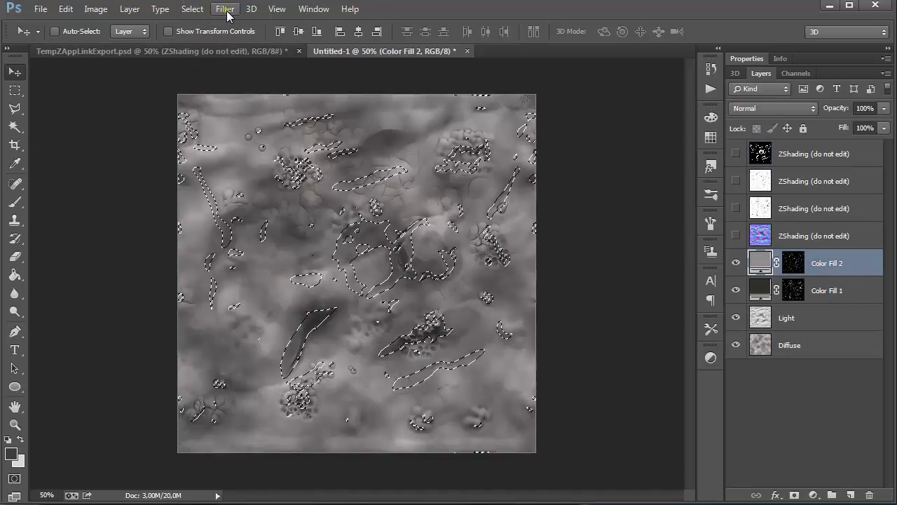
left_click(130, 9)
mouse_move(170, 132)
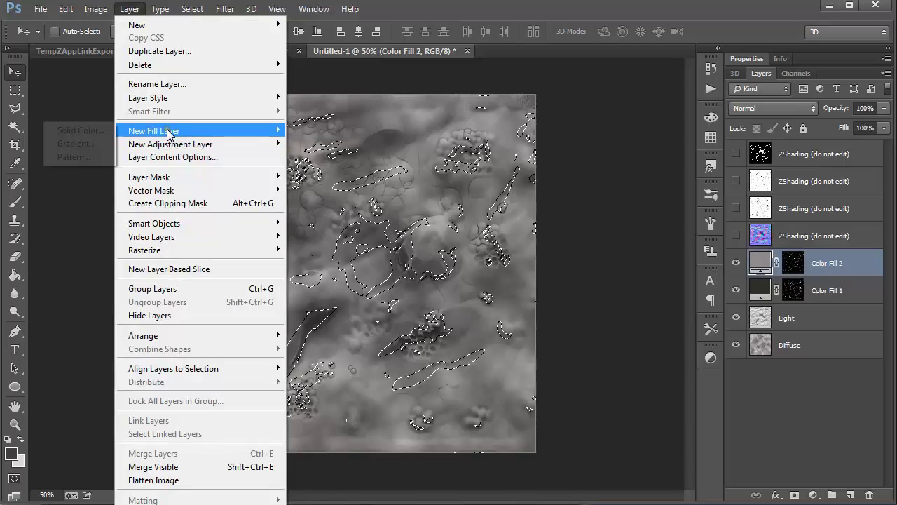
left_click(88, 130)
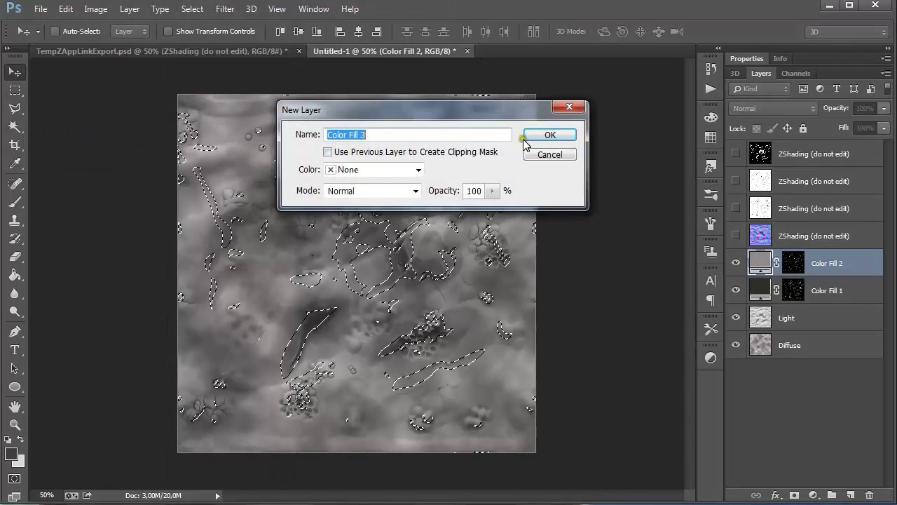
left_click(539, 133)
mouse_move(621, 228)
left_mouse_down()
mouse_move(605, 217)
mouse_move(605, 173)
mouse_move(597, 224)
mouse_move(601, 210)
mouse_move(592, 208)
left_mouse_up()
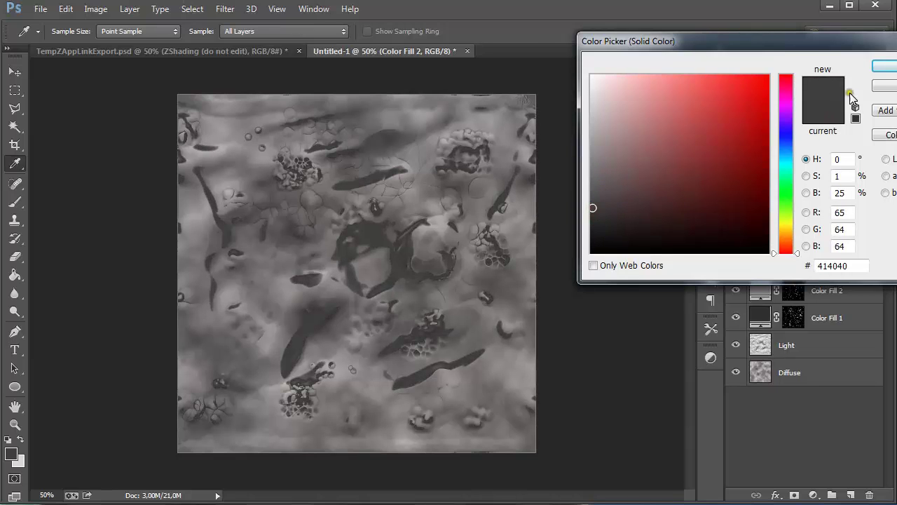
left_click(885, 66)
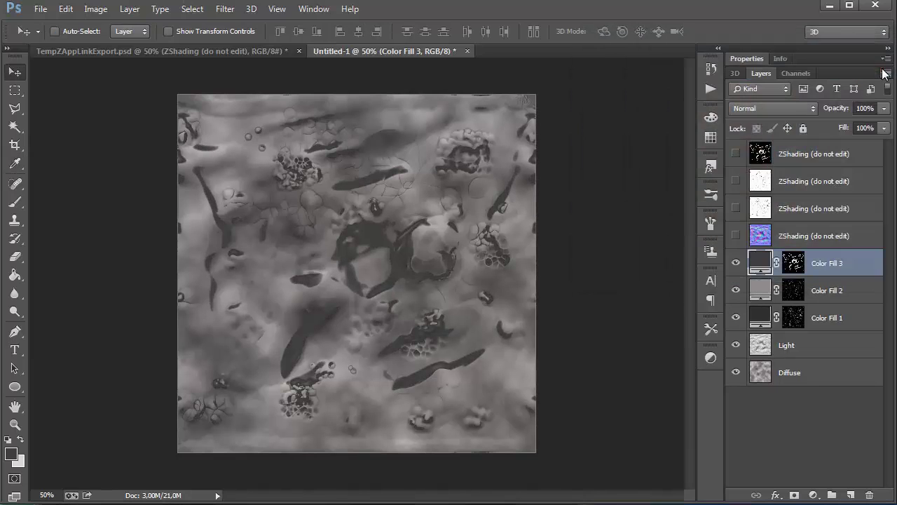
Step: Hide Color Fill 3 and Color Fill 2, and make Color Fill 1 the active layer
left_click(735, 263)
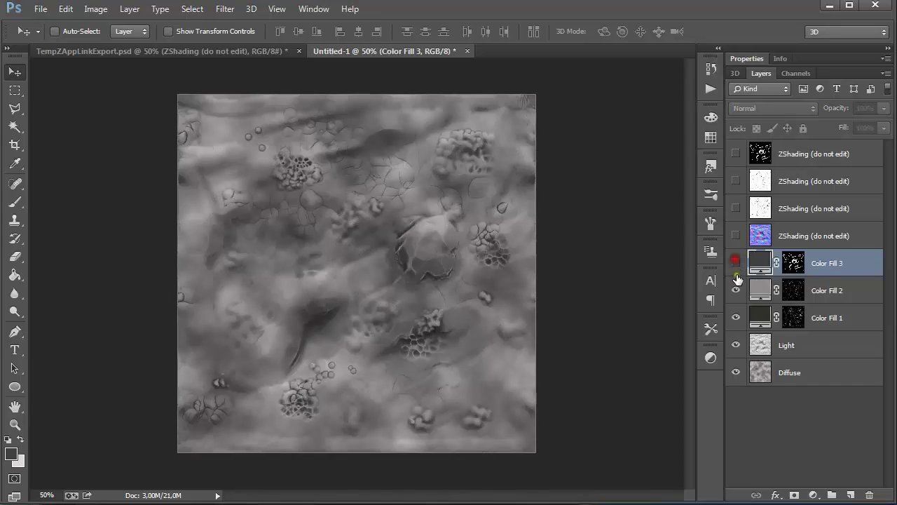
left_click(736, 289)
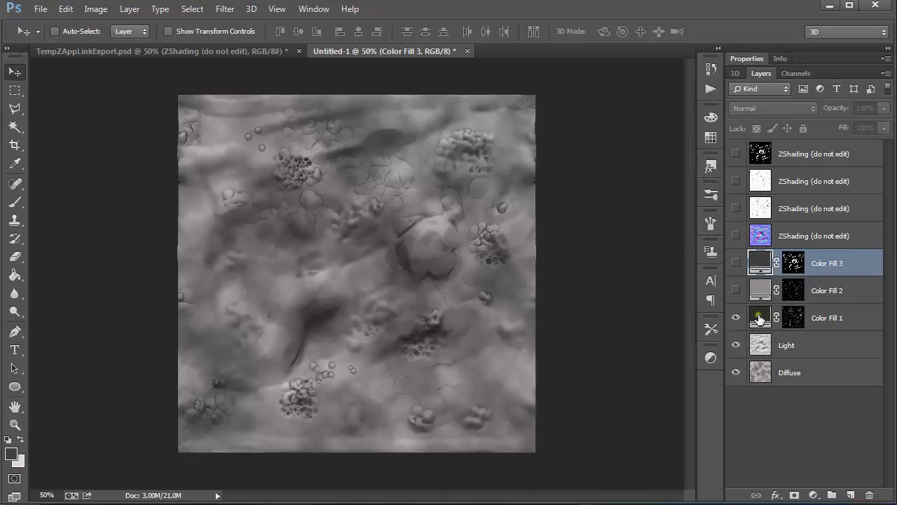
left_click(837, 317)
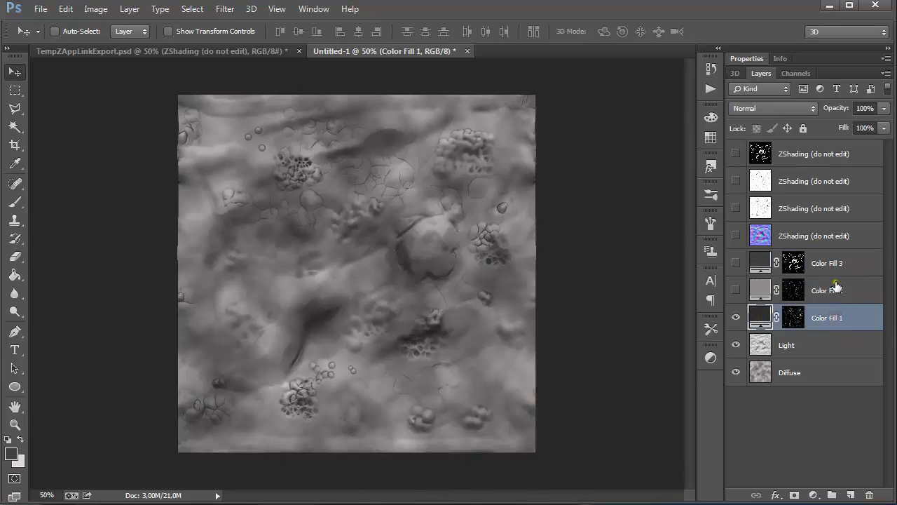
Step: Compare blend modes on Color Fill 1 and set it to Linear Dodge (Add)
left_click(790, 108)
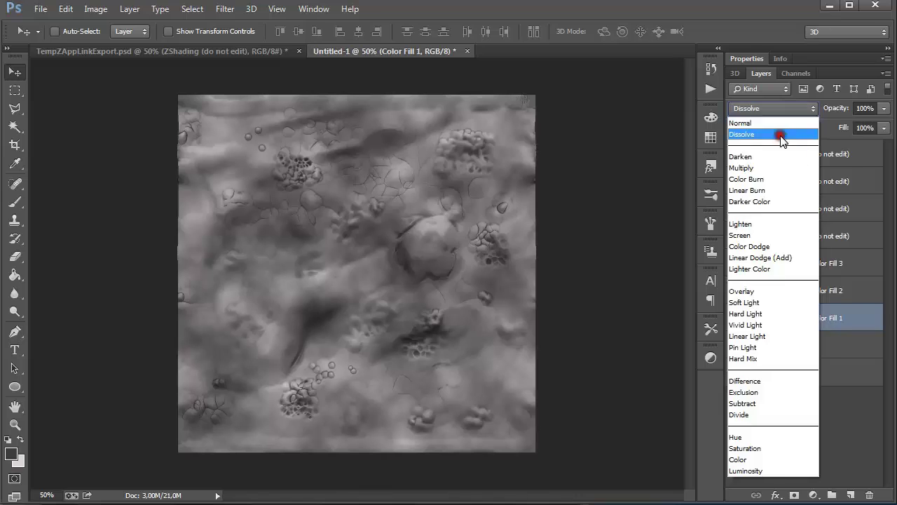
left_click(781, 135)
scroll(767, 105, "down", 1)
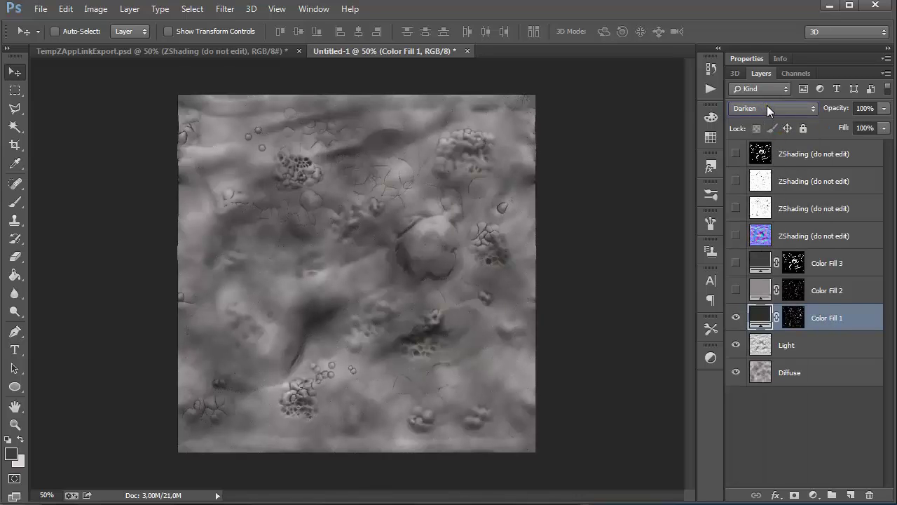
scroll(767, 109, "down", 1)
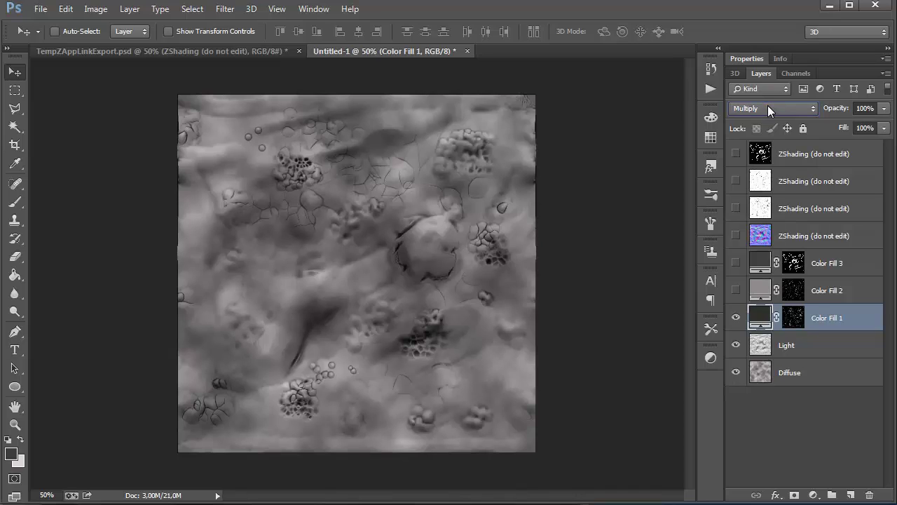
scroll(767, 105, "down", 1)
scroll(775, 106, "down", 3)
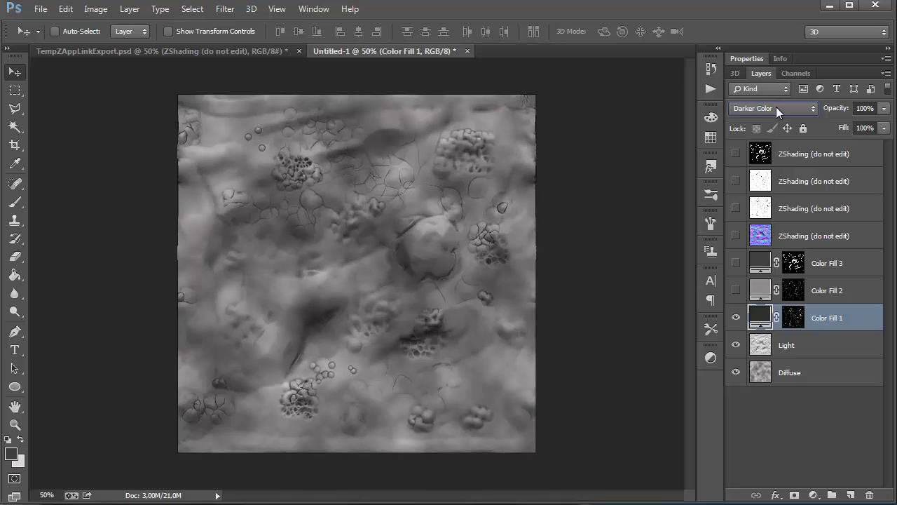
scroll(777, 106, "down", 3)
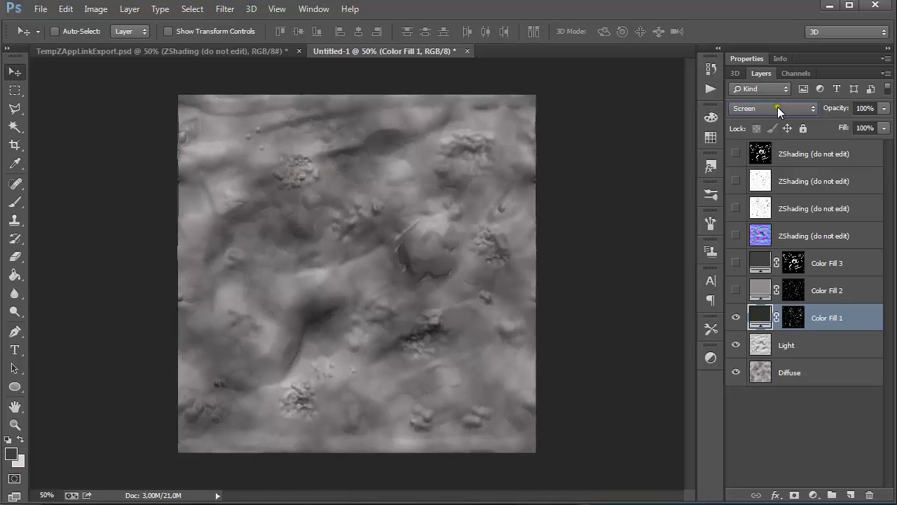
scroll(777, 107, "down", 1)
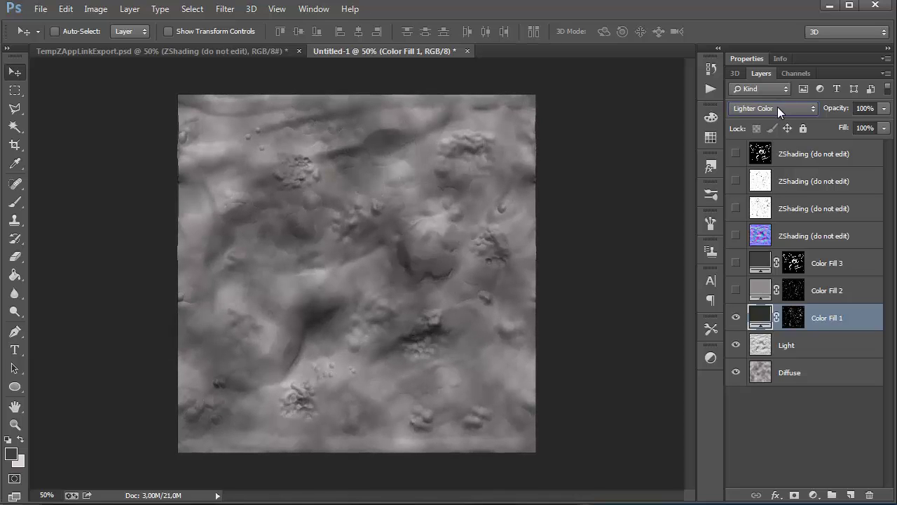
scroll(778, 106, "up", 1)
scroll(777, 107, "down", 1)
scroll(778, 106, "up", 1)
scroll(778, 107, "down", 3)
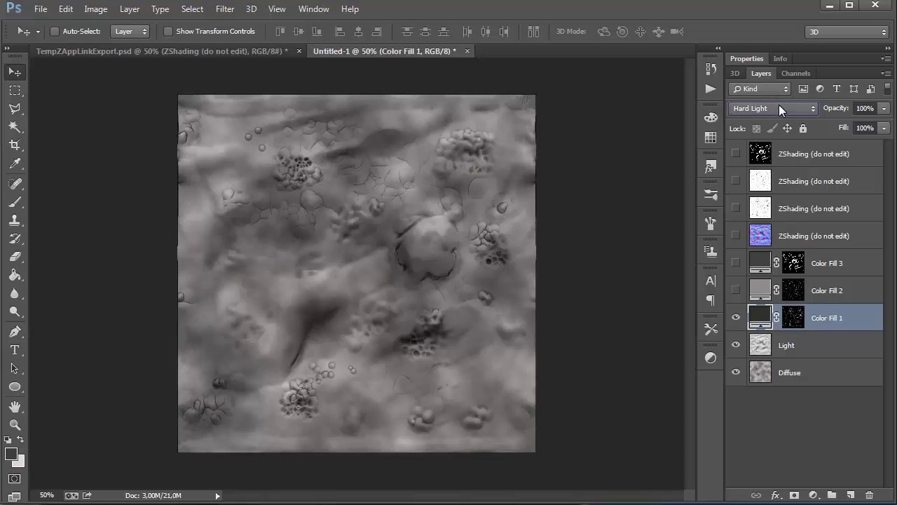
scroll(778, 105, "up", 3)
scroll(778, 103, "up", 1)
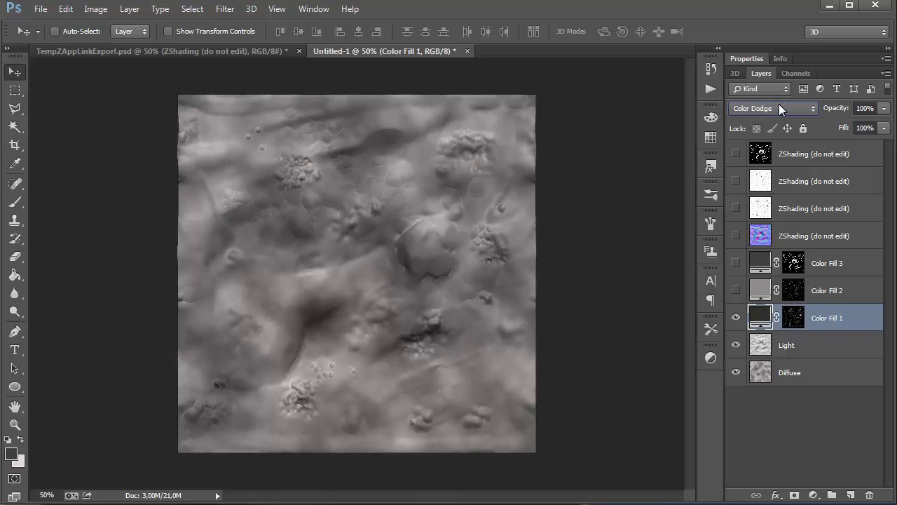
scroll(779, 104, "down", 1)
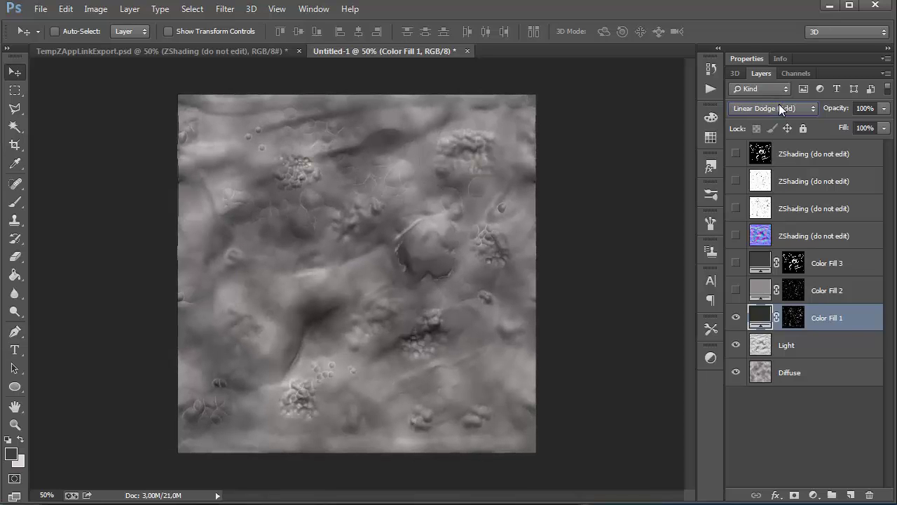
Step: Show Color Fill 2 again, try several blend modes on it and set it to Lighten
left_click(735, 290)
left_click(755, 294)
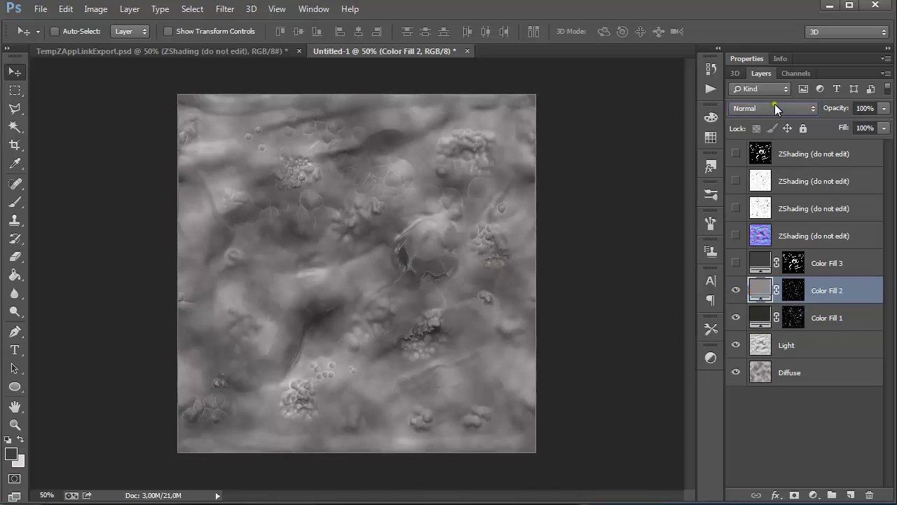
left_click(775, 105)
left_click(772, 135)
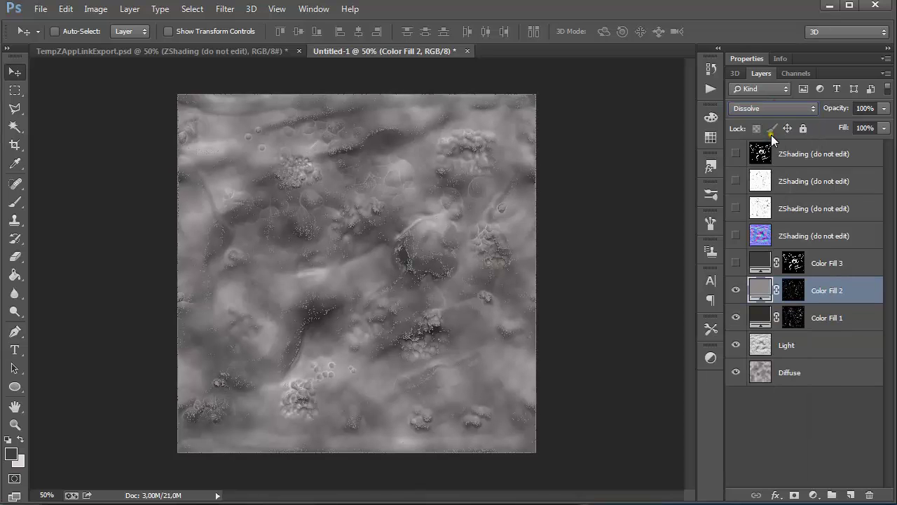
key("Down")
key("Down")
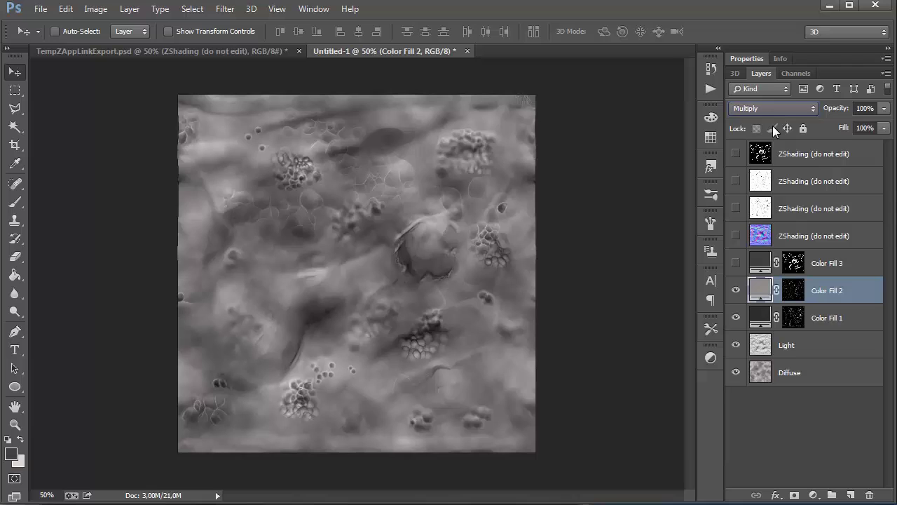
key("Down")
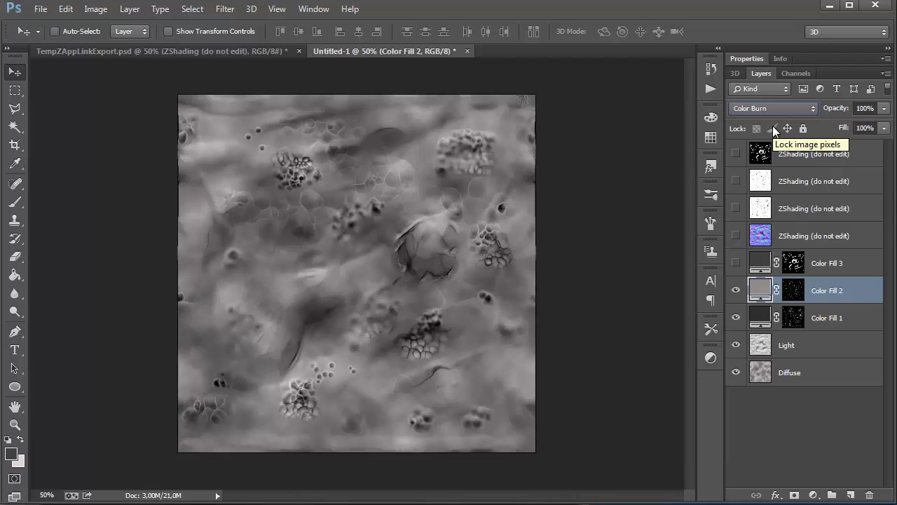
key("Down")
key("Down")
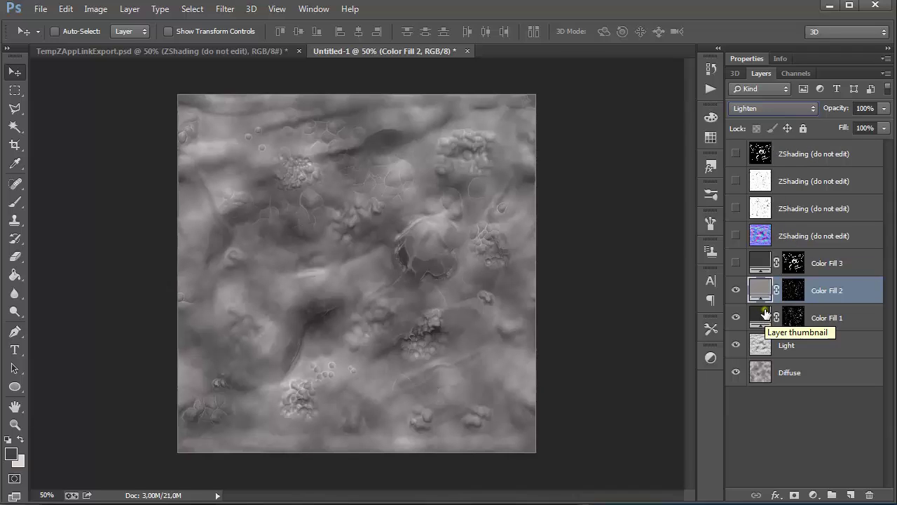
Step: Show Color Fill 3 again, set its blend mode to Overlay and lower its opacity to 15%
left_click(736, 262)
left_click(755, 262)
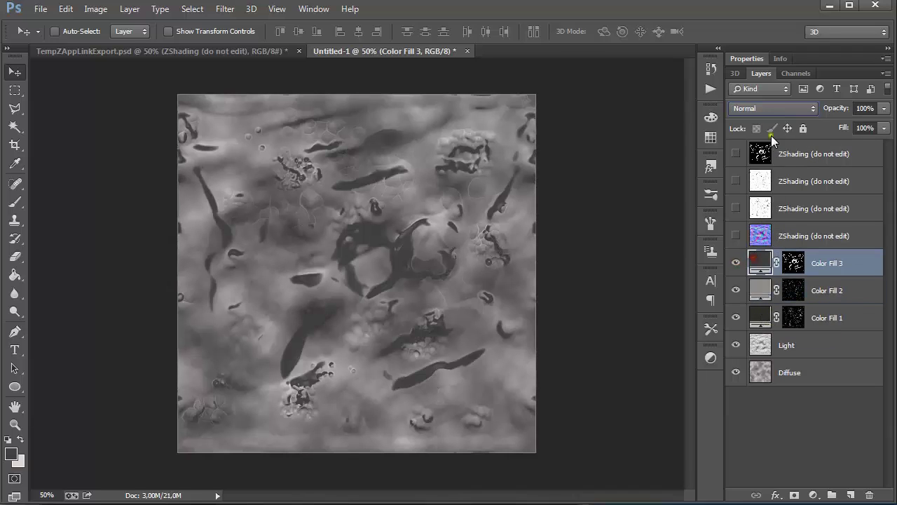
left_click(765, 109)
left_click(764, 135)
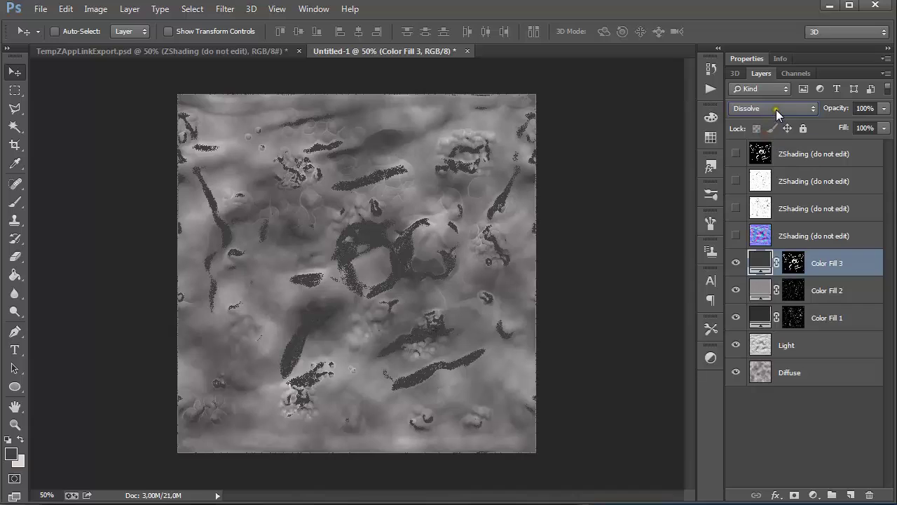
scroll(776, 109, "down", 4)
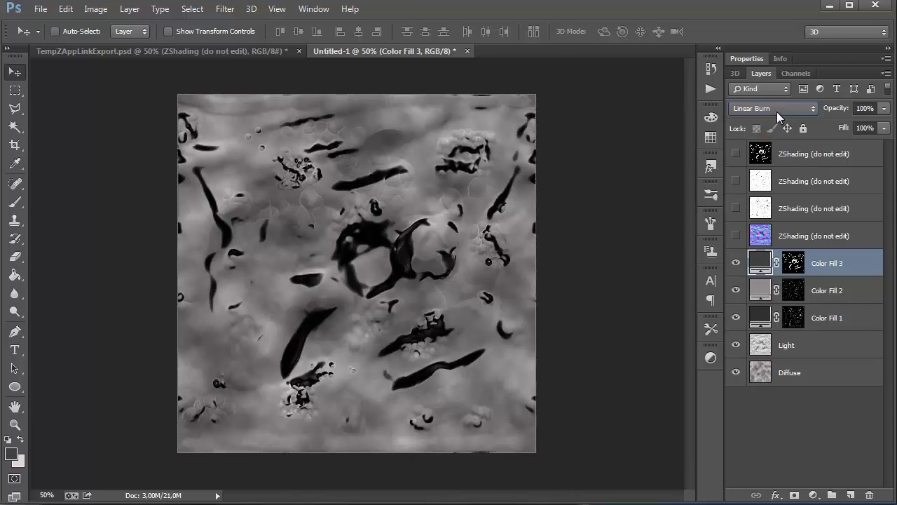
scroll(776, 110, "down", 3)
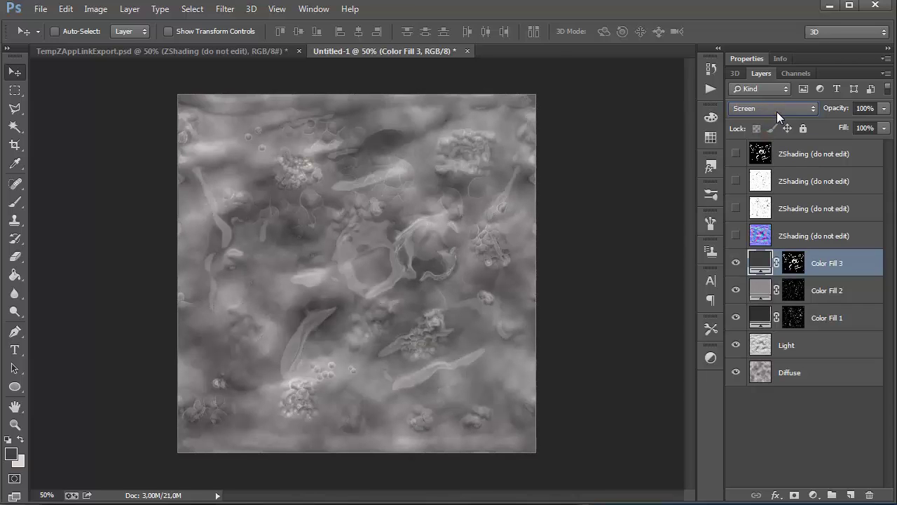
scroll(777, 111, "down", 1)
scroll(777, 112, "down", 3)
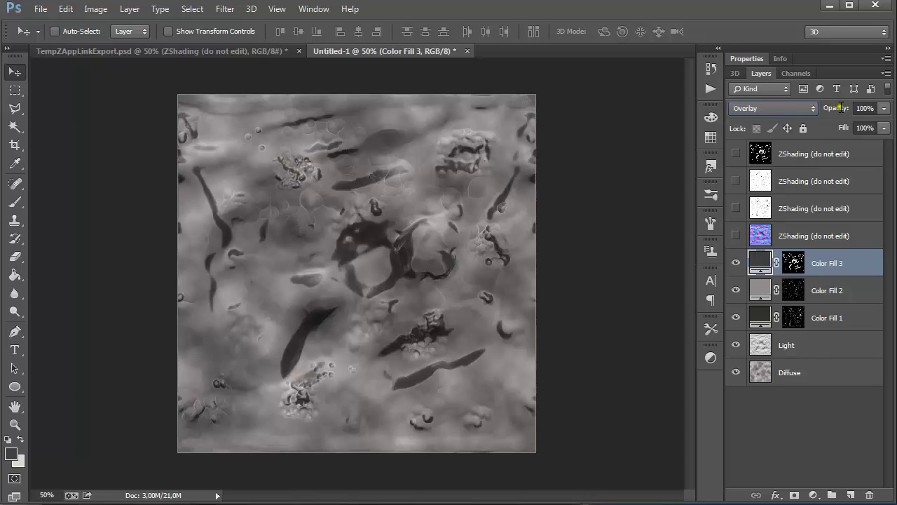
left_click(884, 109)
left_click_drag(869, 124, 821, 127)
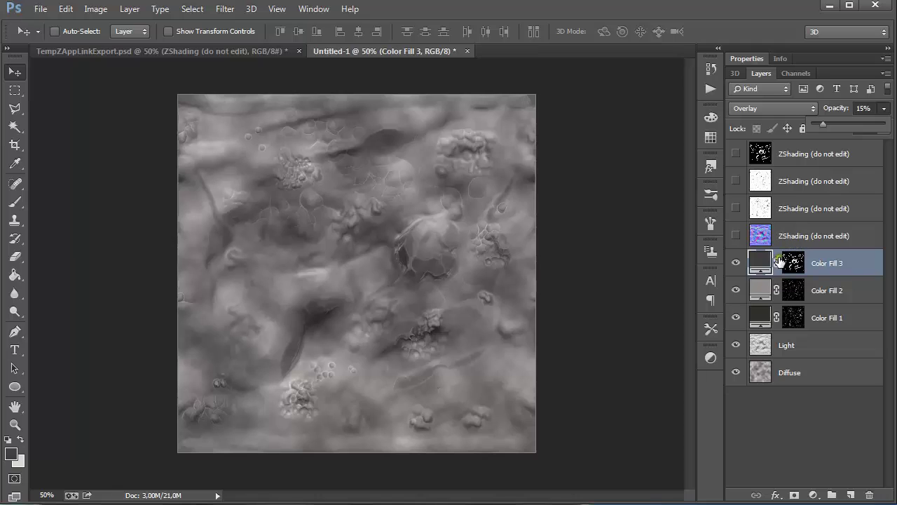
Step: Add a new empty layer directly above the Diffuse layer
left_click(815, 350)
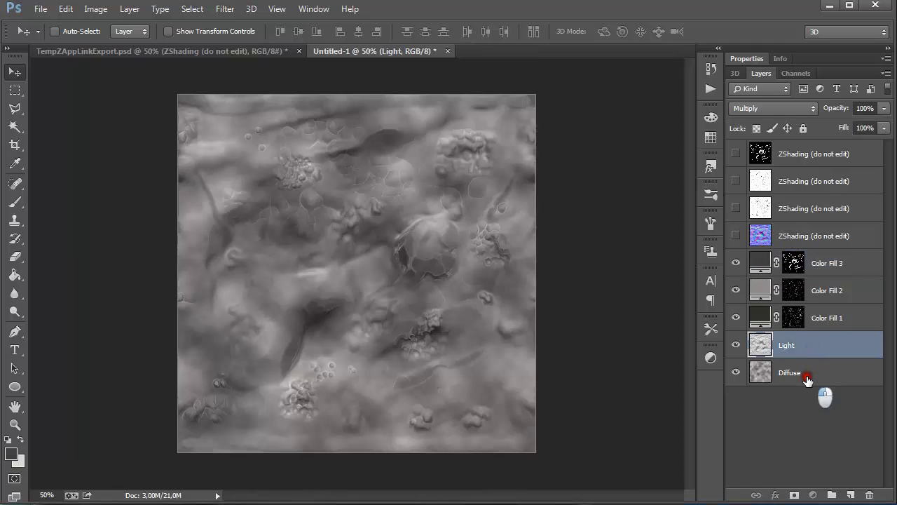
left_click(807, 379)
left_click(851, 494)
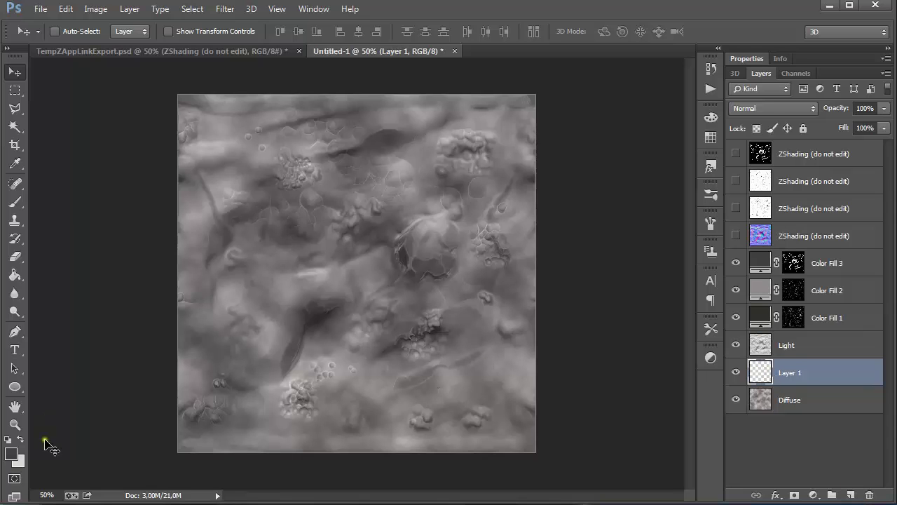
Step: Render Clouds on the new layer using a saturated dark green foreground and the default white background
left_click(8, 439)
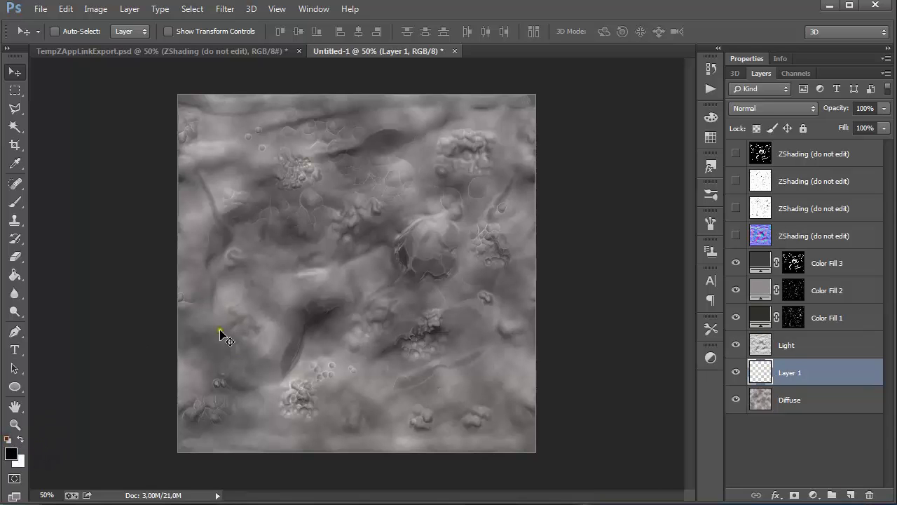
key("i")
left_click(12, 454)
left_click(703, 145)
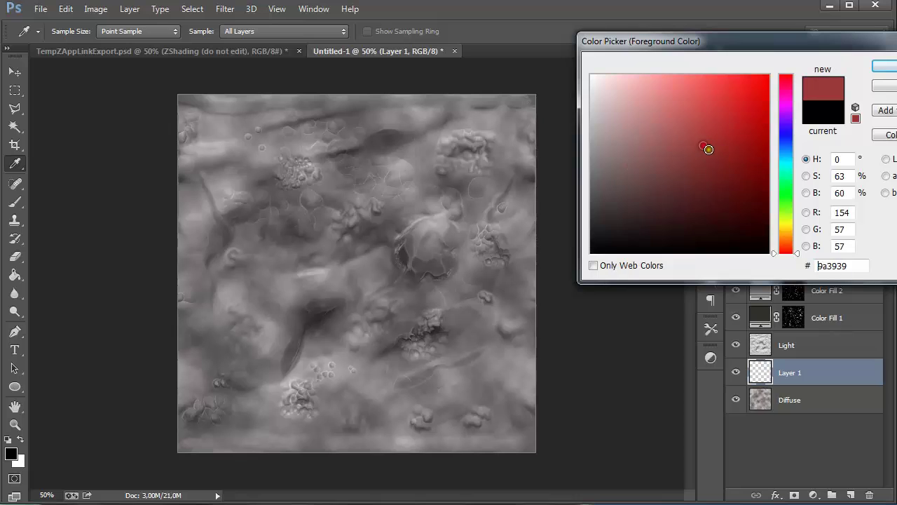
mouse_move(785, 230)
left_mouse_down()
mouse_move(788, 196)
mouse_move(742, 166)
left_mouse_up()
left_click(880, 66)
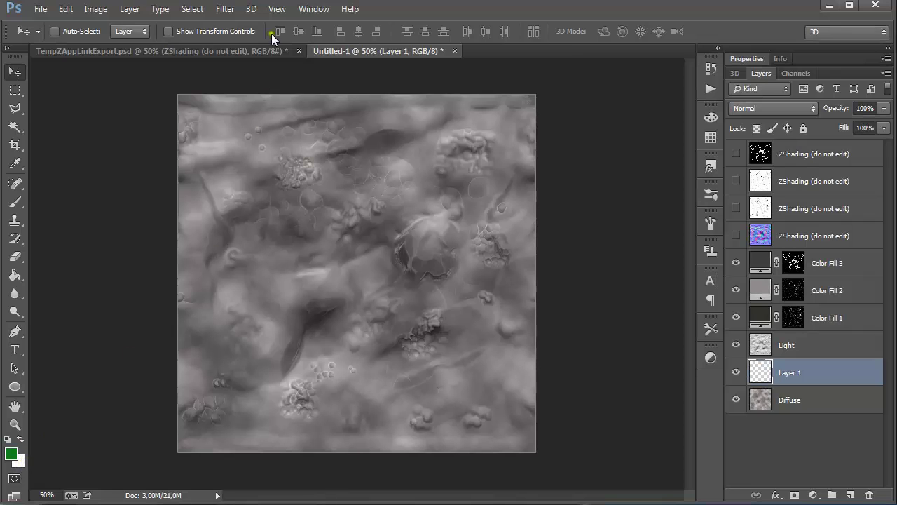
left_click(224, 10)
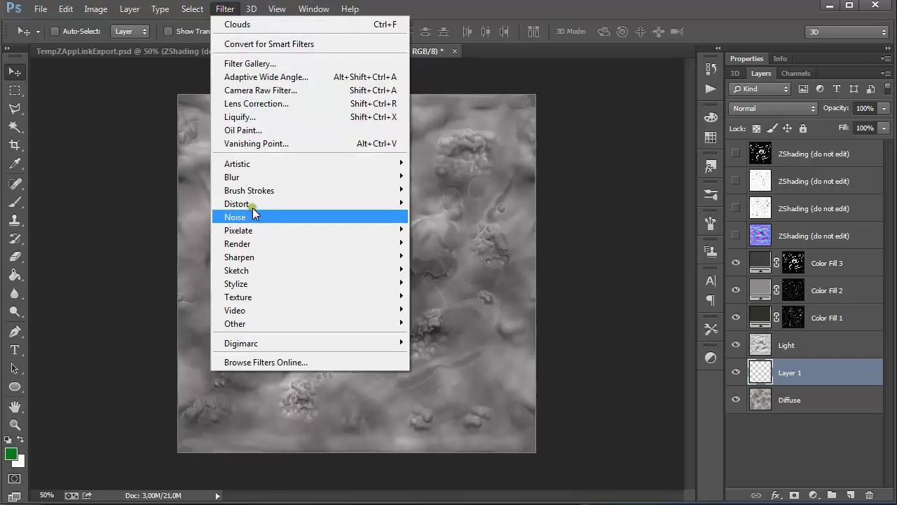
left_click(268, 24)
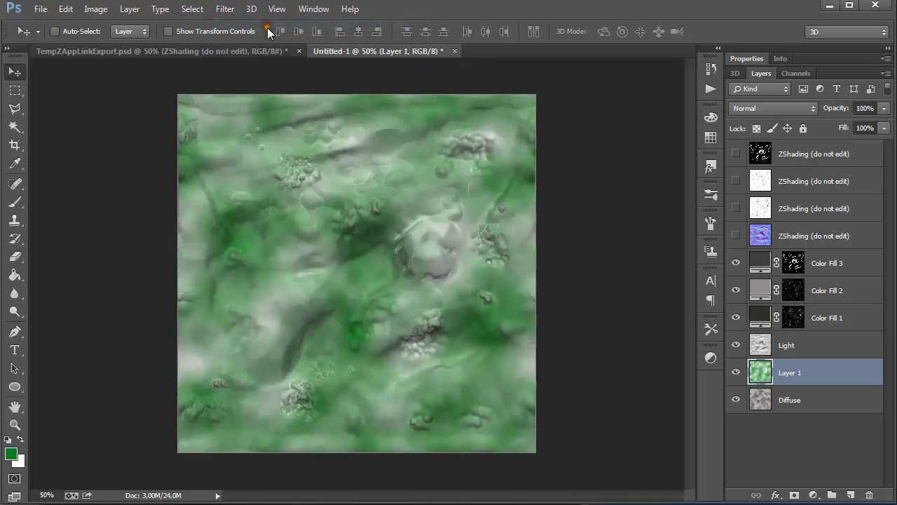
Step: Try the Multiply and Overlay blend modes on the green clouds layer and toggle its visibility to compare the result
left_click(764, 108)
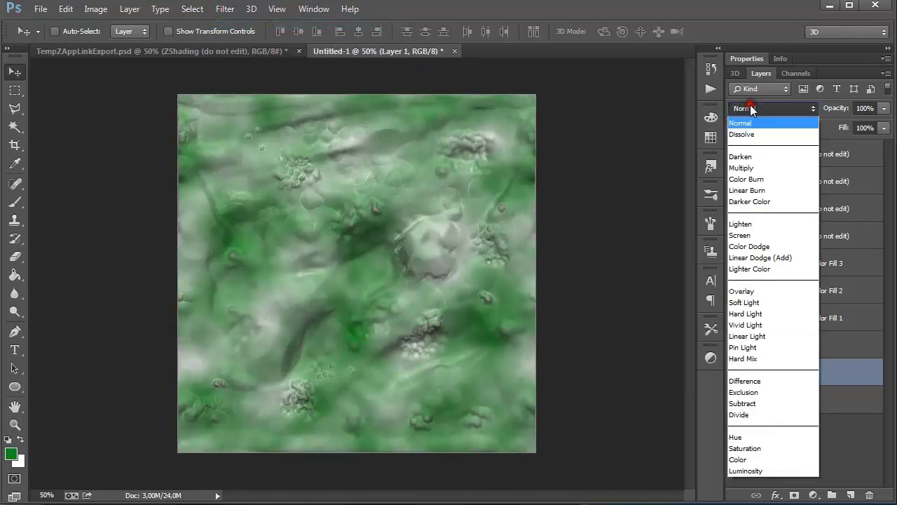
left_click(760, 168)
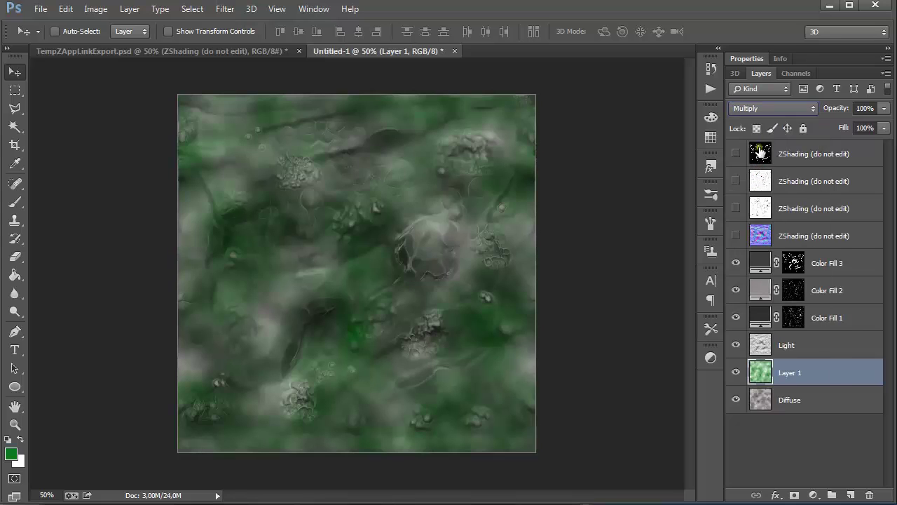
left_click(760, 112)
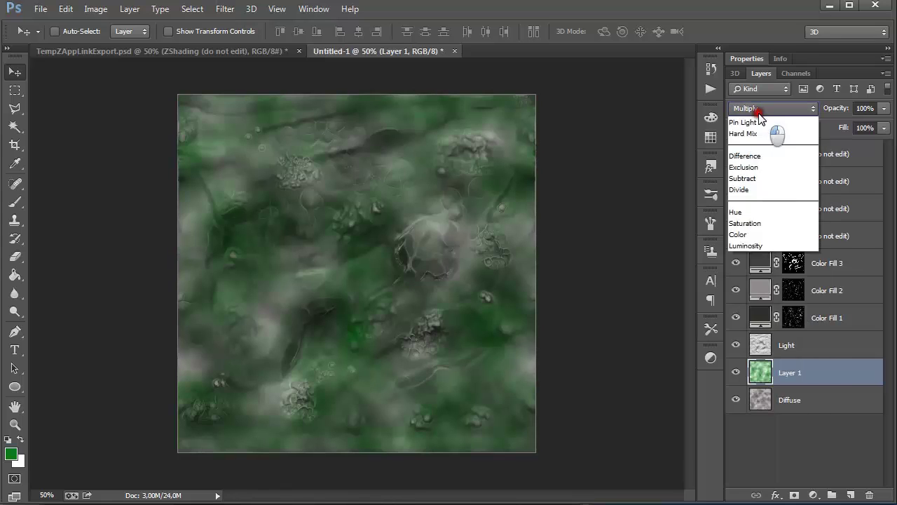
left_click(761, 291)
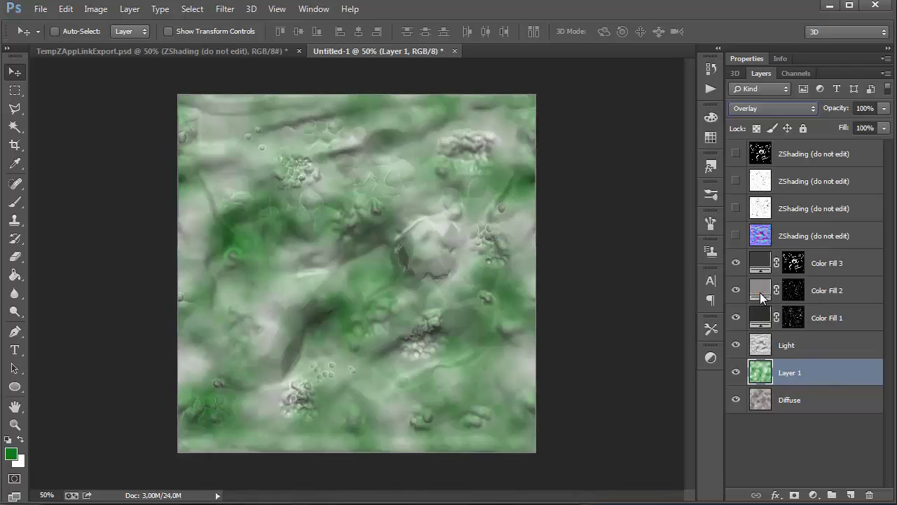
left_click(735, 372)
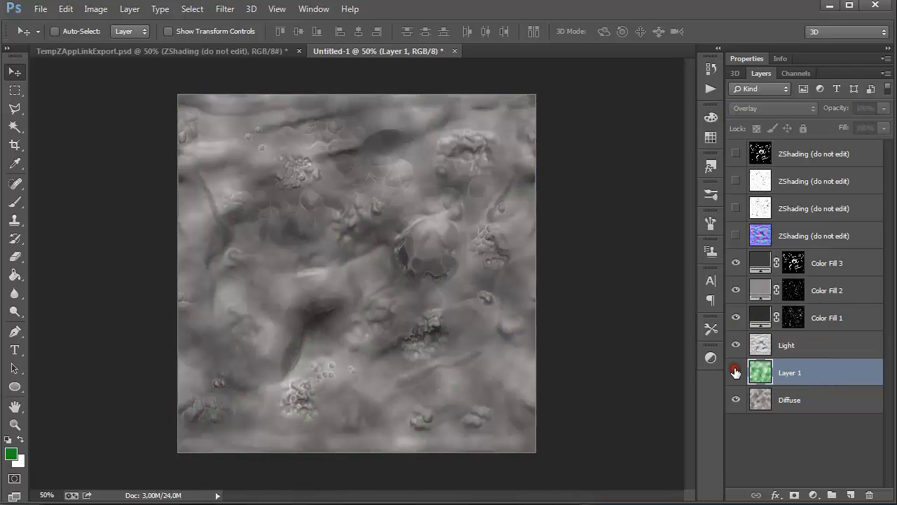
left_click(736, 372)
left_click(735, 372)
left_click(735, 372)
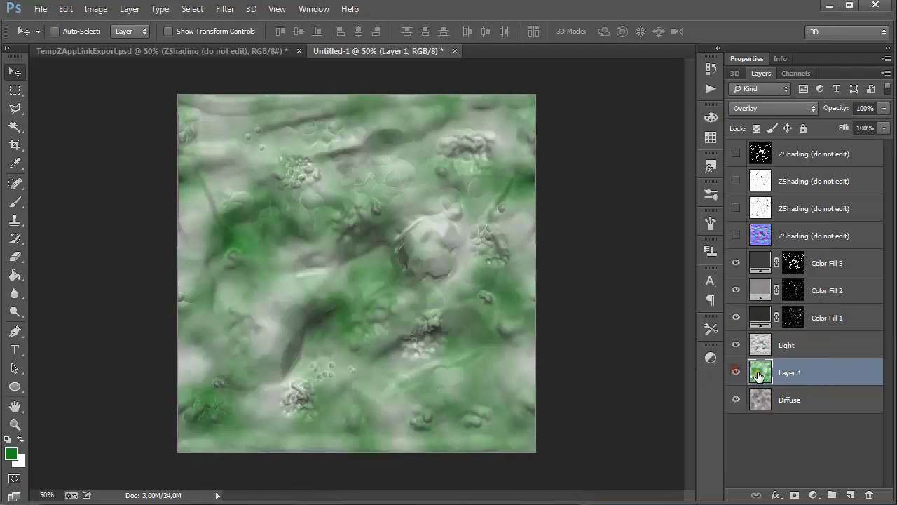
Step: Cycle the green clouds layer through the blend modes from Normal onward and settle on Soft Light
left_click(773, 108)
left_click(768, 118)
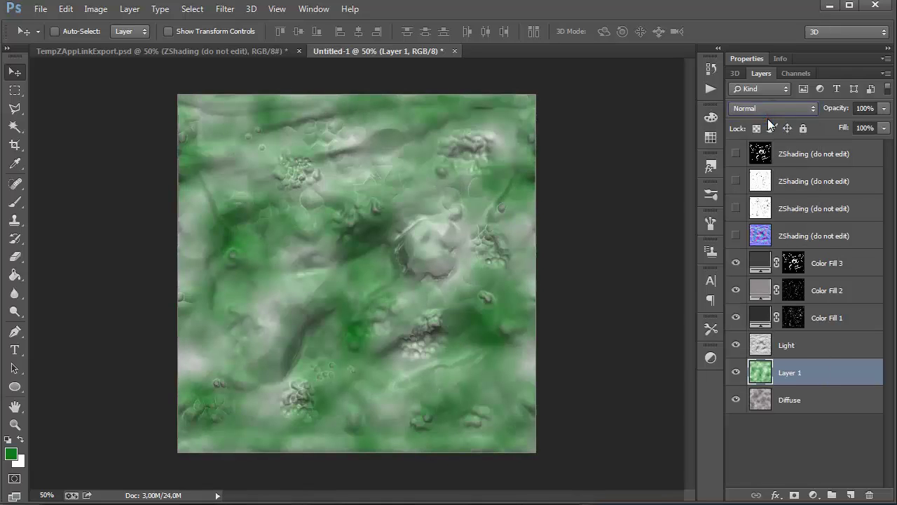
key("Down")
key("Down")
key("Down")
key("Down")
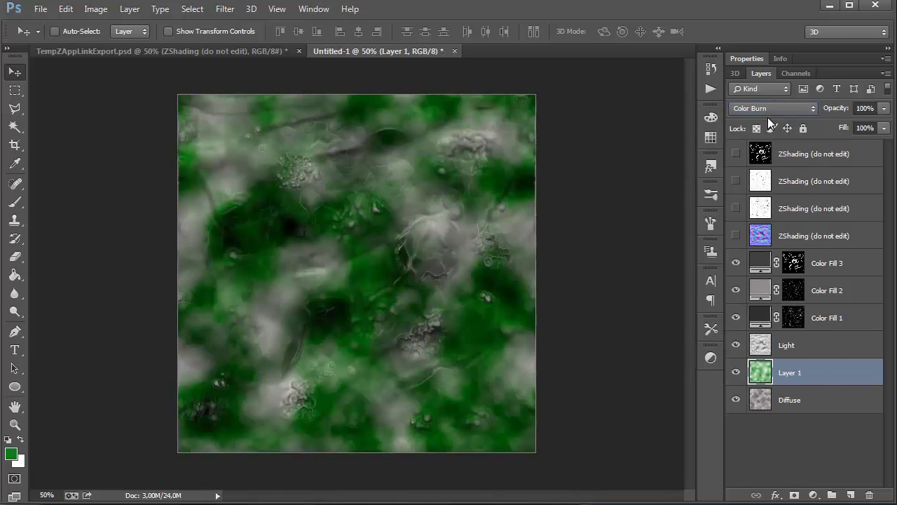
key("Down")
key("Down")
key("Down")
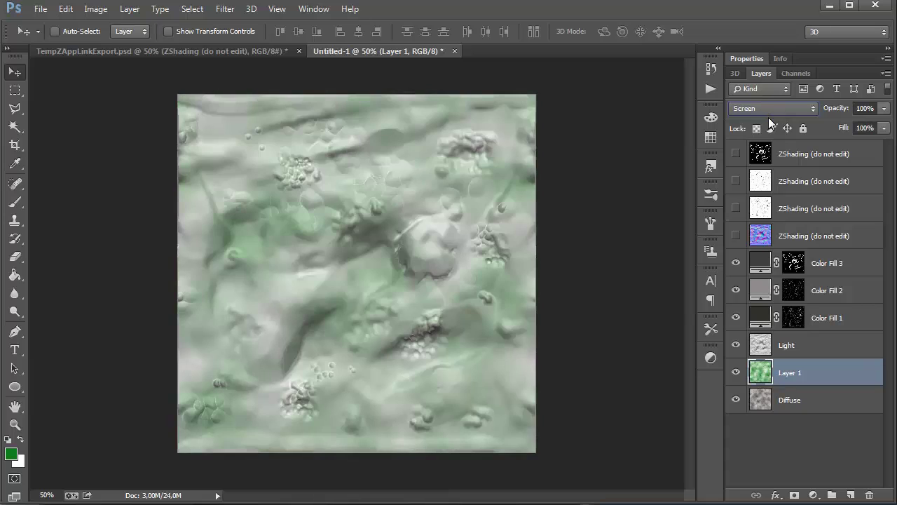
key("Down")
key("Up")
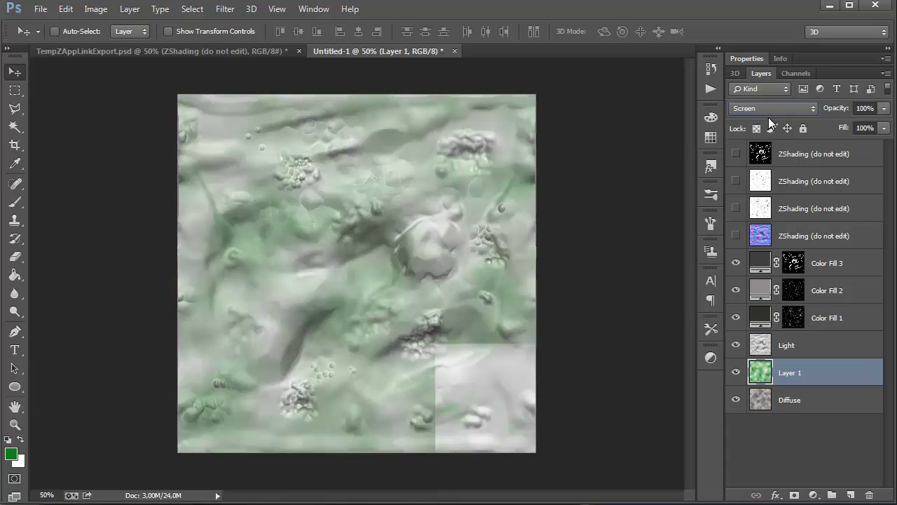
key("Down")
key("Down")
key("Down")
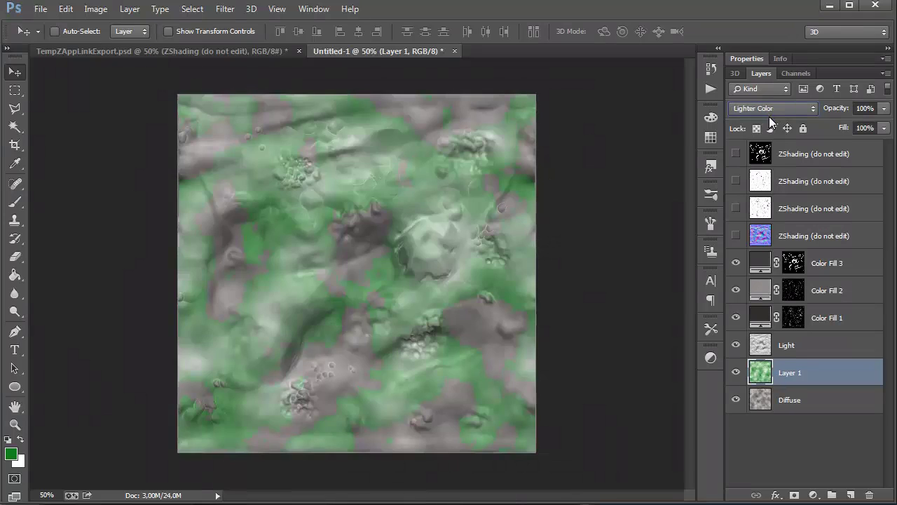
key("Down")
key("Down")
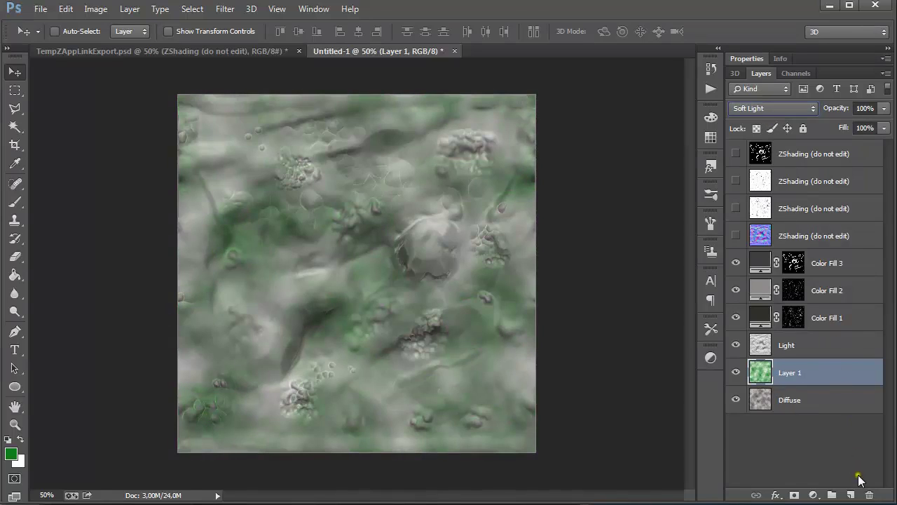
Step: Add a new layer above the green clouds layer and set the foreground colour to a yellow around #c4c220
left_click(850, 495)
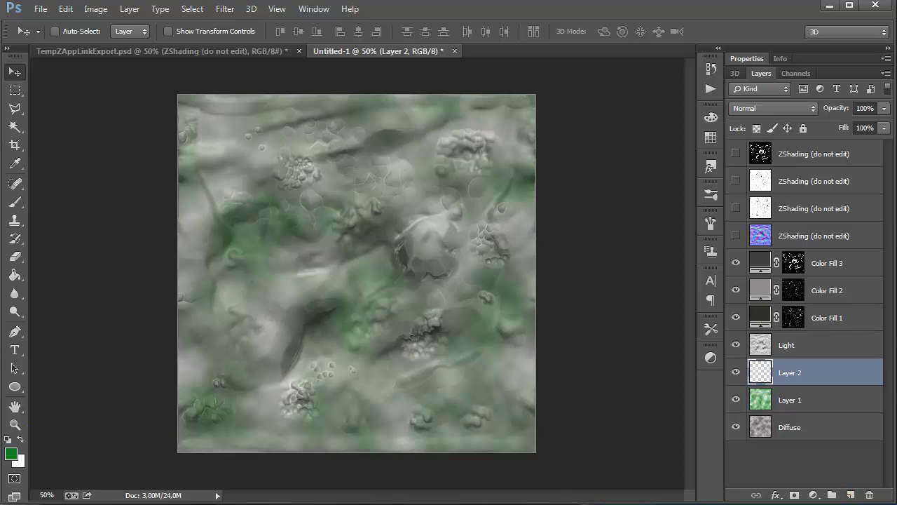
left_click(10, 454)
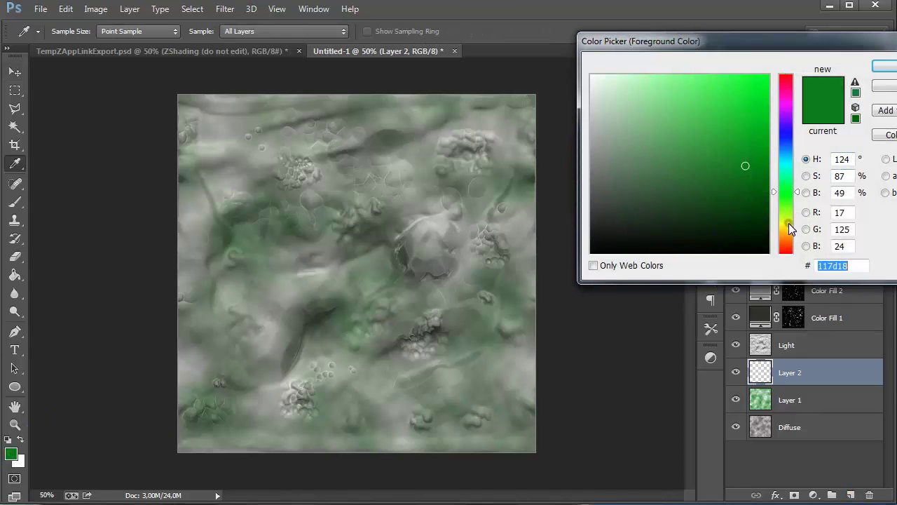
left_click(788, 223)
left_click_drag(745, 136, 739, 116)
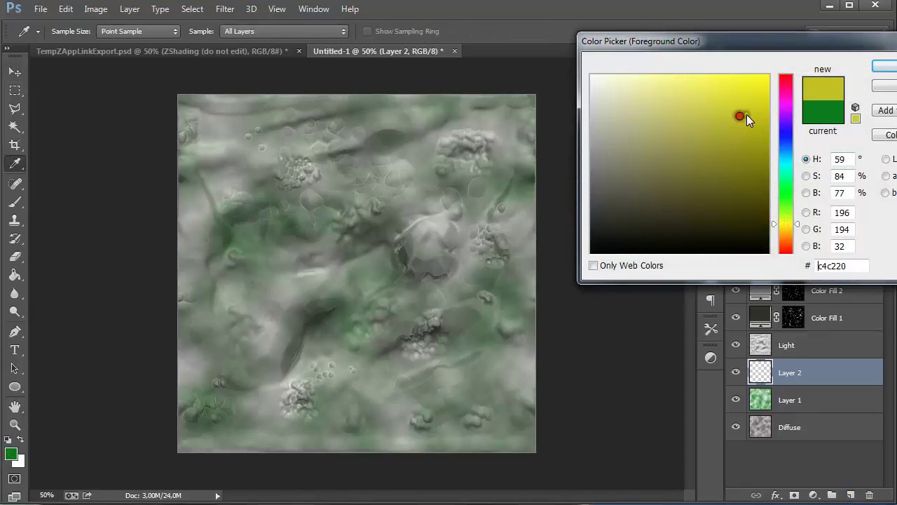
left_click(888, 67)
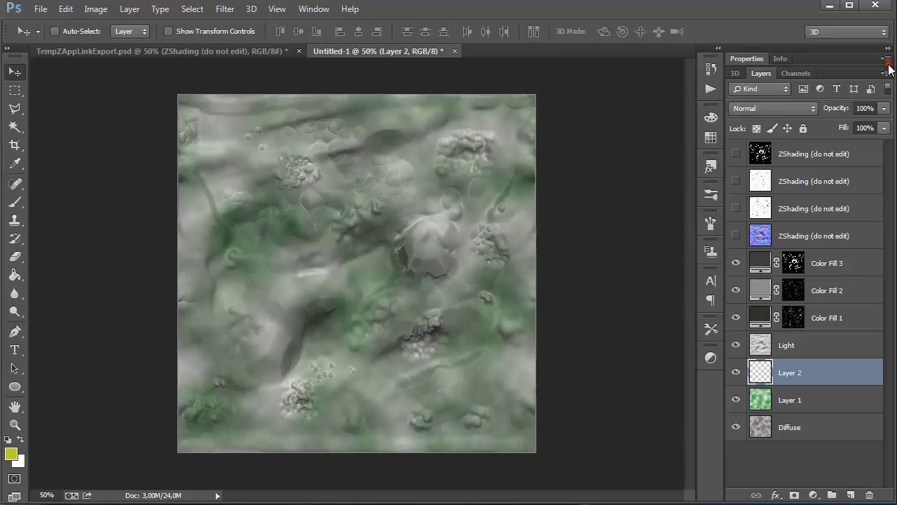
Step: Render Clouds on the new empty layer with the yellow foreground, then reapply the filter for a different pattern
left_click(225, 9)
left_click(232, 23)
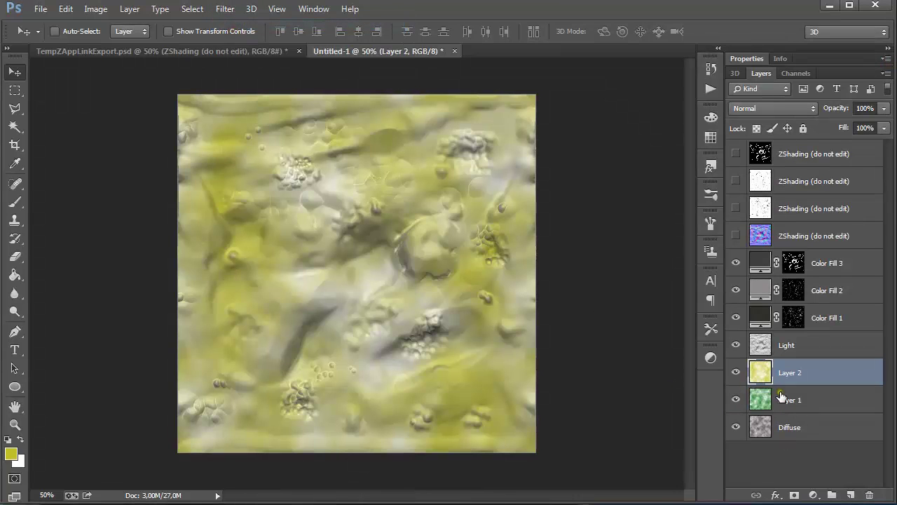
key("ctrl+f")
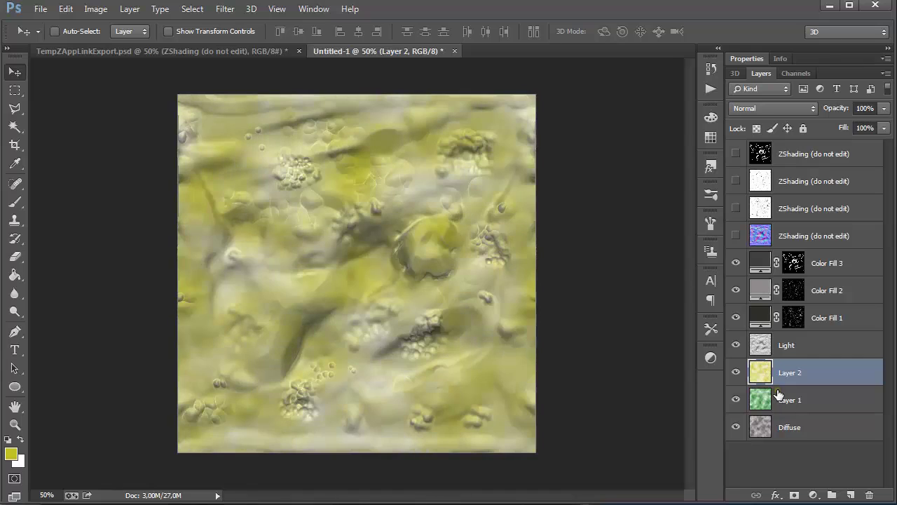
Step: Set the yellow clouds layer's blend mode to Soft Light and lower its opacity to about 46%
left_click(774, 108)
left_click(765, 303)
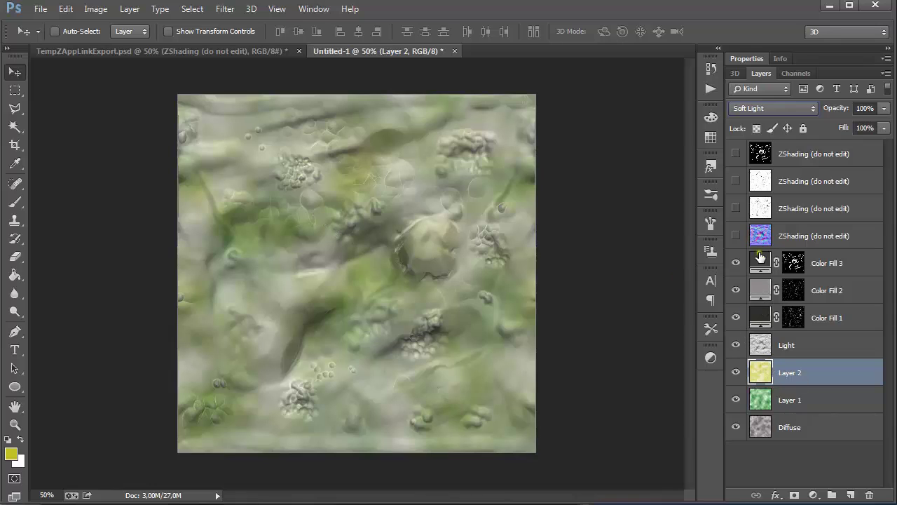
left_click(762, 115)
left_click(764, 113)
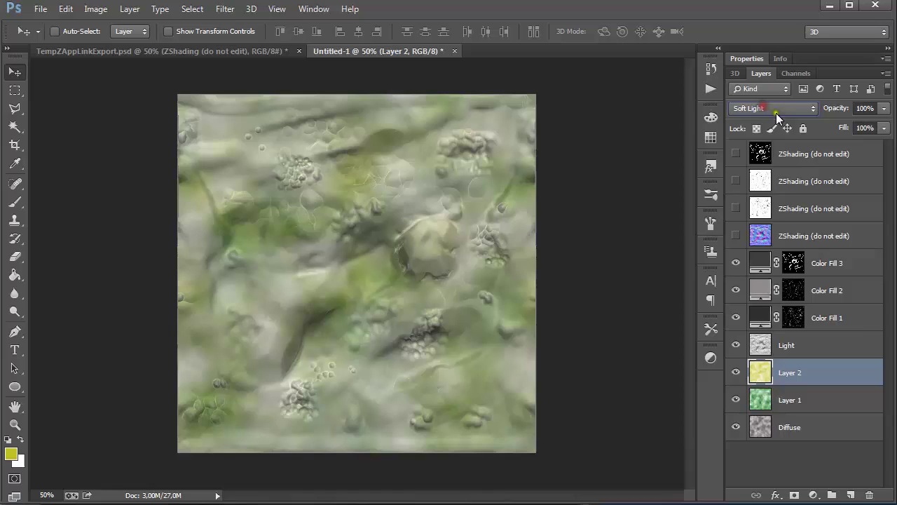
left_click(884, 108)
left_click_drag(879, 126, 845, 124)
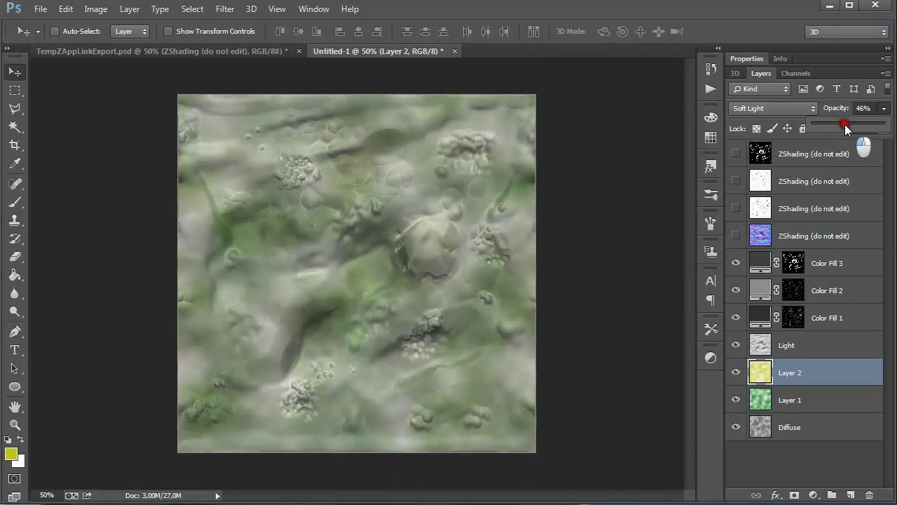
Step: Lower the opacity of the green clouds layer, Layer 1, to 32%
left_click(813, 405)
left_click(883, 110)
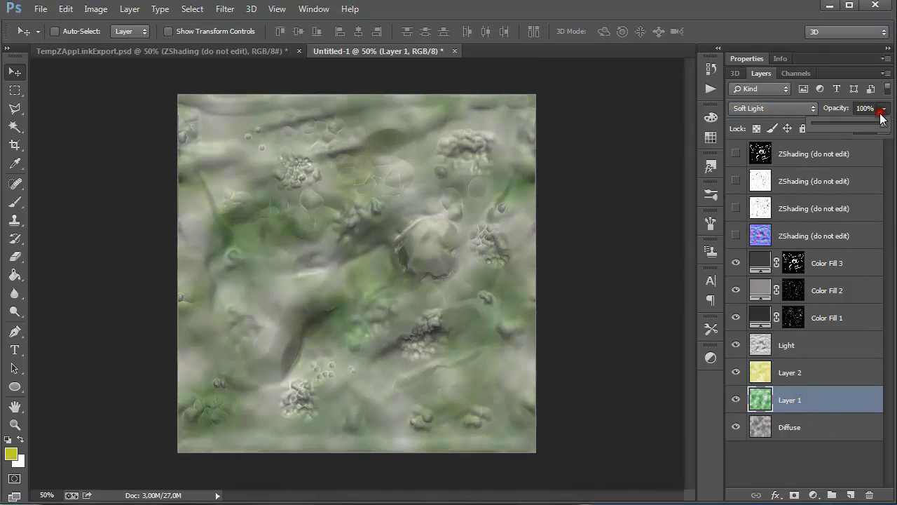
left_click_drag(851, 123, 834, 130)
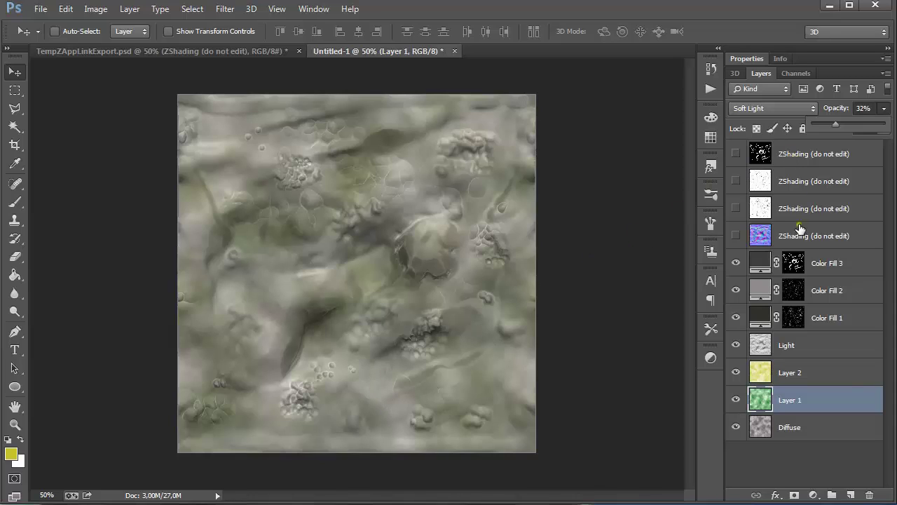
Step: Stamp all visible layers into a new layer above Color Fill 3 and offset it +512 px horizontally, -512 px vertically with Wrap Around
left_click(822, 261)
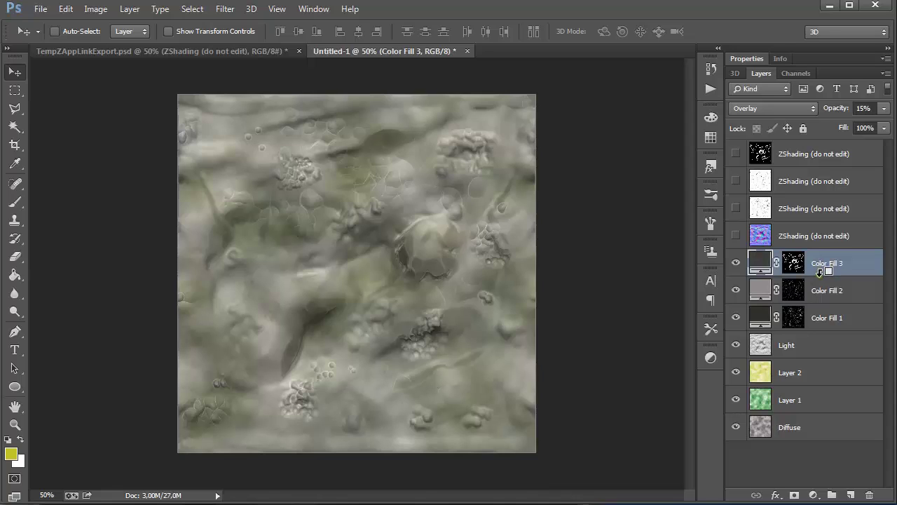
key("ctrl+shift+alt+e")
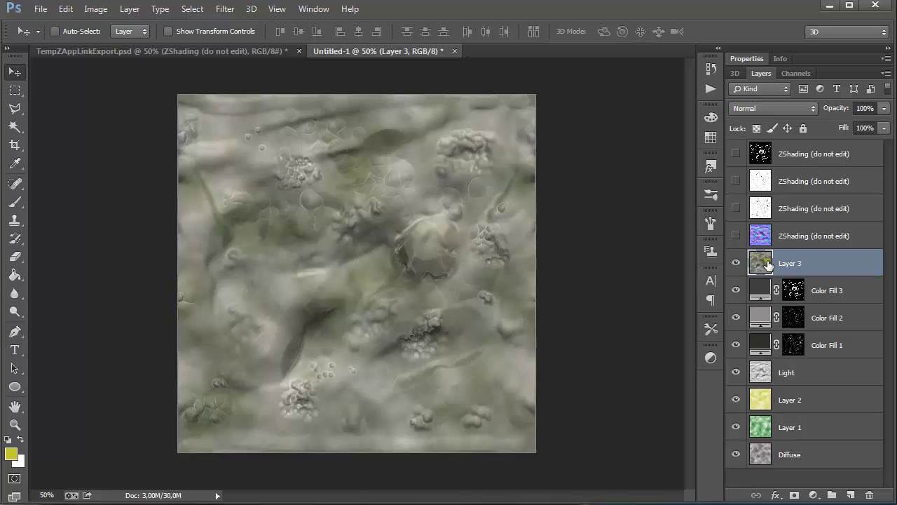
left_click(225, 10)
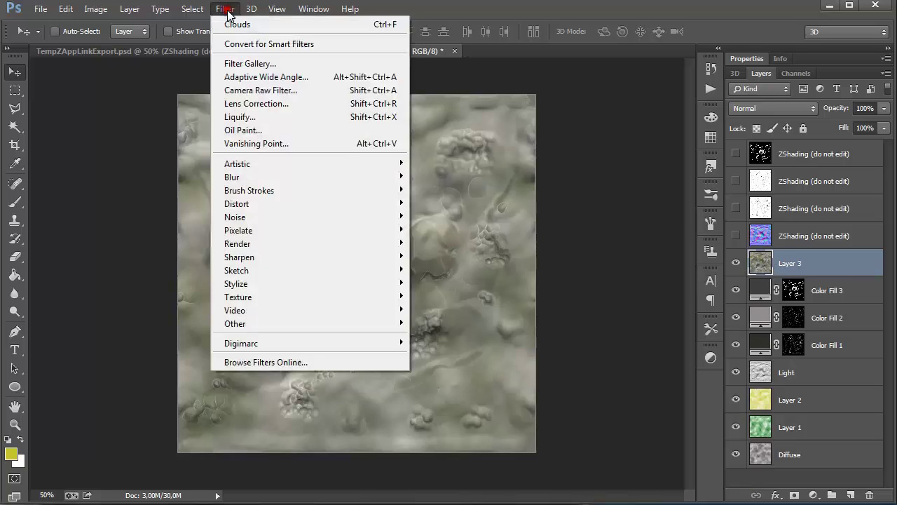
mouse_move(300, 321)
mouse_move(235, 324)
left_click(190, 372)
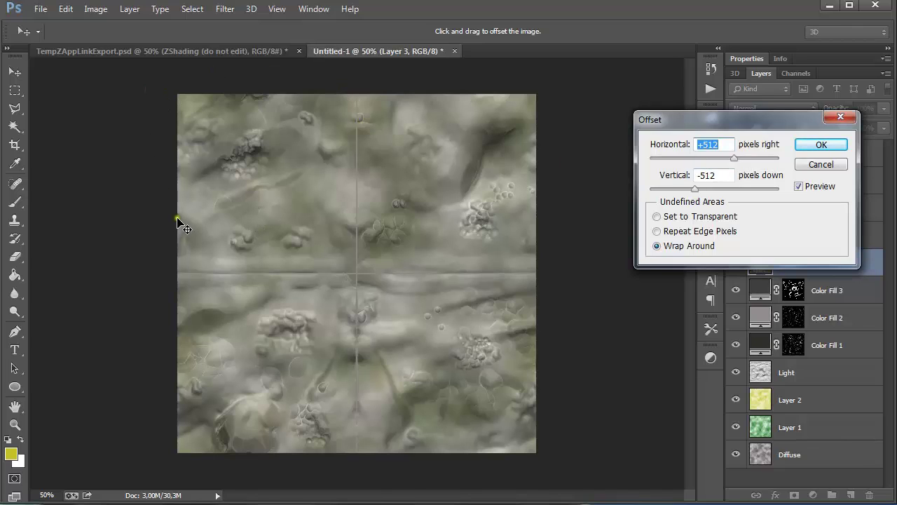
left_click(817, 145)
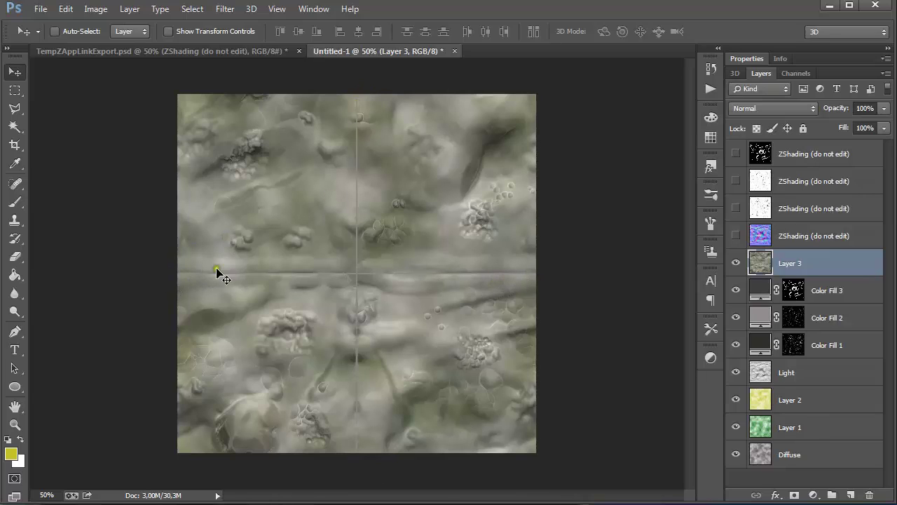
Step: Remove the vertical centre seam on the stamped layer with the Content-Aware Spot Healing Brush
left_click(16, 185)
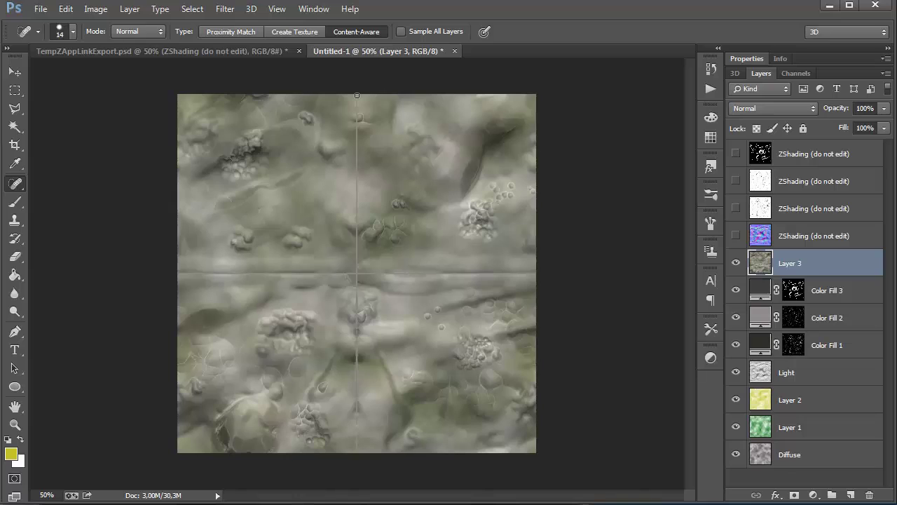
left_click_drag(357, 95, 359, 481)
left_click_drag(357, 95, 361, 470)
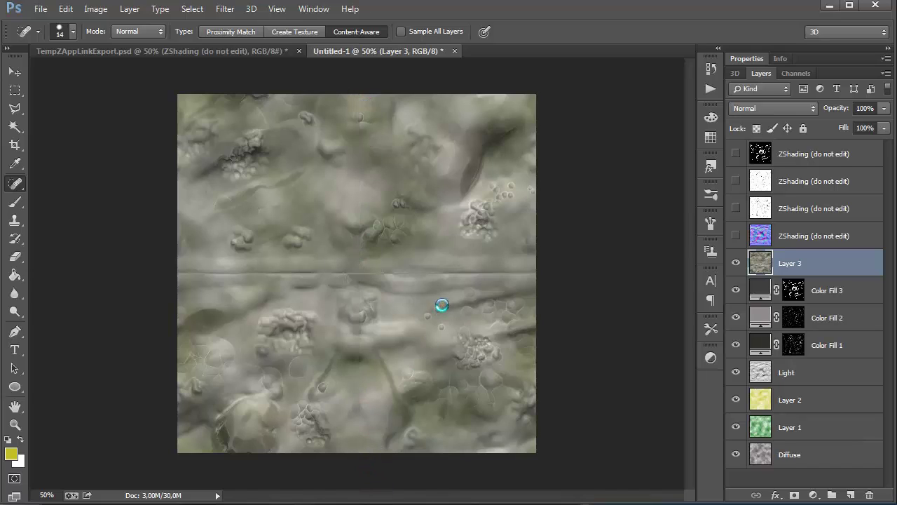
Step: Heal the horizontal centre seam across the full width of the stamped layer
left_click_drag(534, 273, 160, 274)
mouse_move(463, 271)
left_mouse_down()
mouse_move(560, 267)
mouse_move(405, 273)
left_mouse_up()
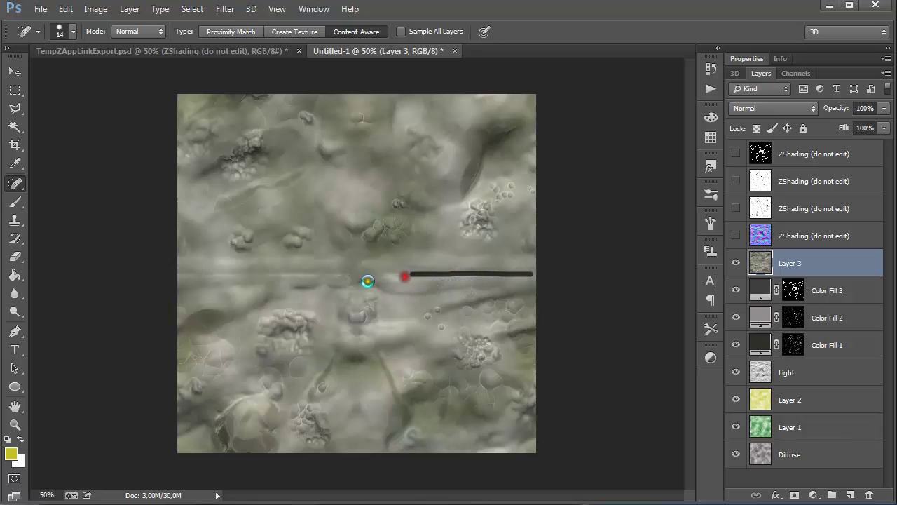
left_click_drag(307, 278, 216, 272)
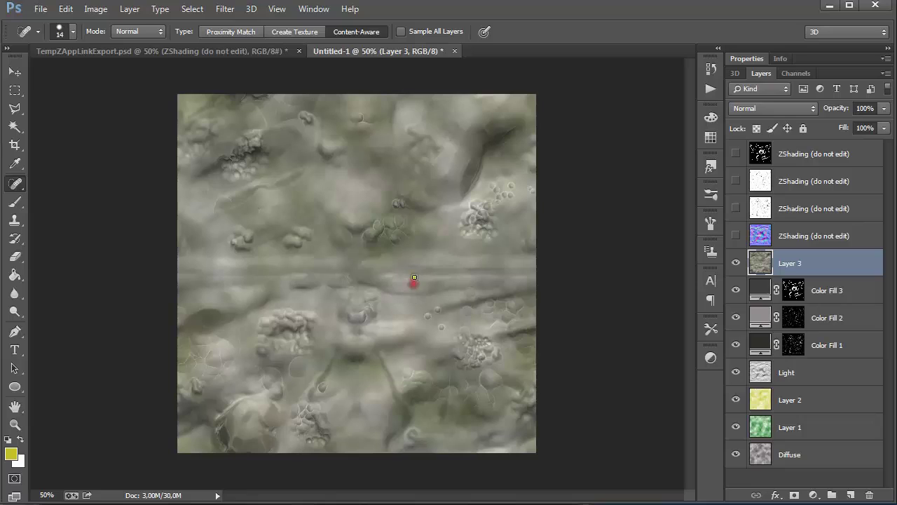
left_click_drag(412, 279, 495, 270)
Step: Heal the leftover marks along the former vertical seam, from the upper bump through the central cluster to the lower area
left_click_drag(359, 121, 356, 129)
left_click(357, 316)
left_click(360, 319)
left_click(359, 314)
left_click(360, 313)
left_click(370, 311)
left_click(365, 311)
left_click(369, 302)
left_click(371, 303)
left_click(368, 328)
left_click(352, 359)
left_click(356, 400)
left_click(364, 409)
Step: Heal the remaining streaks along the former horizontal seam on both sides of the texture's centre
left_click(294, 283)
left_click(309, 271)
left_click_drag(299, 271, 209, 270)
left_click(220, 270)
mouse_move(405, 274)
left_mouse_down()
mouse_move(485, 271)
mouse_move(453, 275)
mouse_move(460, 281)
left_mouse_up()
left_click(471, 275)
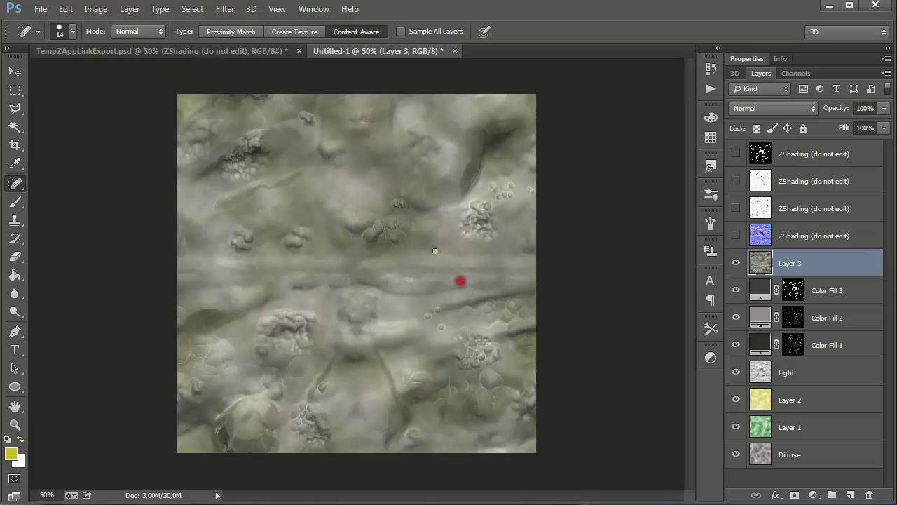
Step: Retouch the upper bump, the edges of the central cluster and the streak just left of the texture's centre
left_click(358, 117)
left_click(358, 120)
left_click(343, 123)
left_click(343, 129)
left_click_drag(357, 327, 342, 303)
left_click(334, 313)
left_click_drag(311, 261, 293, 260)
Step: Set the healing brush to 28 px and heal the remaining streaks along the former horizontal seam on both sides of the centre
right_click(290, 257)
left_click_drag(323, 285, 326, 285)
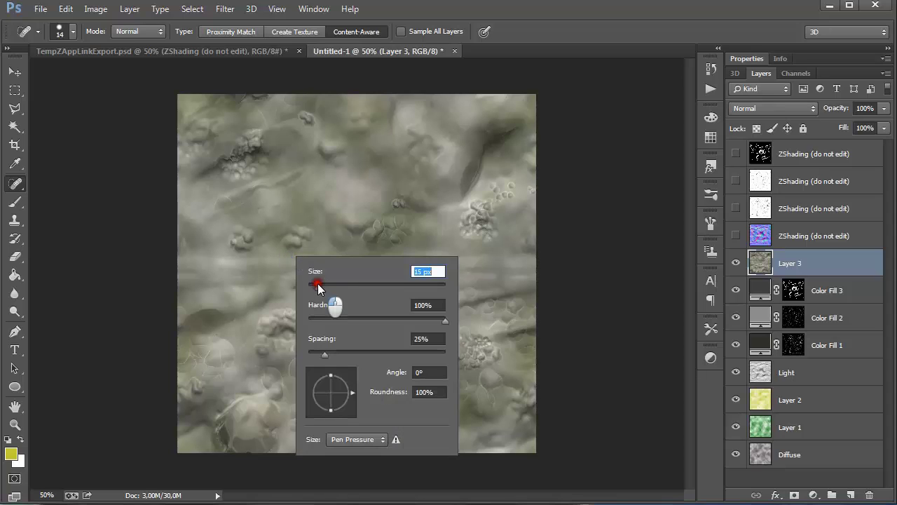
left_click_drag(277, 257, 323, 257)
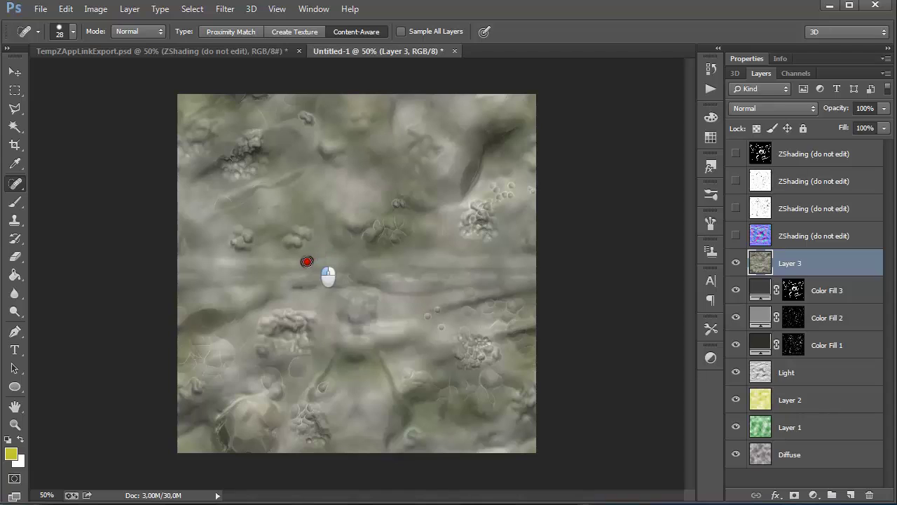
left_click_drag(380, 255, 409, 259)
left_click_drag(441, 264, 407, 271)
left_click_drag(460, 274, 487, 272)
left_click_drag(331, 285, 311, 284)
left_click_drag(298, 286, 276, 283)
mouse_move(374, 288)
left_mouse_down()
mouse_move(446, 288)
mouse_move(497, 264)
left_mouse_up()
mouse_move(328, 277)
left_mouse_down()
mouse_move(341, 280)
mouse_move(293, 256)
left_mouse_up()
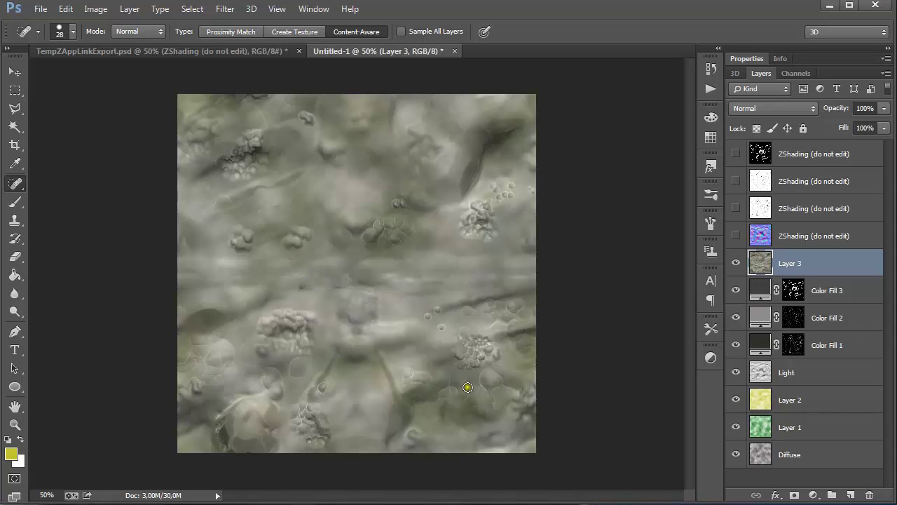
Step: Heal the leftover marks along the former vertical seam below the centre and around the bumps just above it
left_click(363, 412)
mouse_move(356, 398)
left_mouse_down()
mouse_move(347, 412)
mouse_move(366, 381)
mouse_move(356, 357)
mouse_move(362, 310)
mouse_move(344, 311)
mouse_move(371, 285)
mouse_move(355, 278)
left_mouse_up()
left_click(350, 420)
left_click(342, 392)
left_click(366, 238)
mouse_move(359, 230)
left_mouse_down()
mouse_move(347, 232)
mouse_move(402, 248)
left_mouse_up()
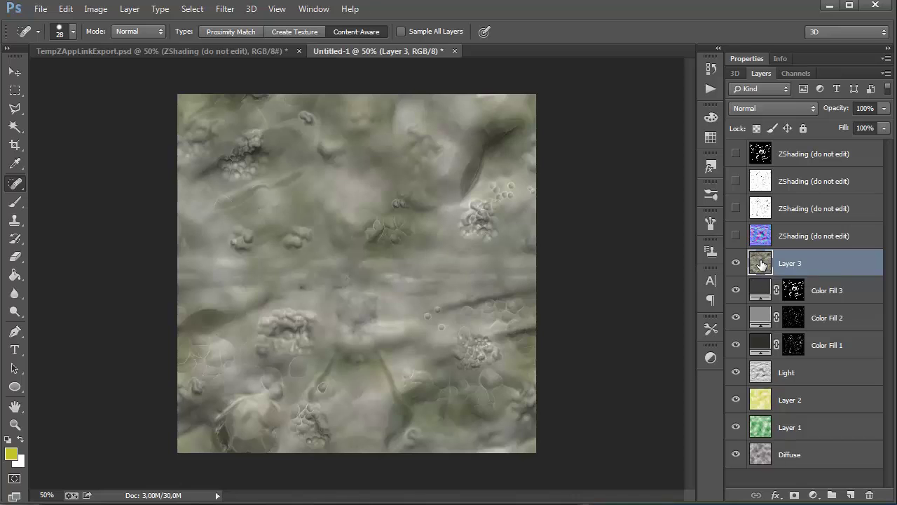
Step: Reapply the Offset filter to Layer 3 repeatedly to check the tiling, finishing with the texture shifted back to its original position
key("ctrl+f")
key("ctrl+f")
key("ctrl+f")
key("ctrl+f")
key("ctrl+f")
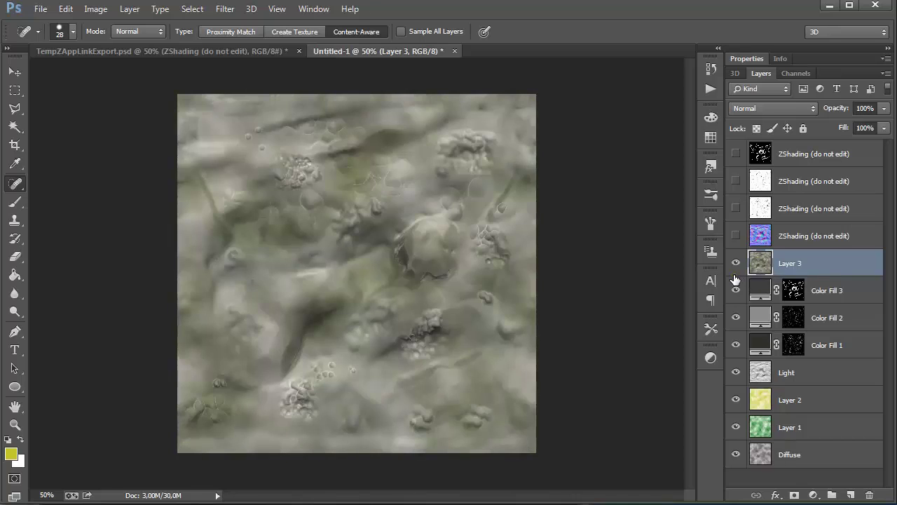
key("ctrl+f")
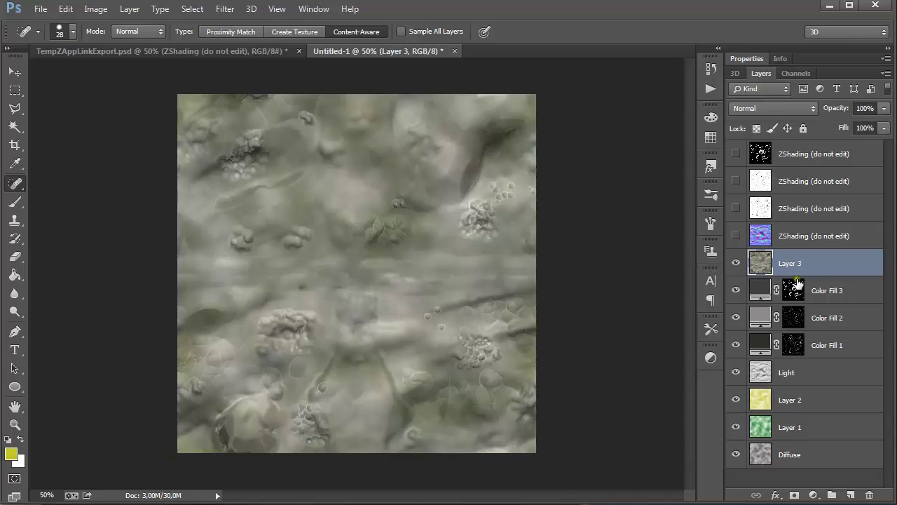
key("ctrl+f")
Step: Show and select the normal map ZShading layer and apply the same Offset filter to bring its seams to the centre
left_click(736, 236)
left_click(760, 238)
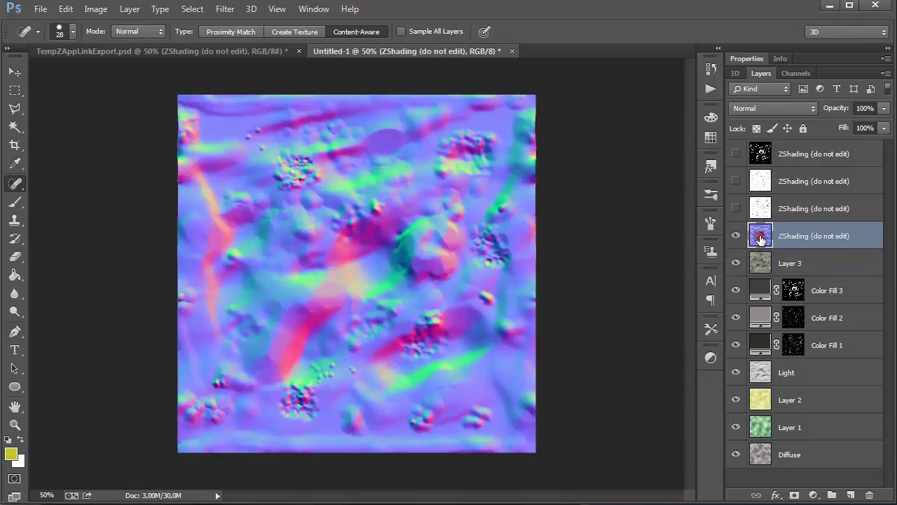
key("ctrl+f")
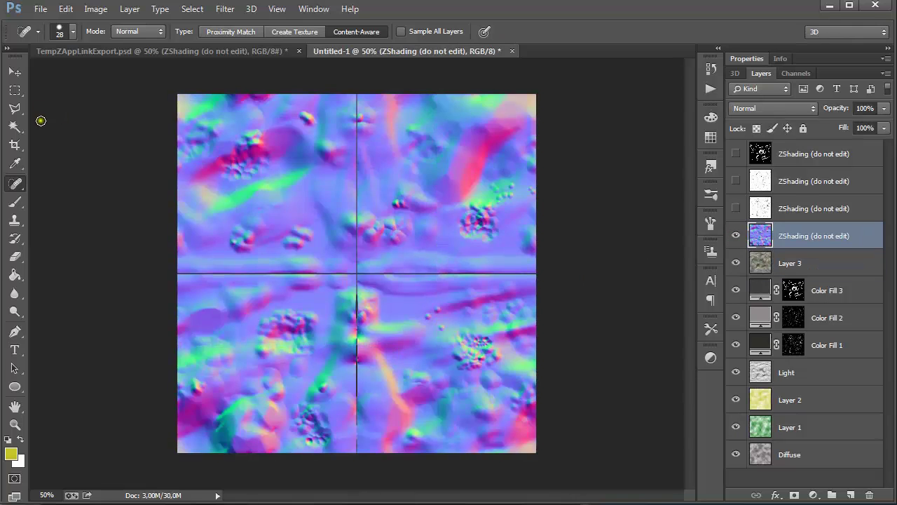
Step: Set the healing brush to 10 px and heal the vertical and horizontal centre seams of the normal map in straight strokes
right_click(375, 133)
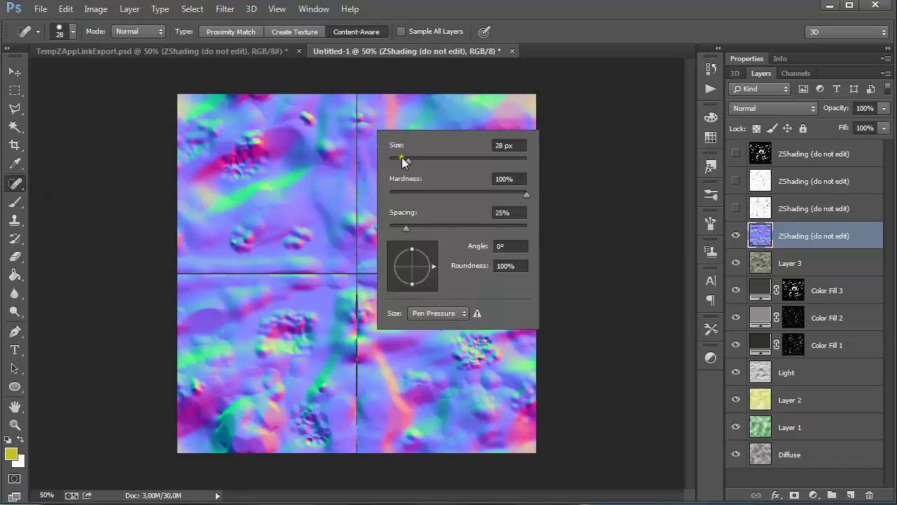
left_click_drag(401, 157, 396, 160)
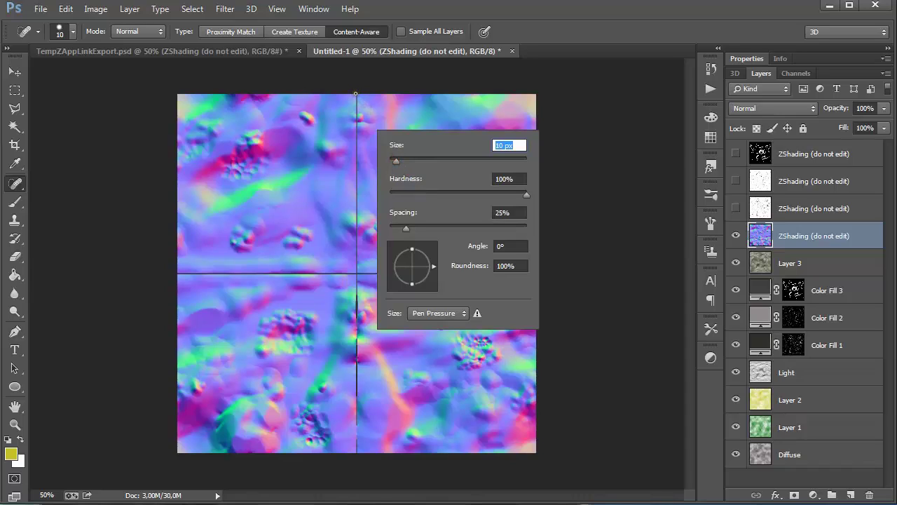
mouse_move(356, 93)
left_mouse_down("shift")
mouse_move(365, 353)
mouse_move(354, 494)
left_mouse_up("shift")
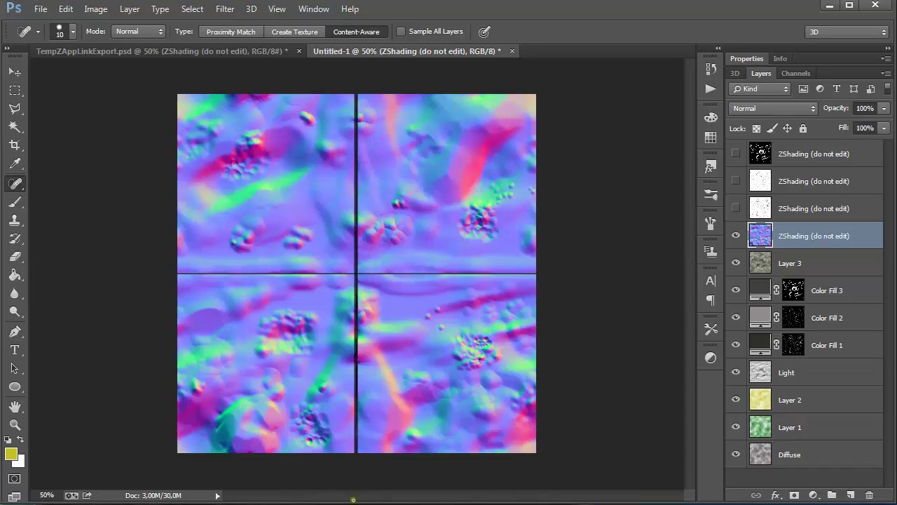
left_click_drag(536, 274, 117, 279, "shift")
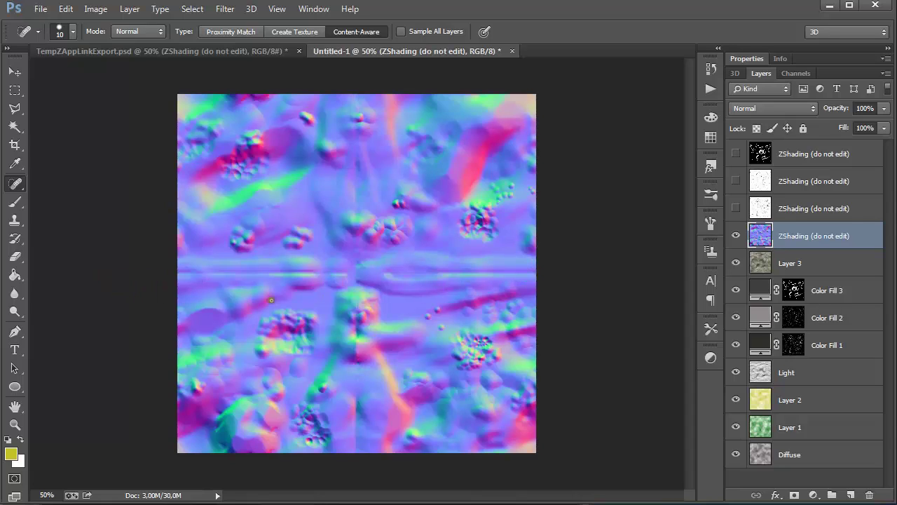
key("s")
left_click(512, 279)
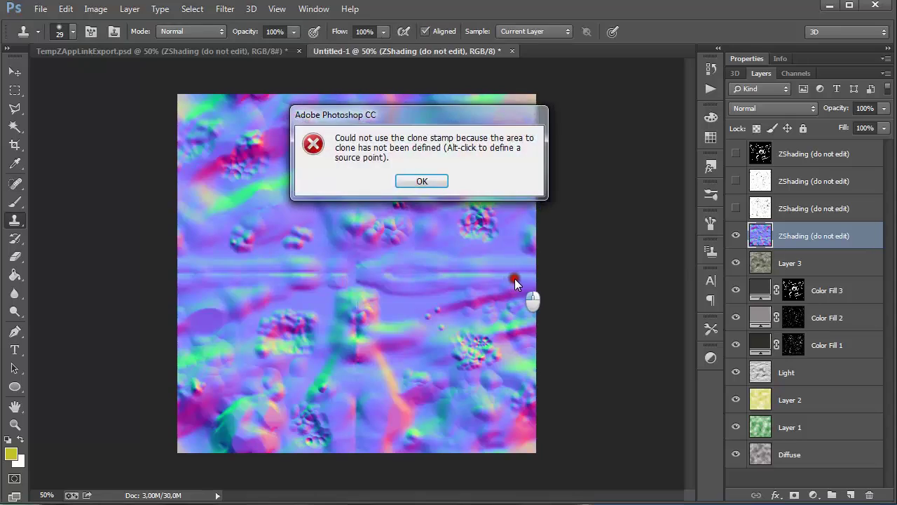
left_click(407, 183)
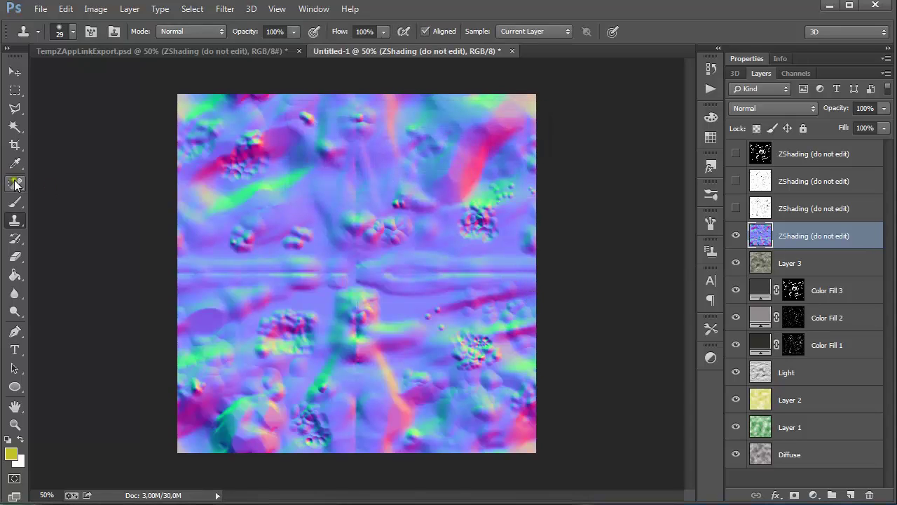
Step: Set the Spot Healing Brush to 14 px and heal the leftover streaks along the normal map's former horizontal seam
key("j")
right_click(420, 263)
left_click_drag(445, 286, 449, 288)
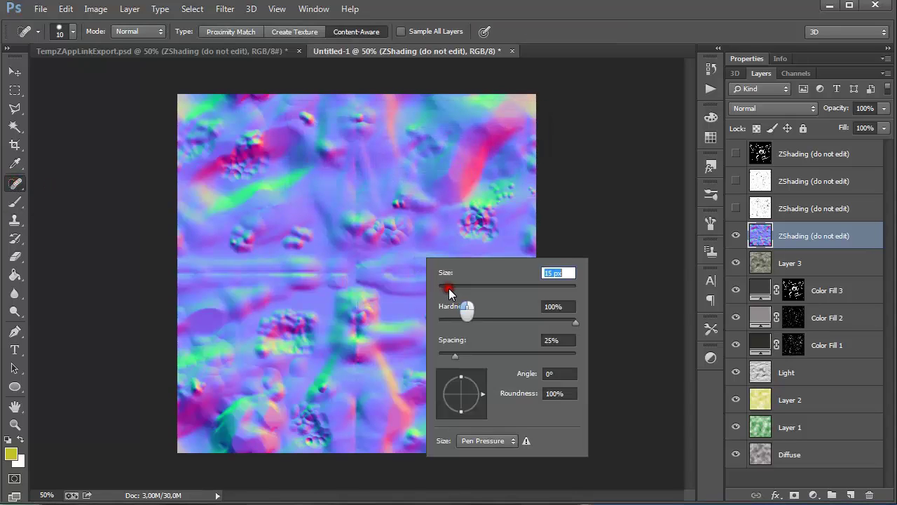
mouse_move(343, 269)
left_mouse_down()
mouse_move(179, 274)
mouse_move(321, 268)
left_mouse_up()
left_click_drag(303, 271, 257, 272)
left_click(316, 276)
mouse_move(360, 277)
left_mouse_down()
mouse_move(318, 274)
mouse_move(457, 274)
left_mouse_up()
mouse_move(459, 276)
left_mouse_down()
mouse_move(518, 270)
mouse_move(388, 272)
left_mouse_up()
left_click_drag(386, 272, 371, 270)
left_click_drag(400, 277, 384, 272)
mouse_move(461, 274)
left_mouse_down()
mouse_move(446, 275)
mouse_move(493, 270)
left_mouse_up()
Step: Heal the leftover marks along the normal map's former vertical seam and offset the layer back to its original position
mouse_move(371, 233)
left_mouse_down()
mouse_move(356, 197)
mouse_move(357, 116)
left_mouse_up()
left_click(360, 124)
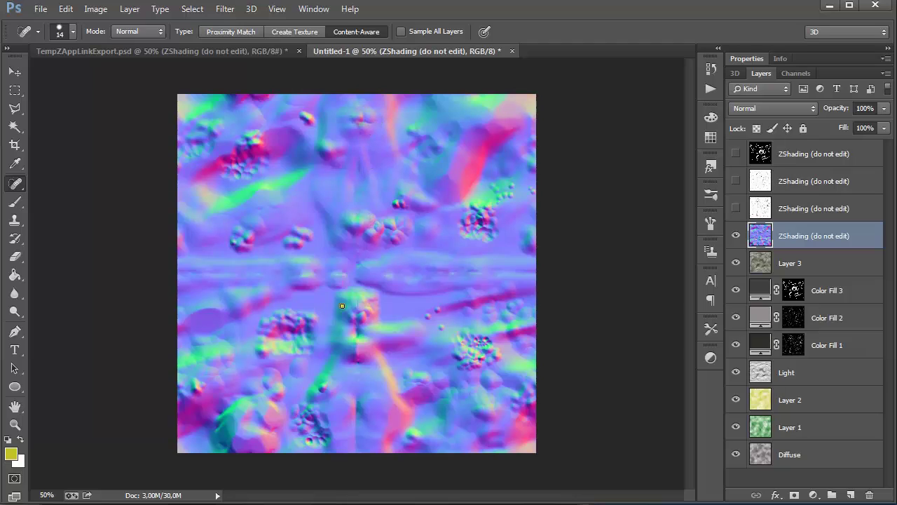
mouse_move(356, 357)
left_mouse_down()
mouse_move(358, 314)
mouse_move(356, 356)
left_mouse_up()
mouse_move(359, 358)
left_mouse_down()
mouse_move(354, 340)
mouse_move(354, 475)
mouse_move(359, 387)
left_mouse_up()
key("ctrl+f")
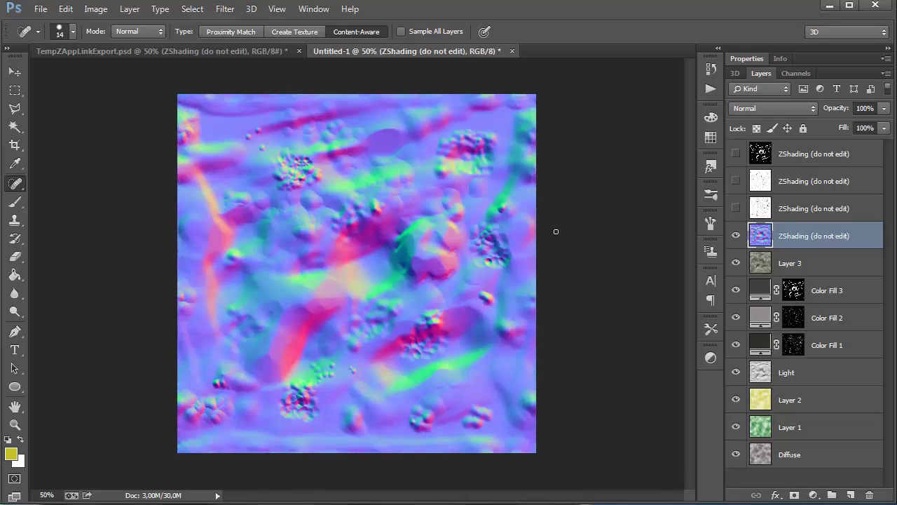
Step: Open the Save for Web export settings for the normal map and close them without saving
key("ctrl+alt+shift+s")
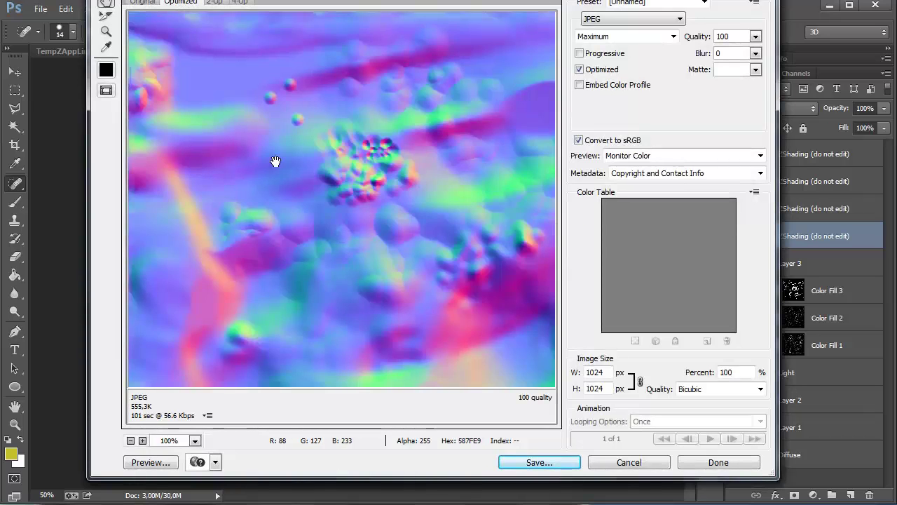
left_click(657, 464)
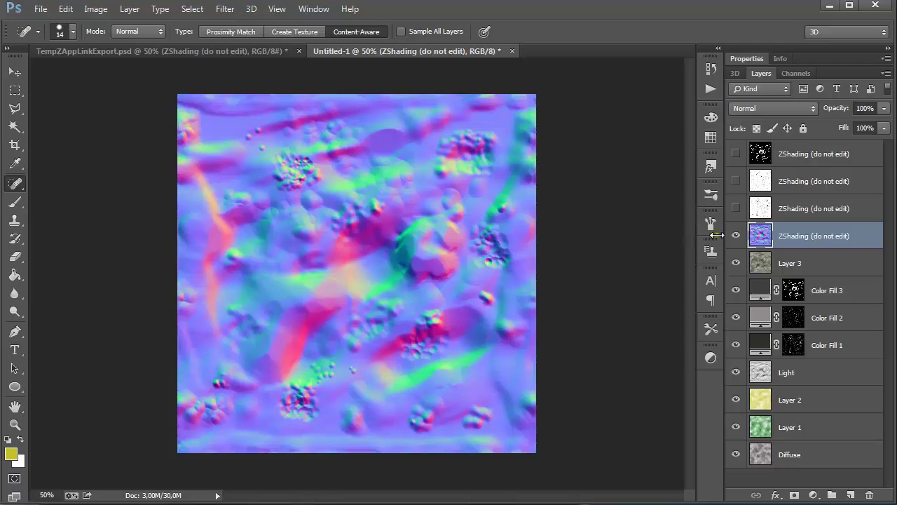
Step: Switch to the open image windows of finished textures, arrange them side by side and compare the brown, green and beige examples
key("alt+Tab")
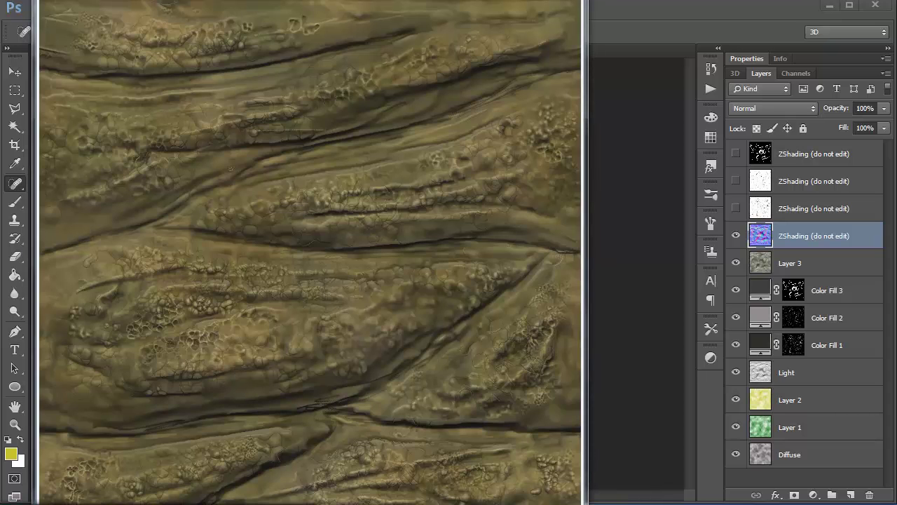
key("alt+Tab")
left_click_drag(325, 0, 621, 0)
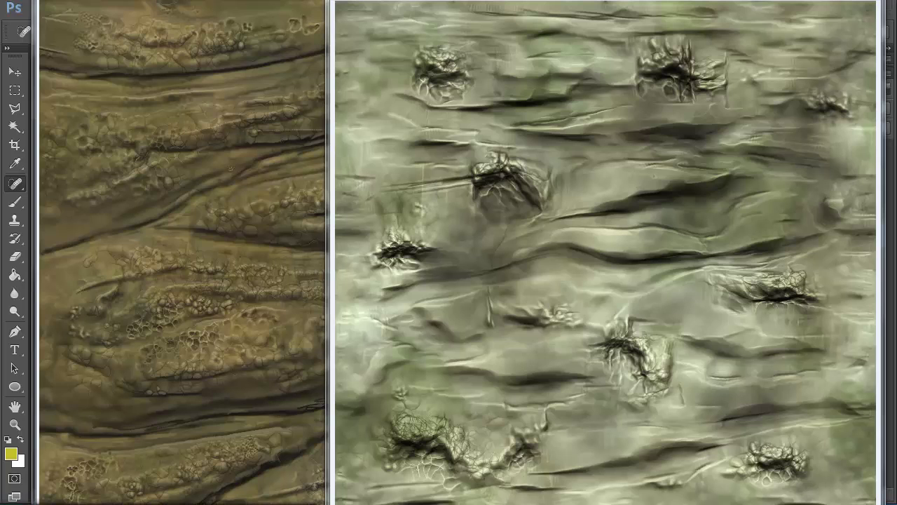
key("alt+Tab")
left_click_drag(354, 6, 502, 6)
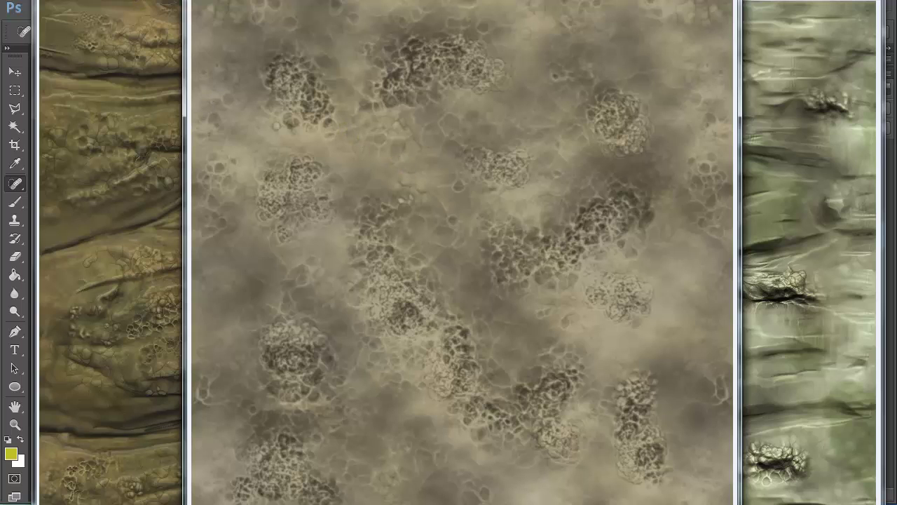
left_click(173, 79)
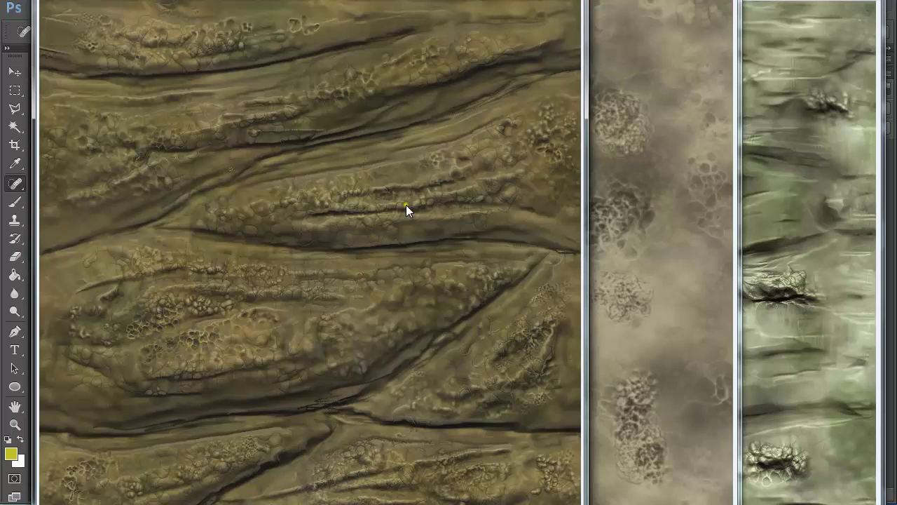
left_click(663, 70)
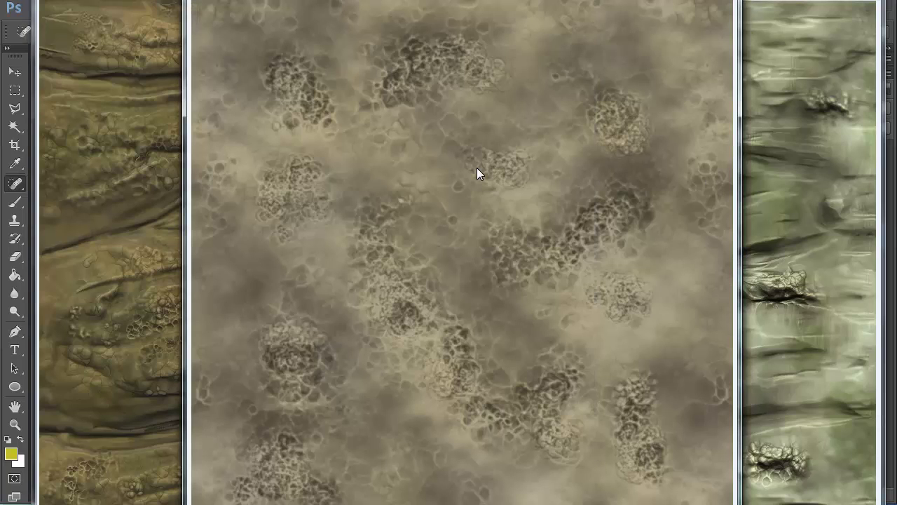